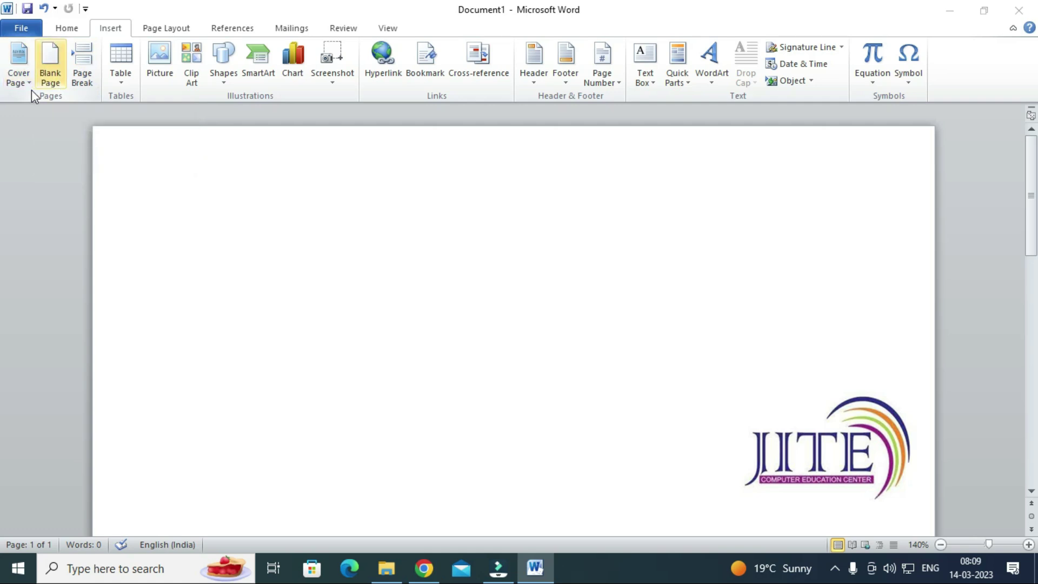
click(121, 82)
click(127, 83)
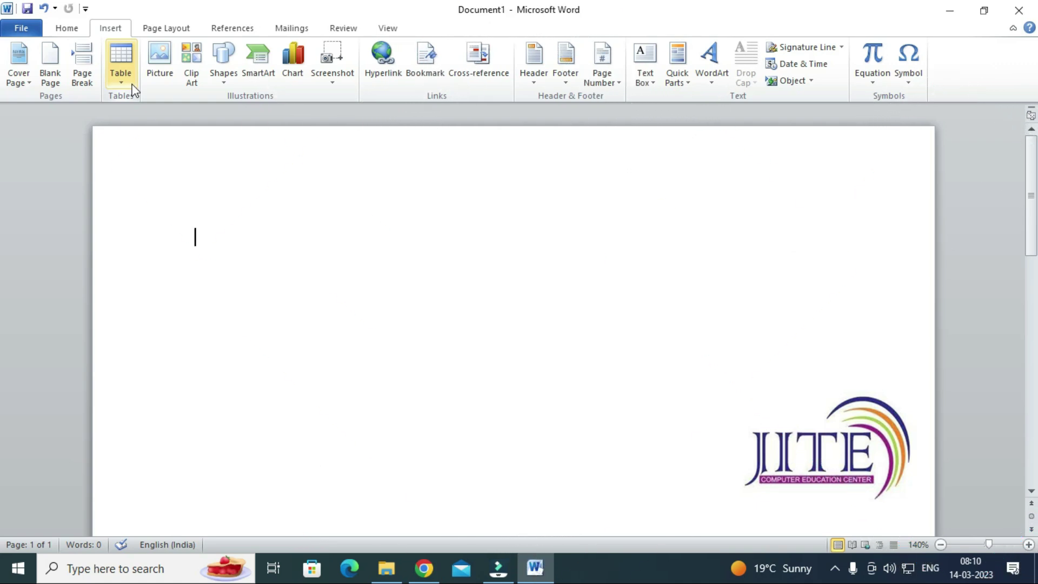
Browse the built-in cover page designs and insert the Grid cover page
click(12, 79)
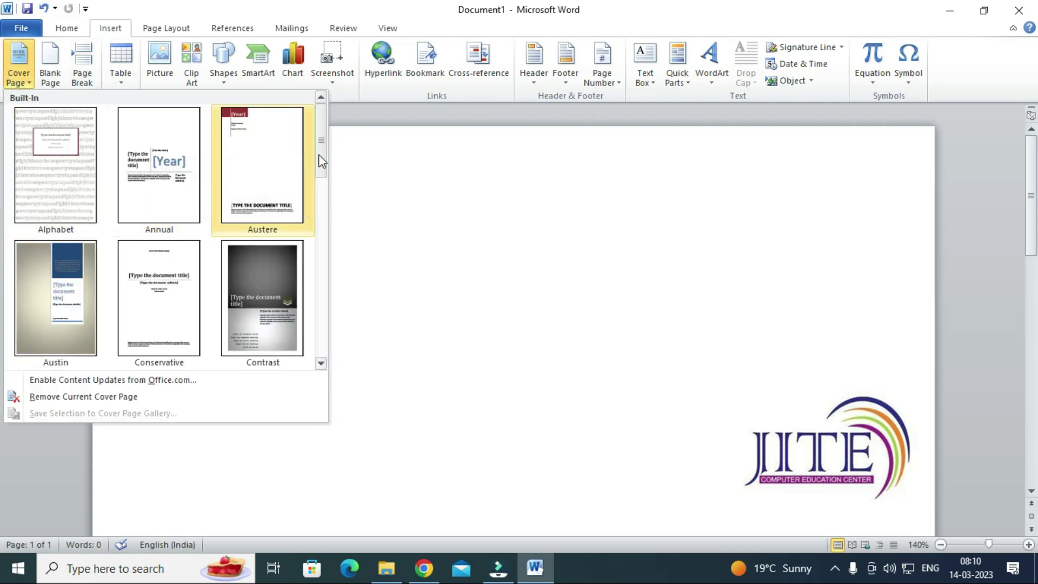
drag(324, 157, 322, 223)
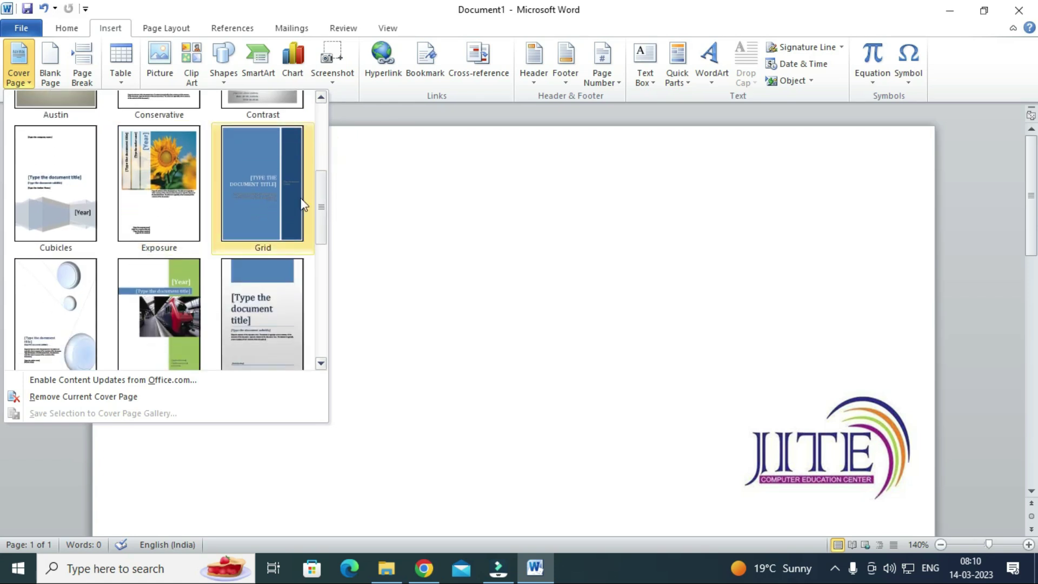
scroll(252, 221, down, 3)
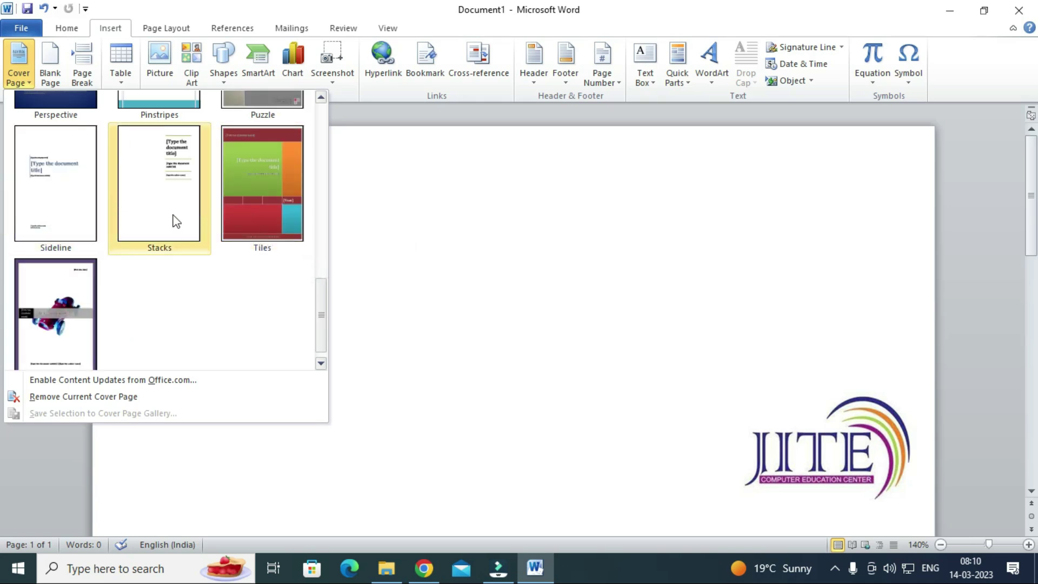
scroll(175, 221, up, 5)
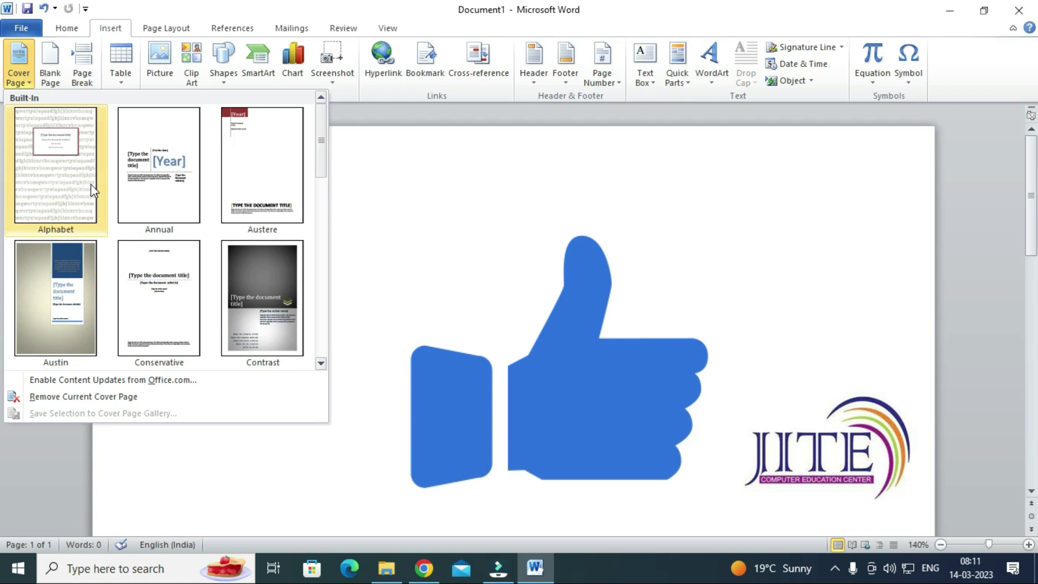
click(328, 163)
drag(320, 166, 326, 243)
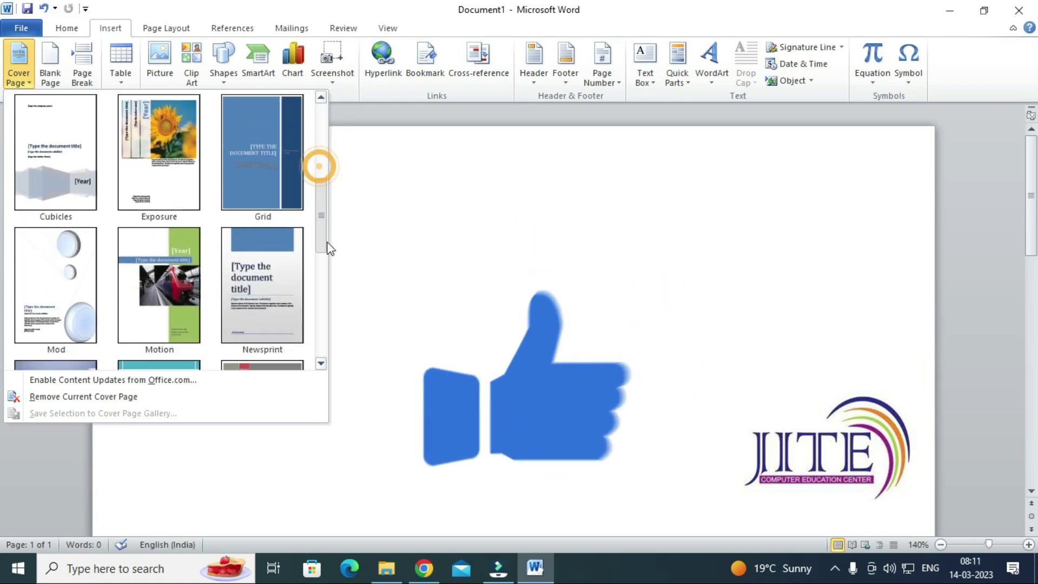
click(251, 176)
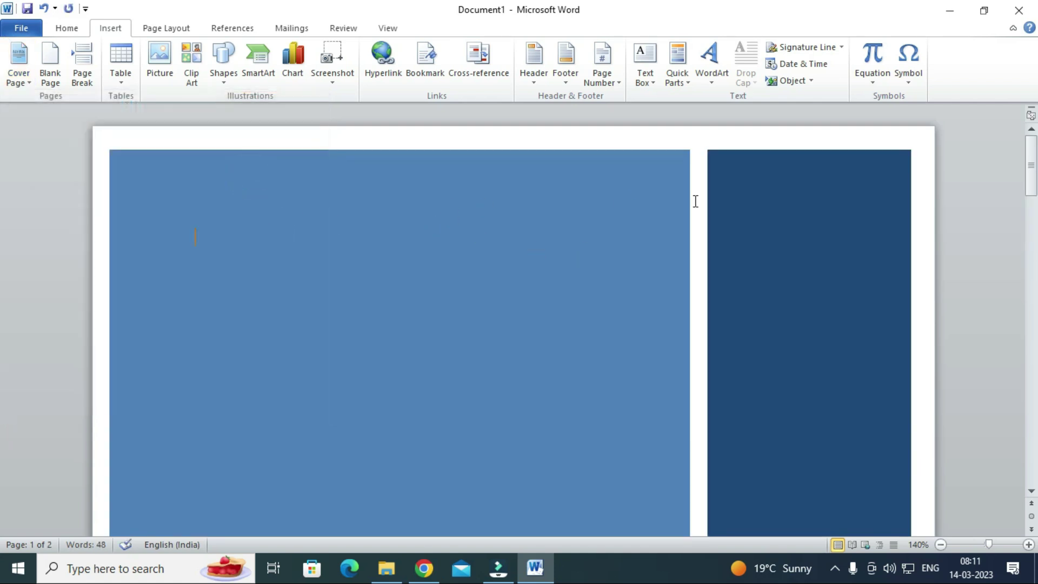
Examine the inserted cover page's layout and its title, subtitle and abstract placeholders
scroll(696, 201, down, 1)
scroll(784, 277, down, 4)
scroll(335, 241, up, 5)
scroll(336, 235, up, 2)
scroll(640, 278, down, 3)
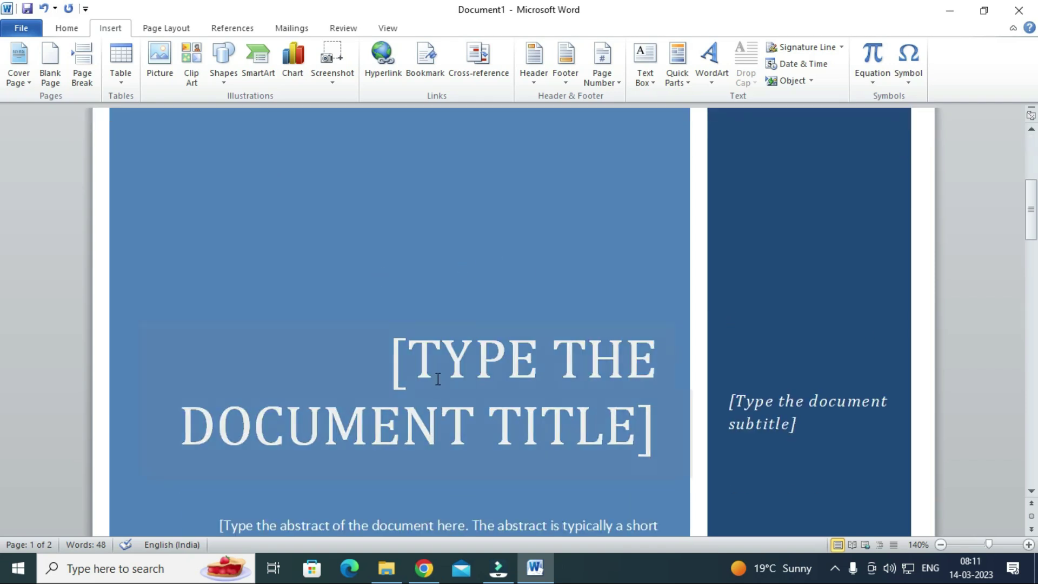
scroll(322, 416, down, 3)
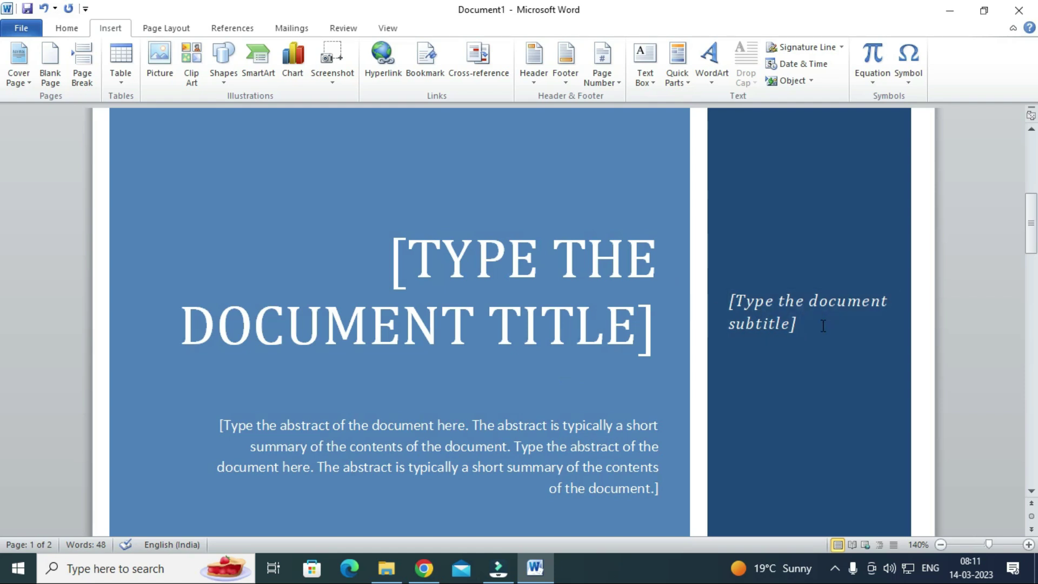
scroll(494, 276, up, 3)
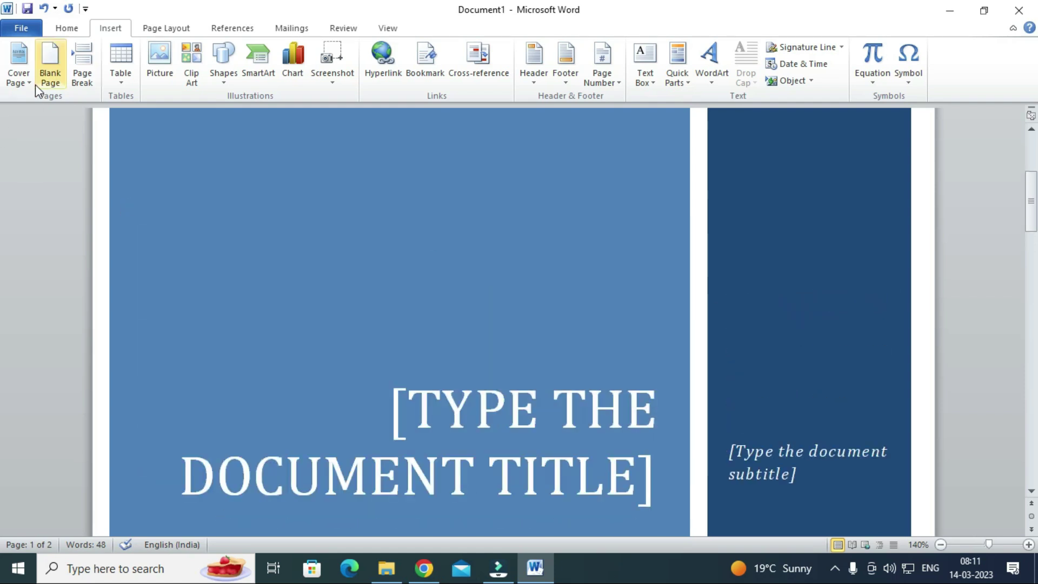
Replace the Grid cover page with the built-in Pinstripes design and look it over down to the page end
click(19, 73)
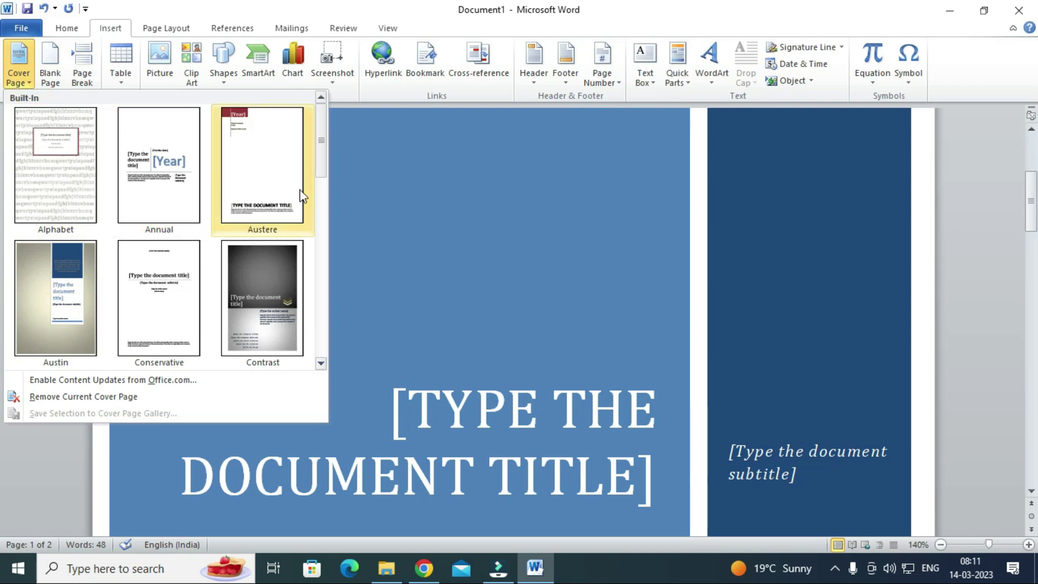
scroll(324, 204, down, 2)
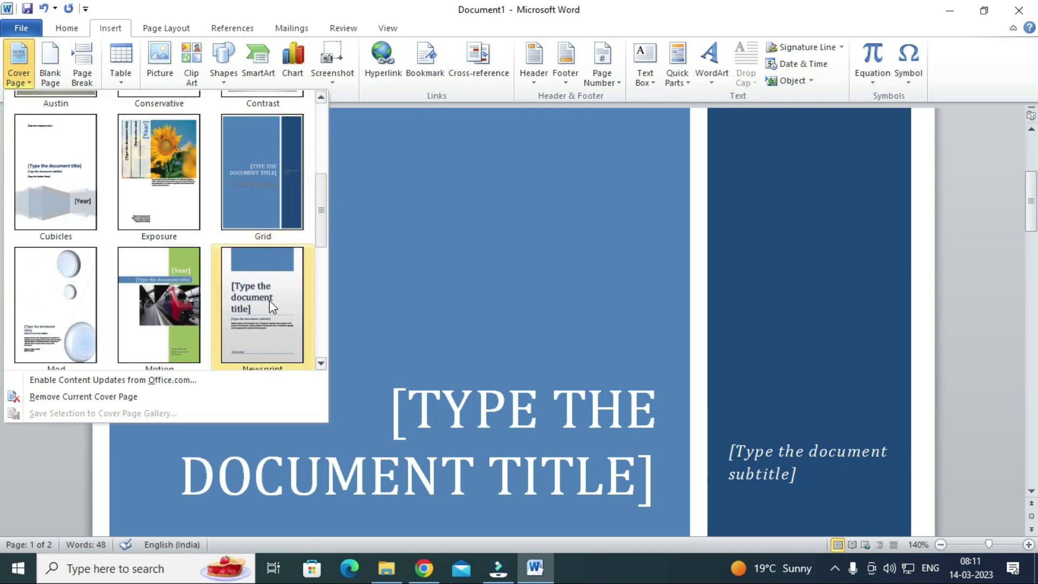
drag(323, 178, 324, 212)
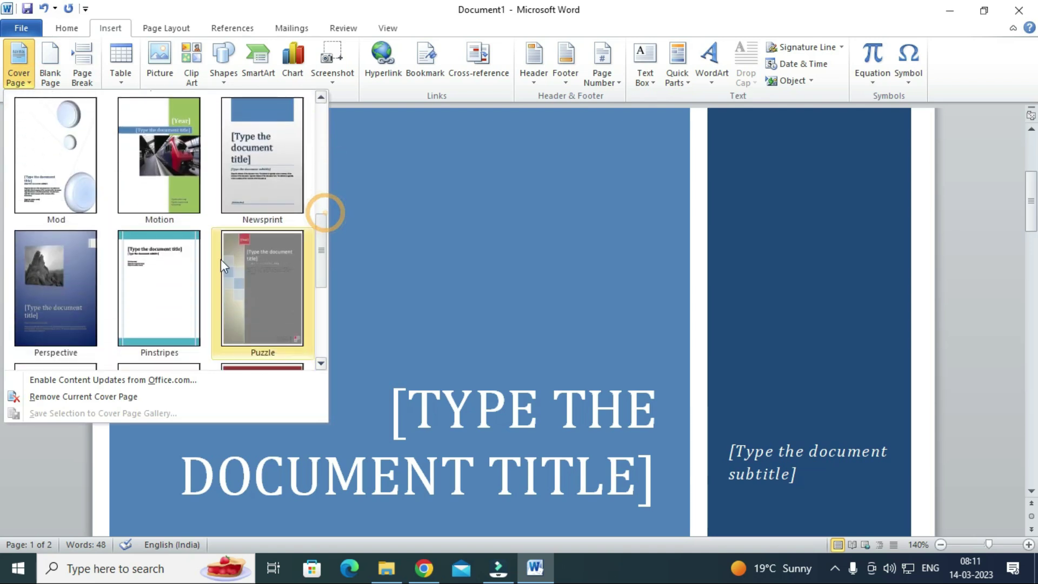
click(157, 268)
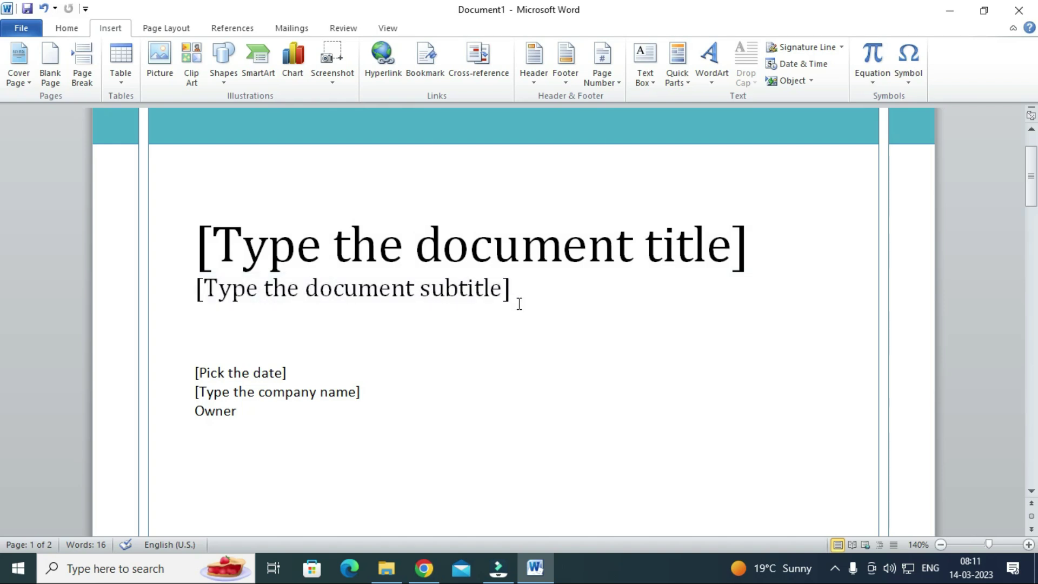
scroll(454, 324, down, 3)
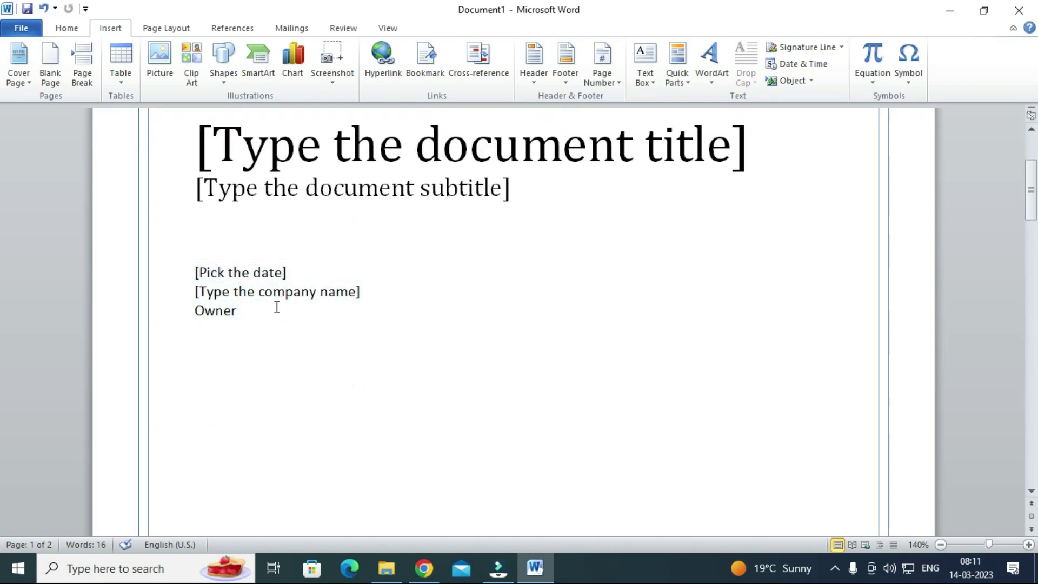
scroll(265, 314, down, 12)
scroll(289, 318, down, 3)
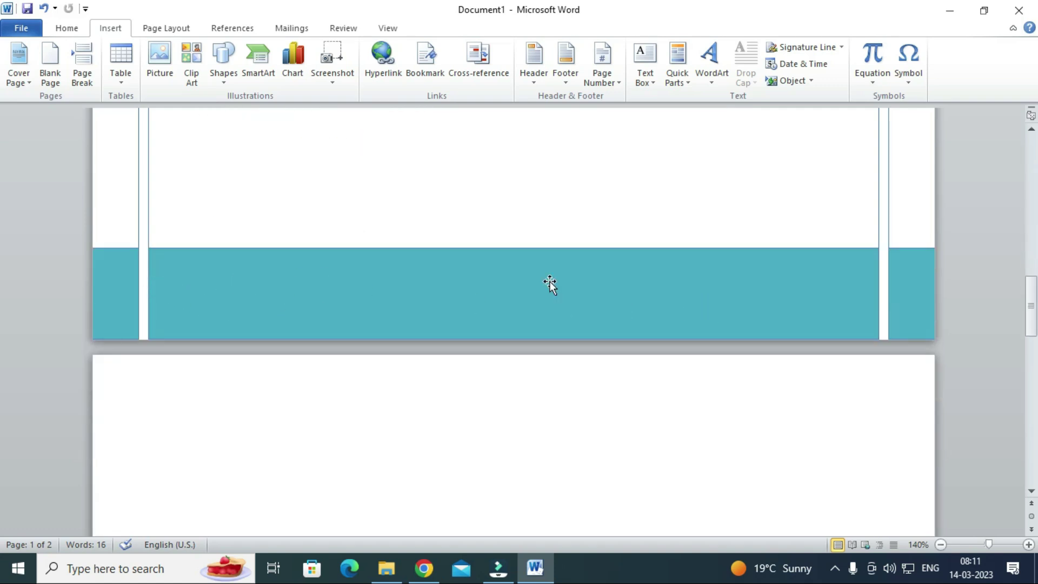
scroll(281, 210, up, 15)
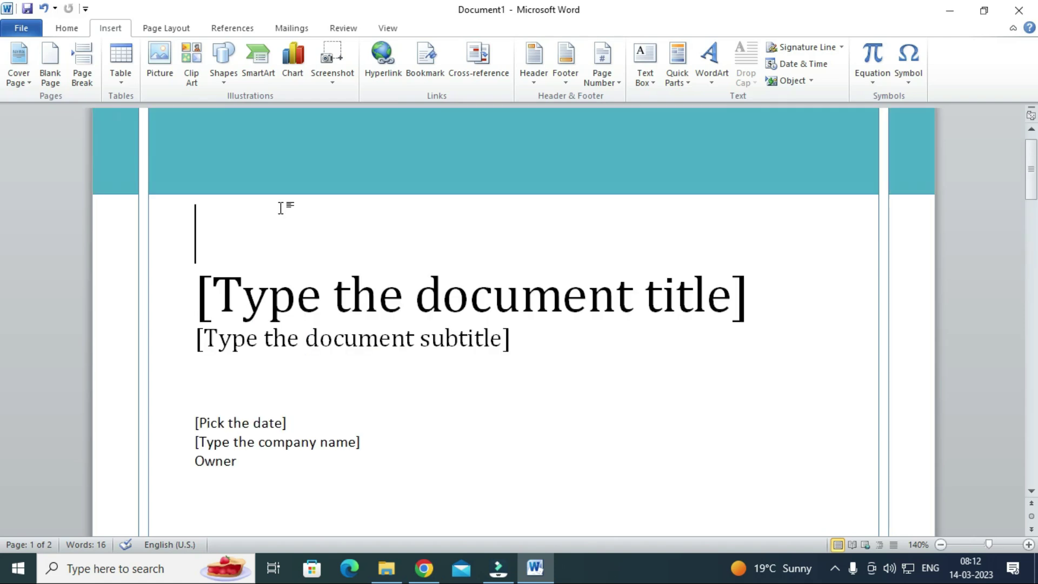
Remove the current cover page from the document
click(13, 81)
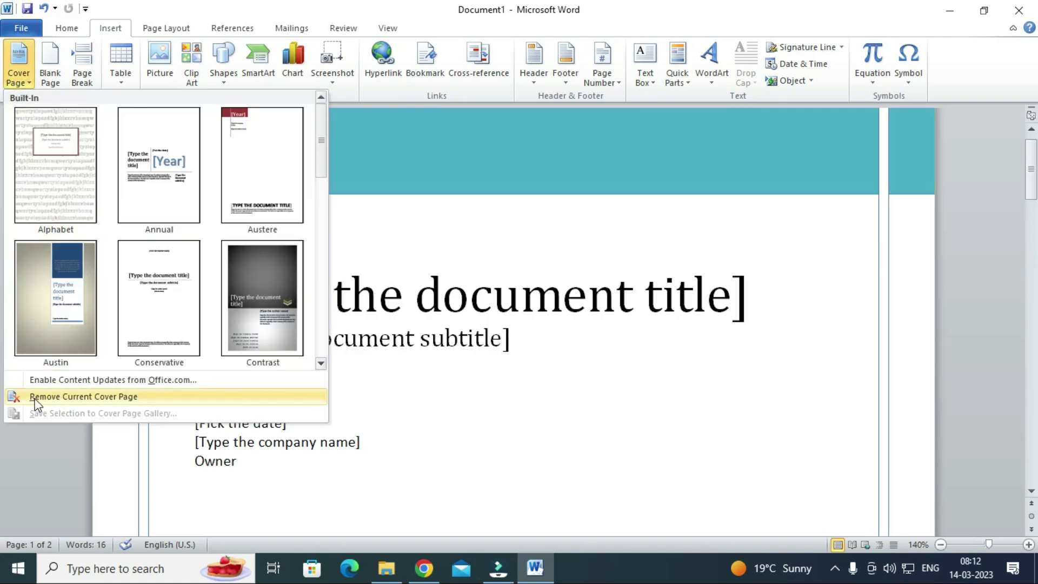
click(88, 399)
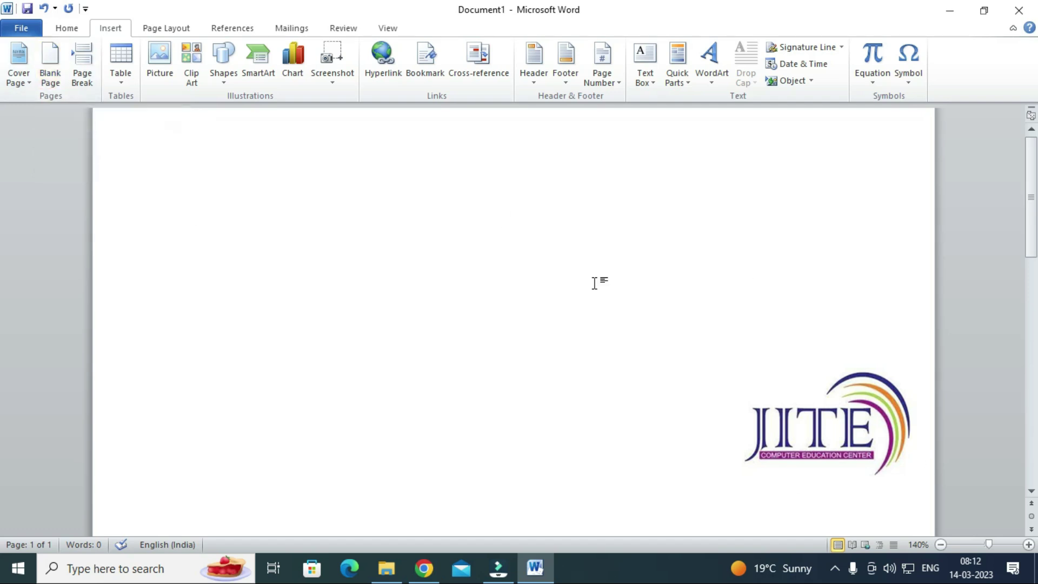
scroll(589, 274, up, 1)
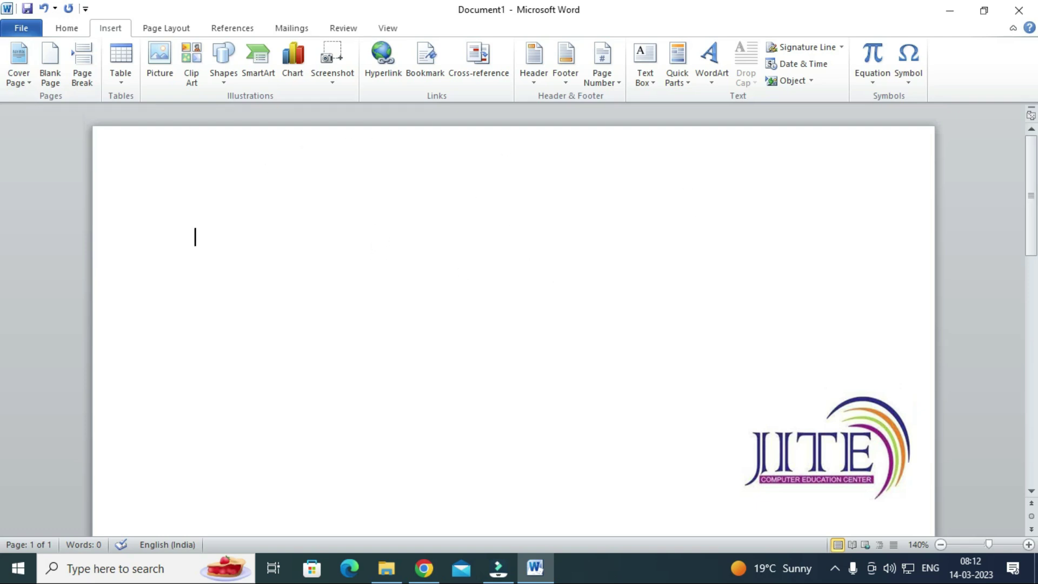
Generate sample paragraphs in the empty document with =rand()
text(=ra)
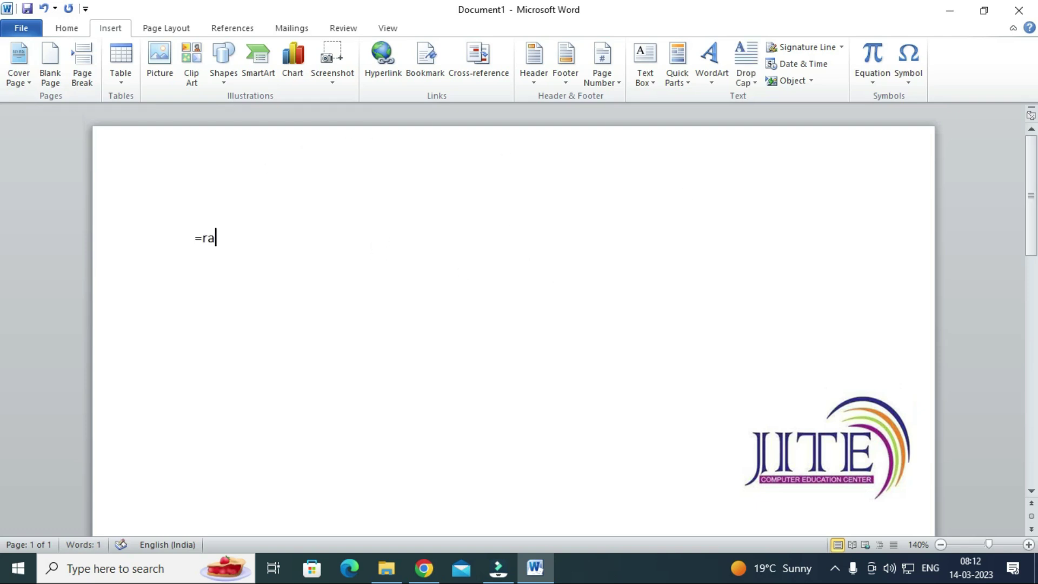
text(nd())
key(Return)
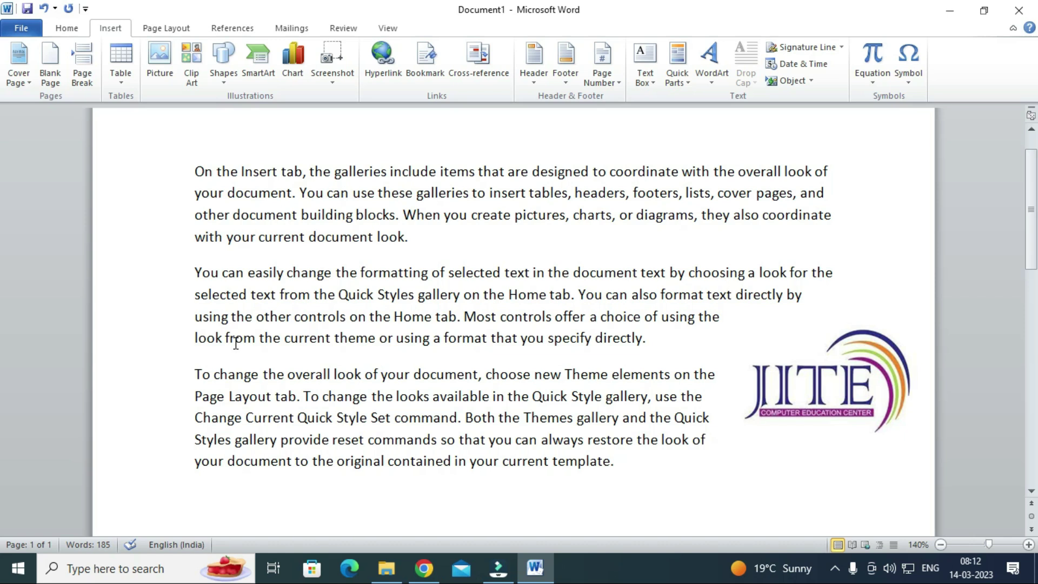
Insert a blank page before the first paragraph, which starts "On the Insert tab", and check both pages
click(196, 171)
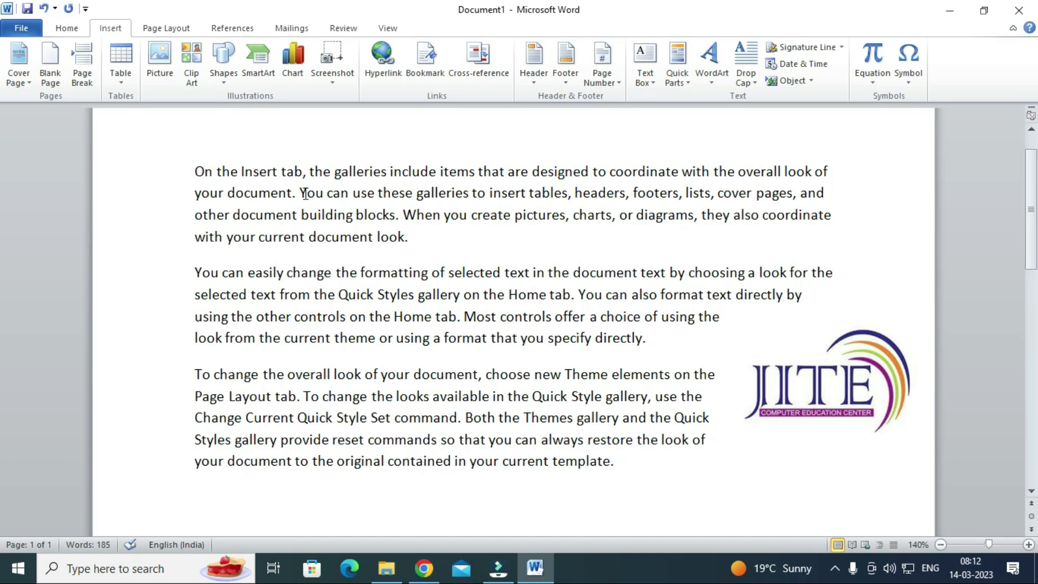
click(49, 61)
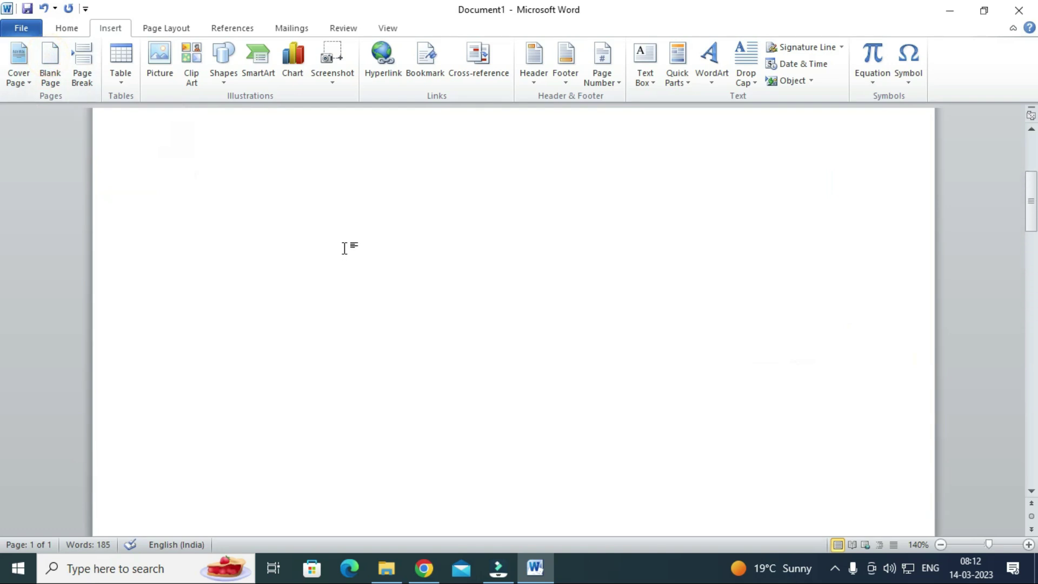
scroll(345, 248, up, 2)
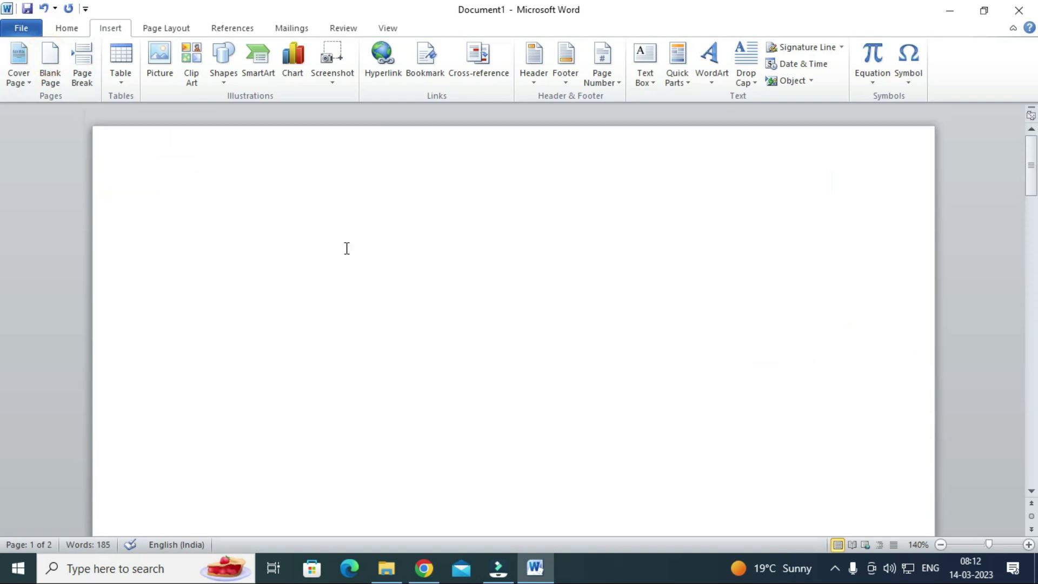
scroll(359, 255, down, 8)
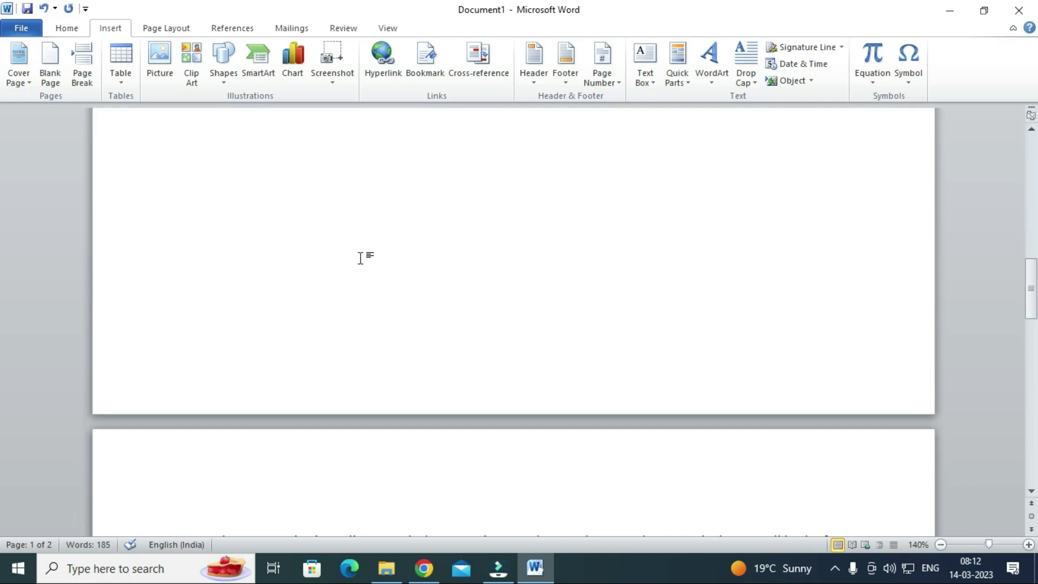
scroll(360, 258, down, 5)
scroll(362, 258, up, 2)
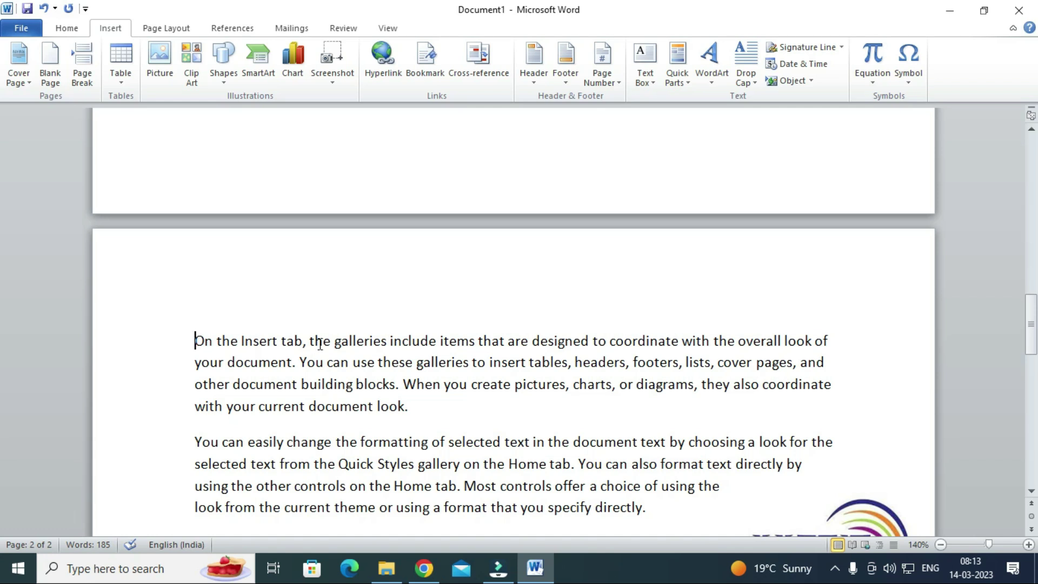
Delete the blank page in front of the first paragraph
key(BackSpace)
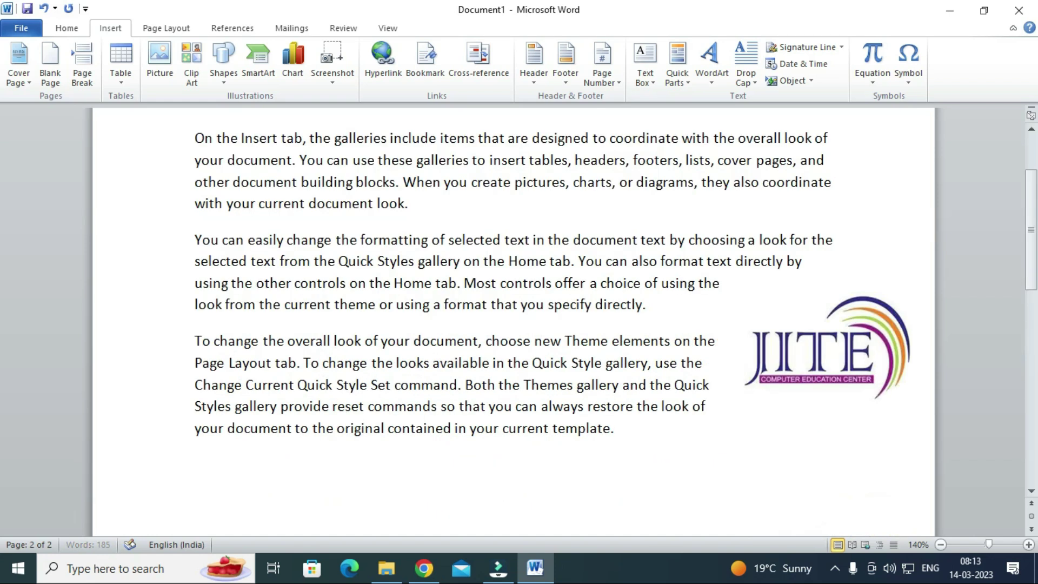
scroll(312, 357, up, 3)
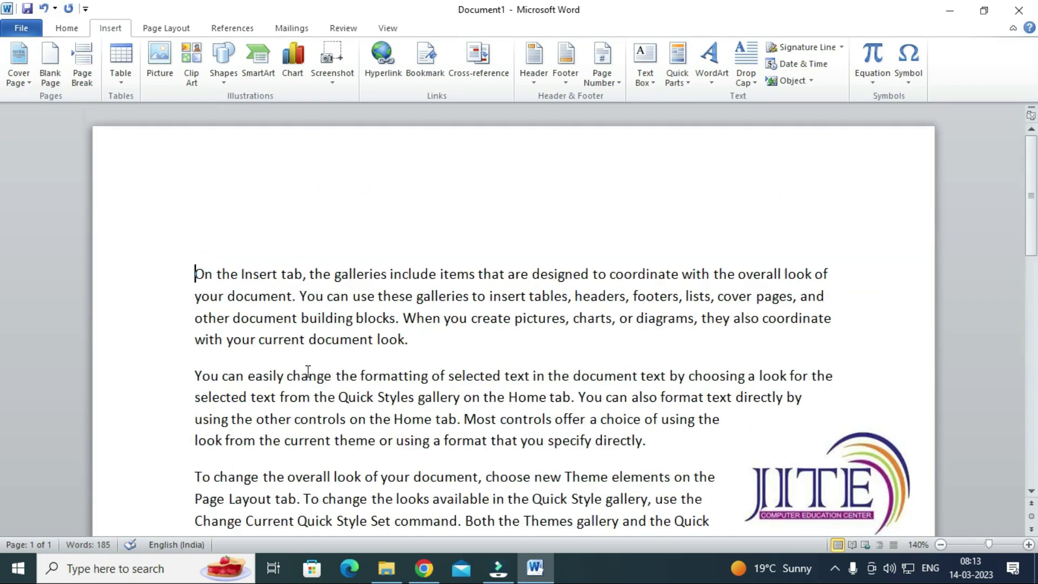
Insert a page break before the second paragraph, "You can easily change the formatting", and check the text on both pages
scroll(307, 371, down, 1)
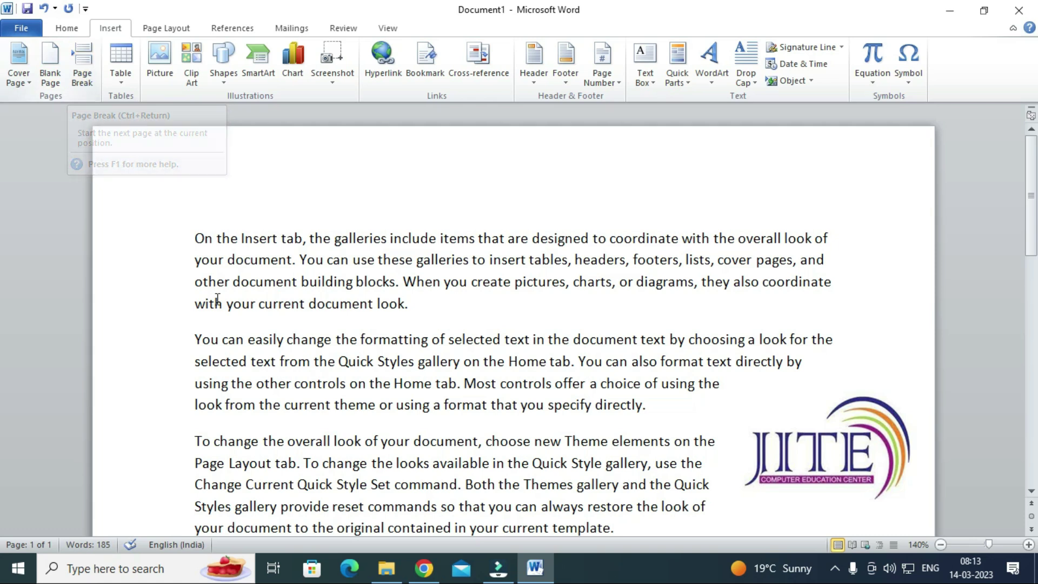
scroll(219, 325, down, 1)
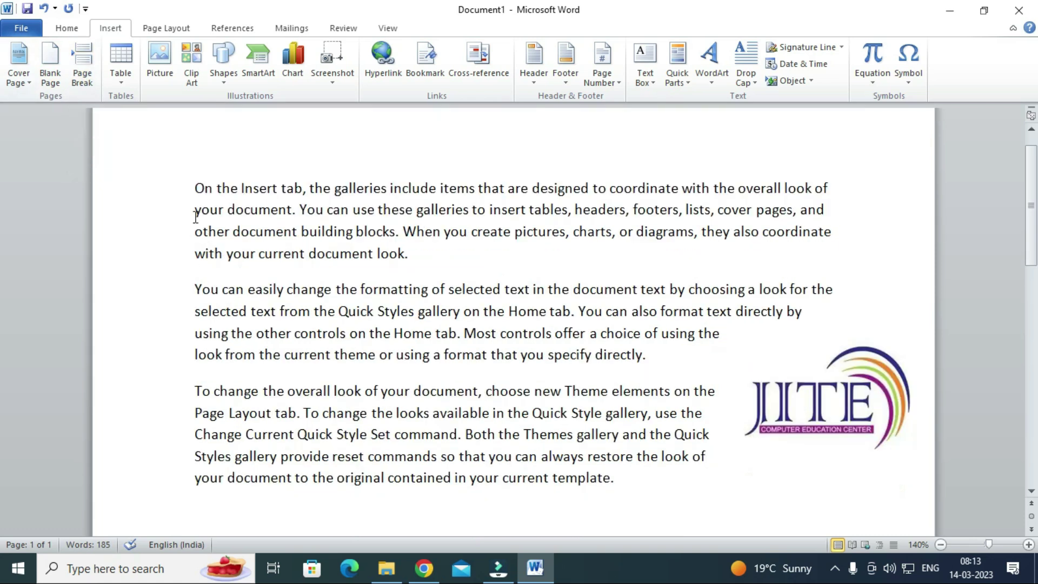
click(196, 293)
click(85, 60)
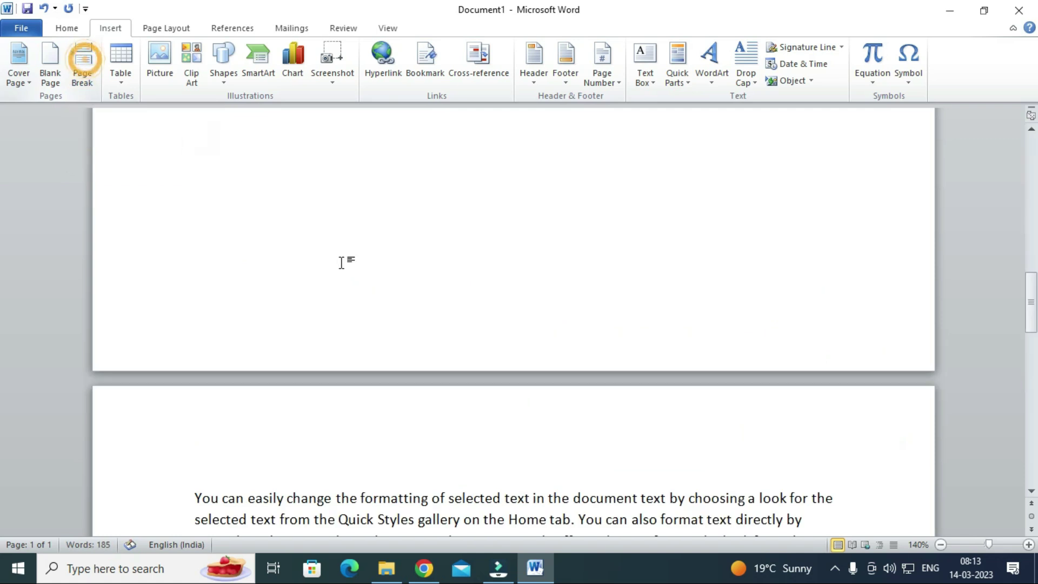
scroll(355, 269, up, 5)
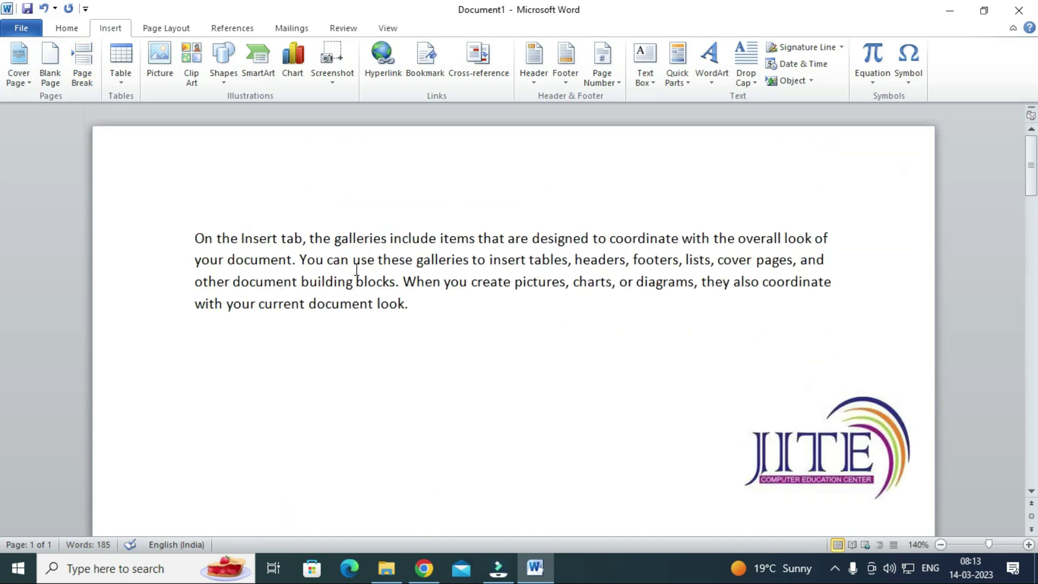
scroll(356, 270, down, 8)
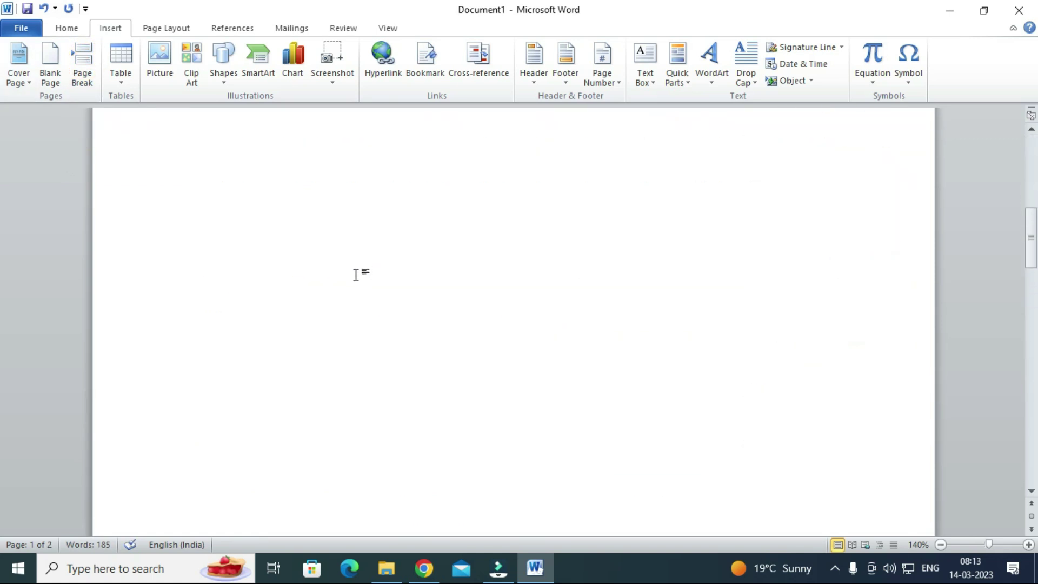
scroll(357, 277, down, 2)
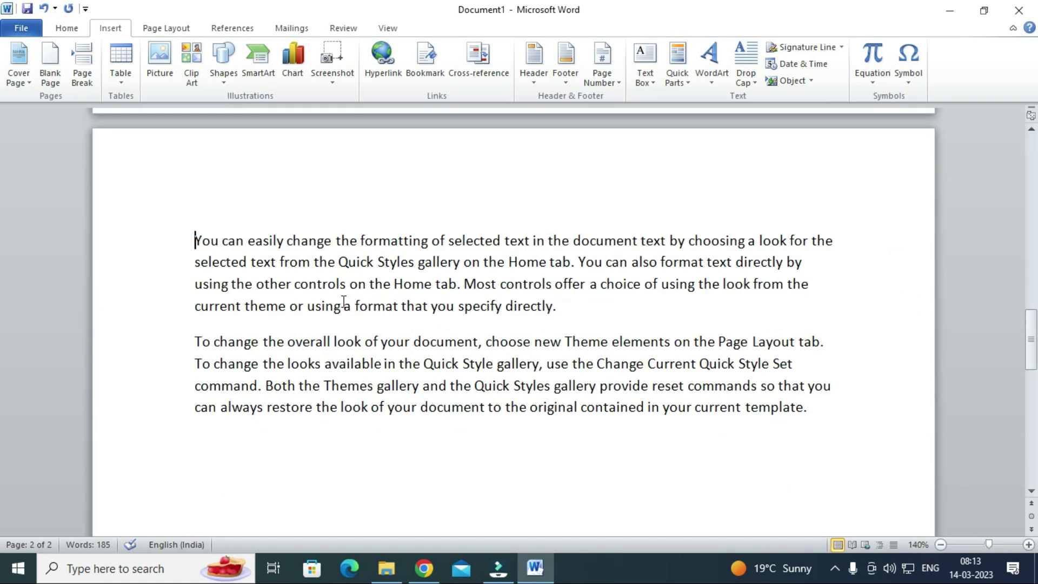
Check the text on both pages and remove the page break before the paragraph starting "You can easily change the formatting"
scroll(311, 287, up, 2)
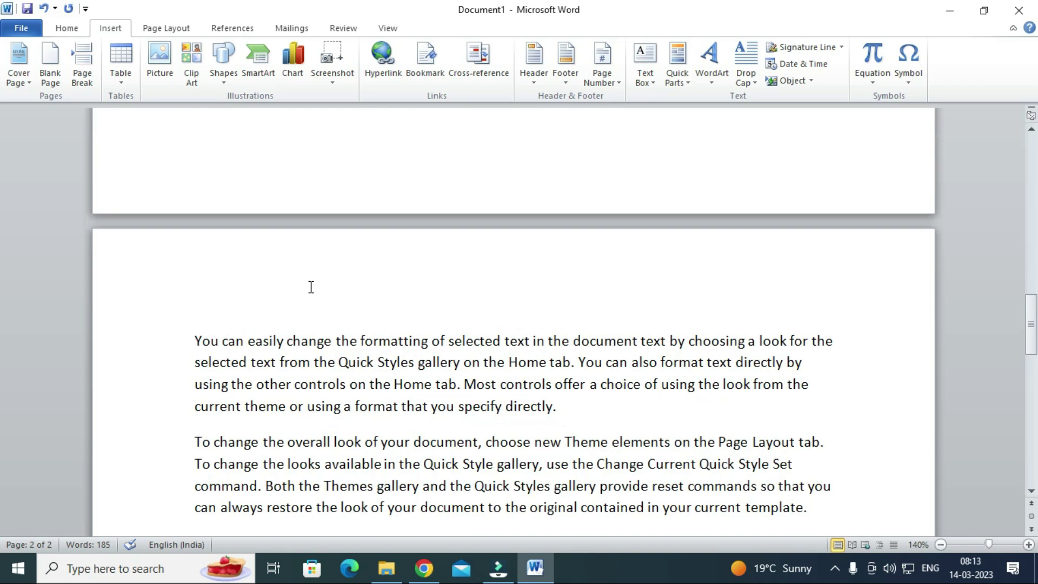
scroll(311, 287, up, 15)
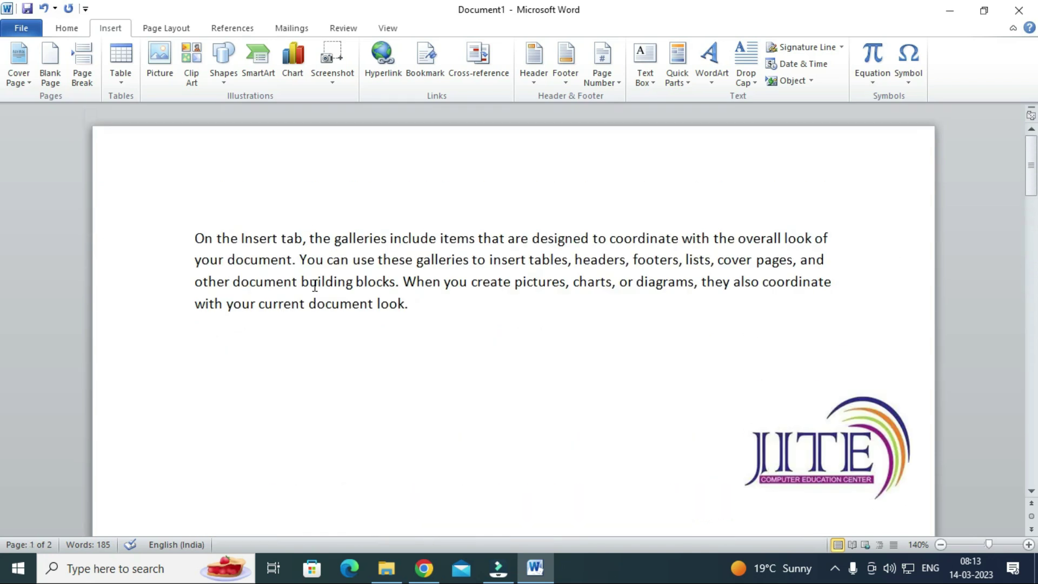
scroll(316, 286, down, 13)
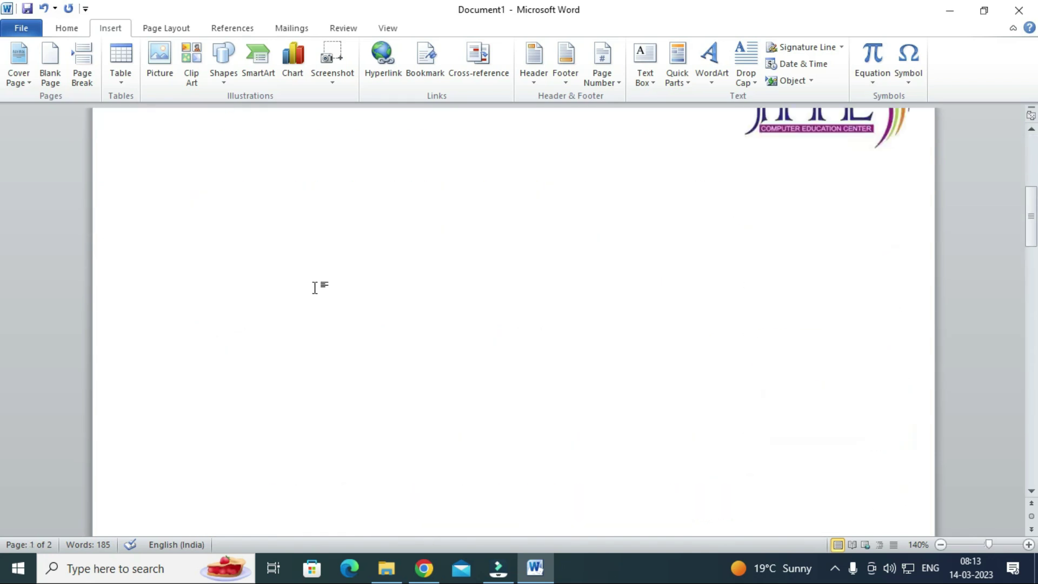
scroll(316, 287, down, 4)
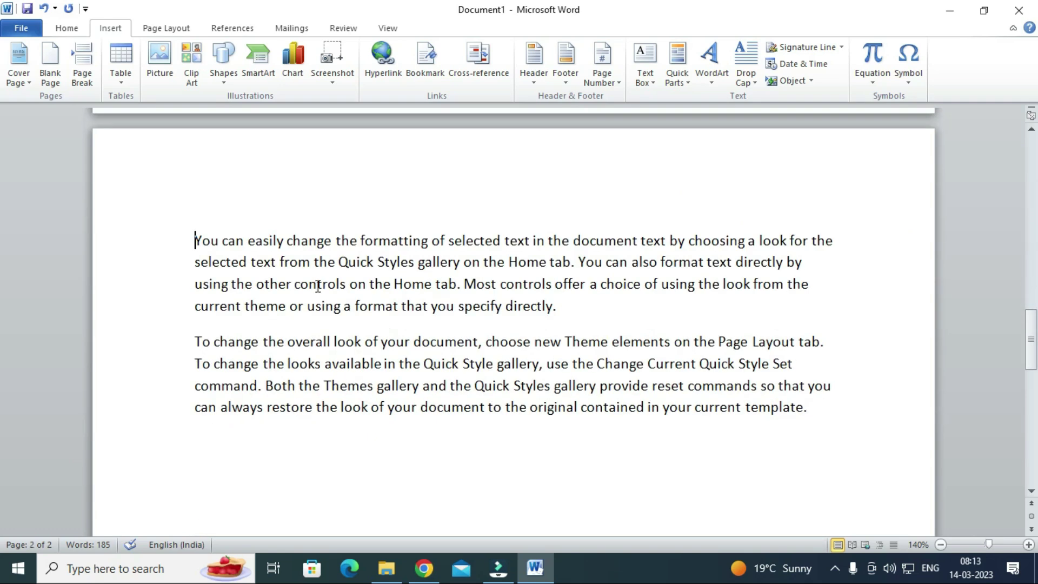
key(BackSpace)
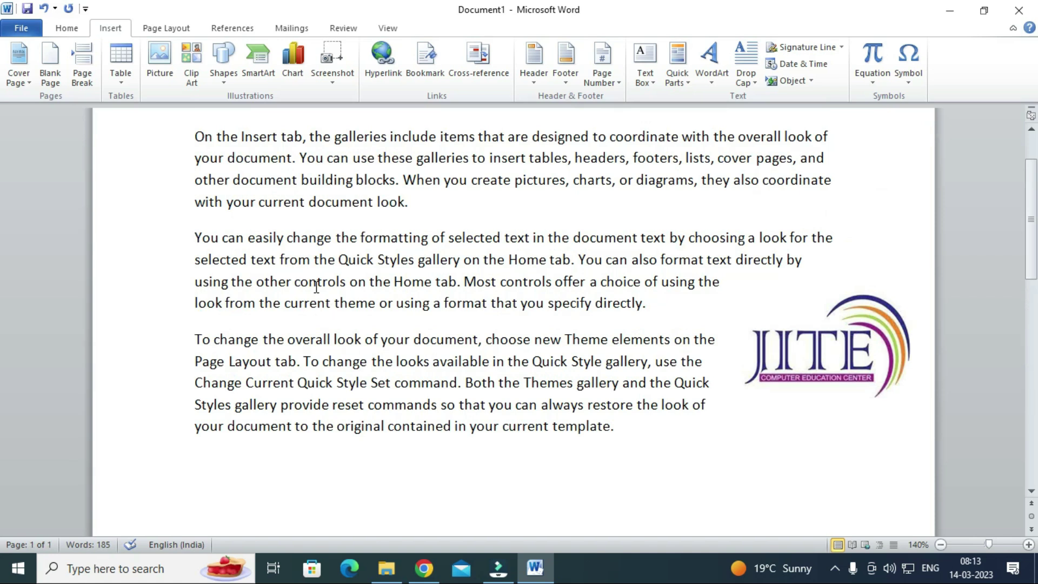
Insert a page break before the third paragraph, "To change the overall look", and check the text on both pages
click(196, 341)
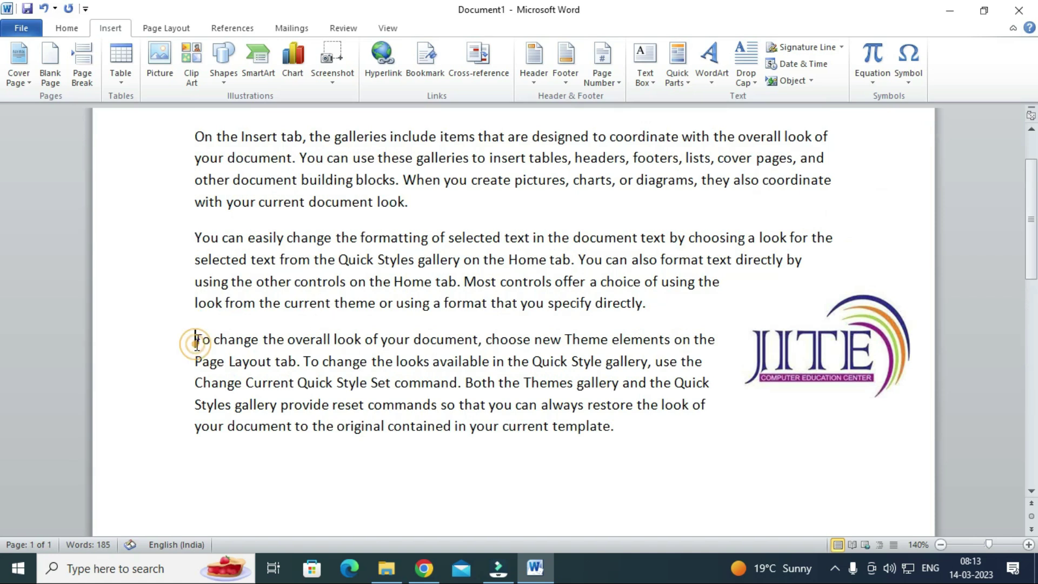
click(80, 66)
scroll(375, 289, up, 3)
scroll(375, 289, up, 5)
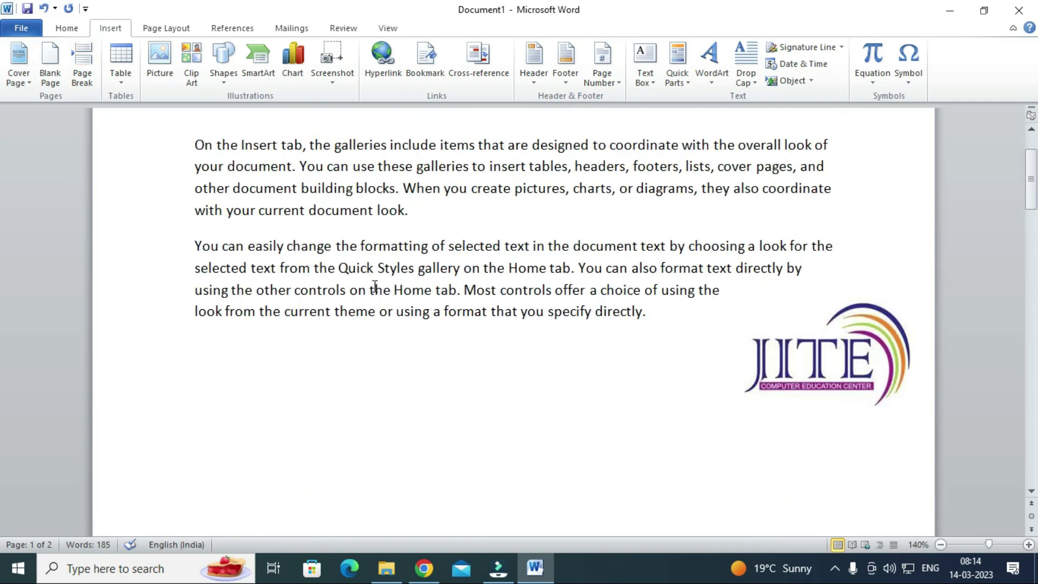
scroll(375, 286, down, 8)
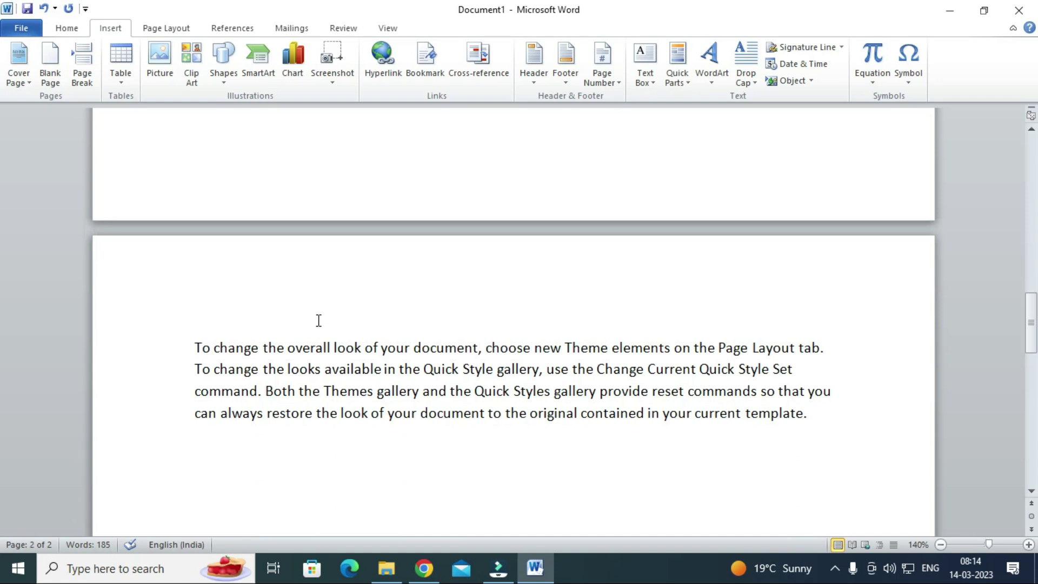
scroll(255, 236, up, 5)
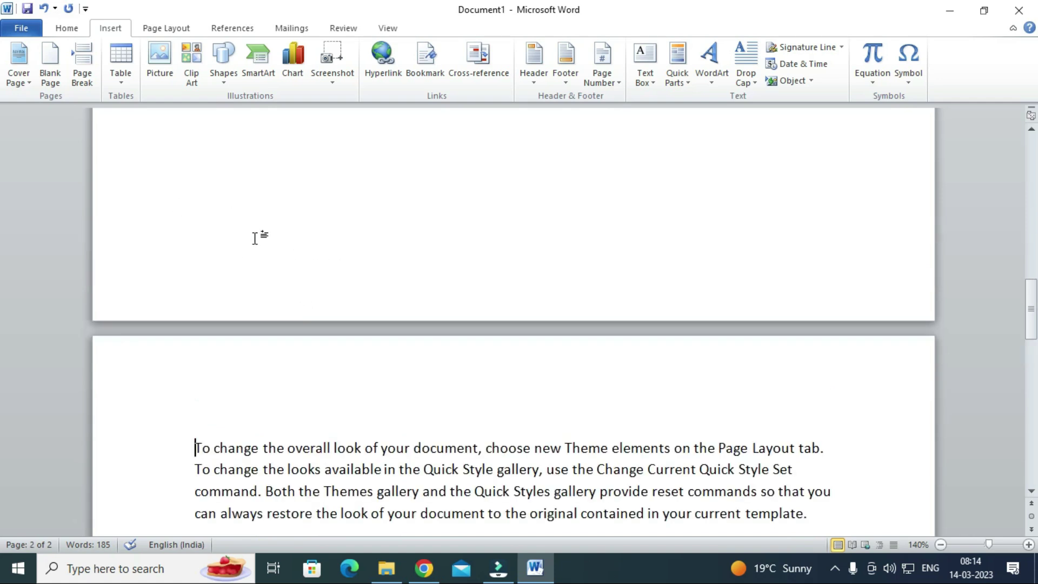
scroll(255, 236, up, 8)
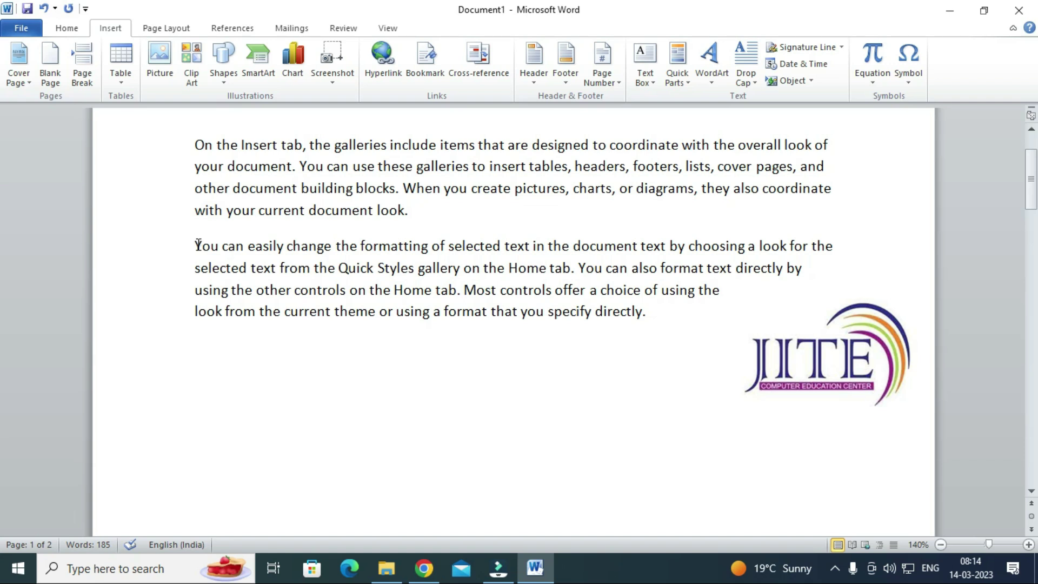
scroll(198, 244, down, 6)
scroll(215, 260, down, 4)
Remove the page break in front of the third paragraph so all the text returns to one page
key(BackSpace)
key(BackSpace)
scroll(217, 259, up, 3)
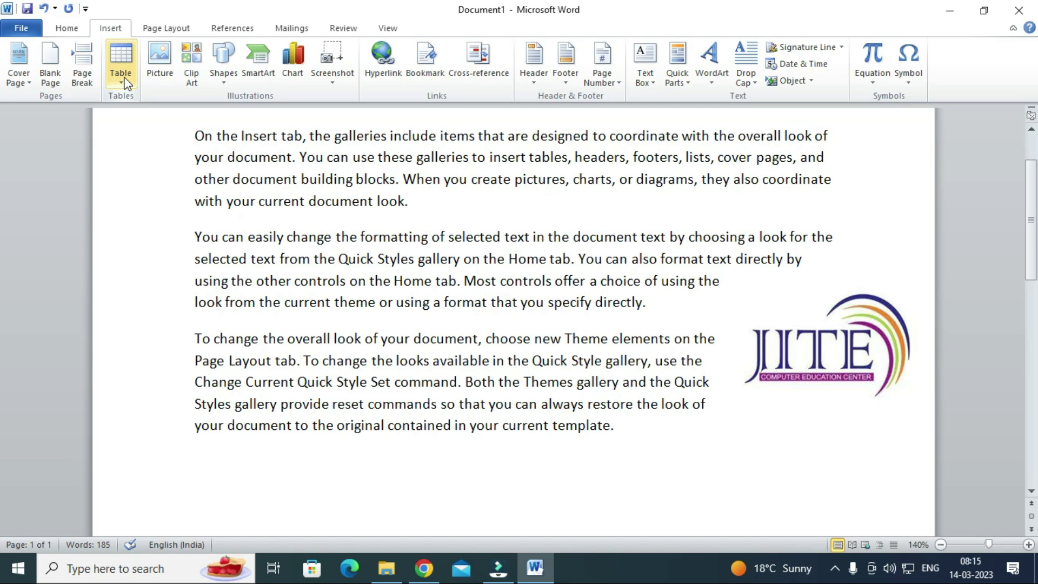
Insert a table with five columns and three rows below the last paragraph
click(126, 83)
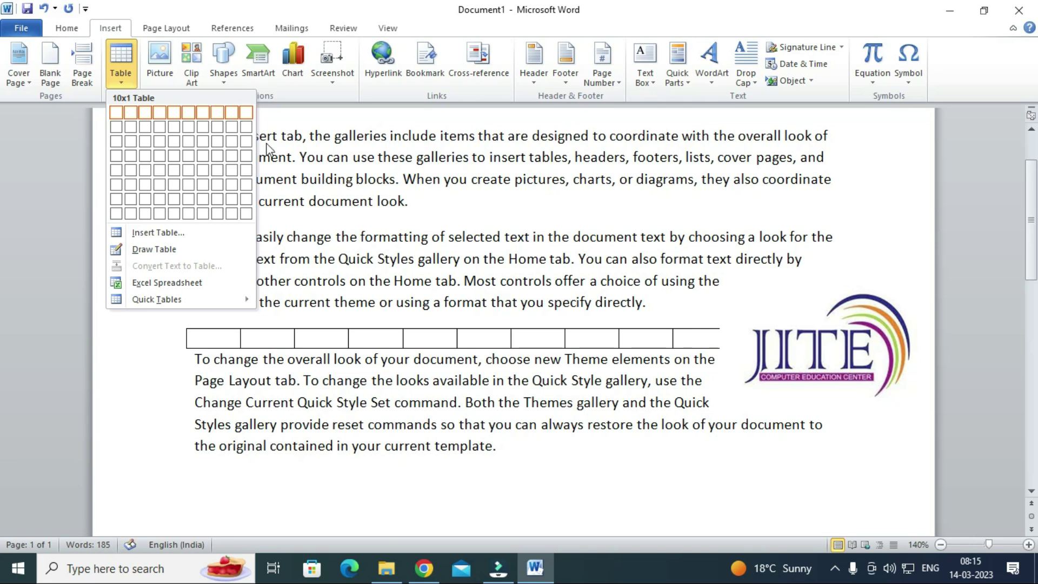
scroll(284, 422, down, 3)
click(245, 368)
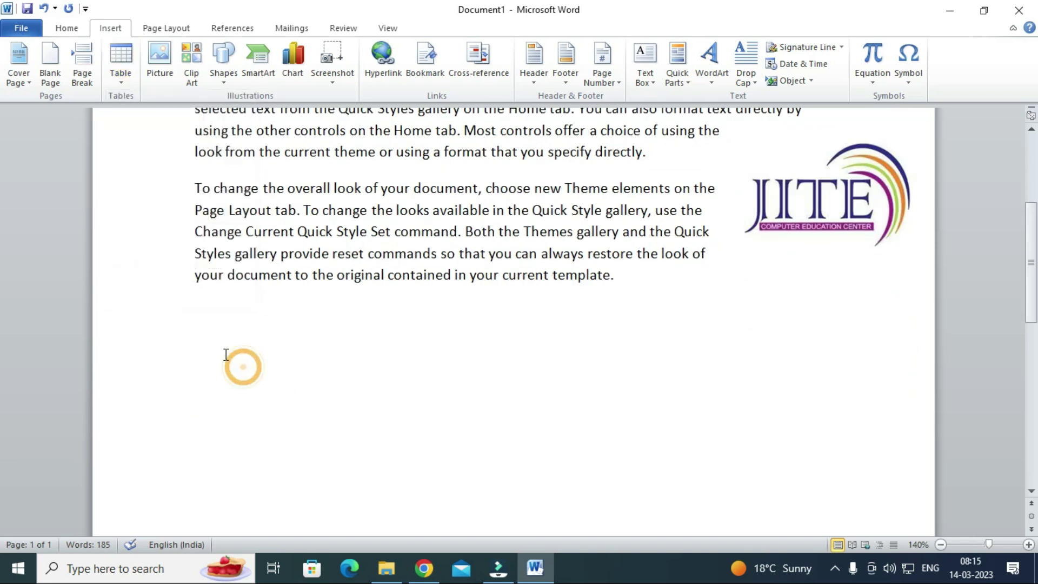
click(121, 78)
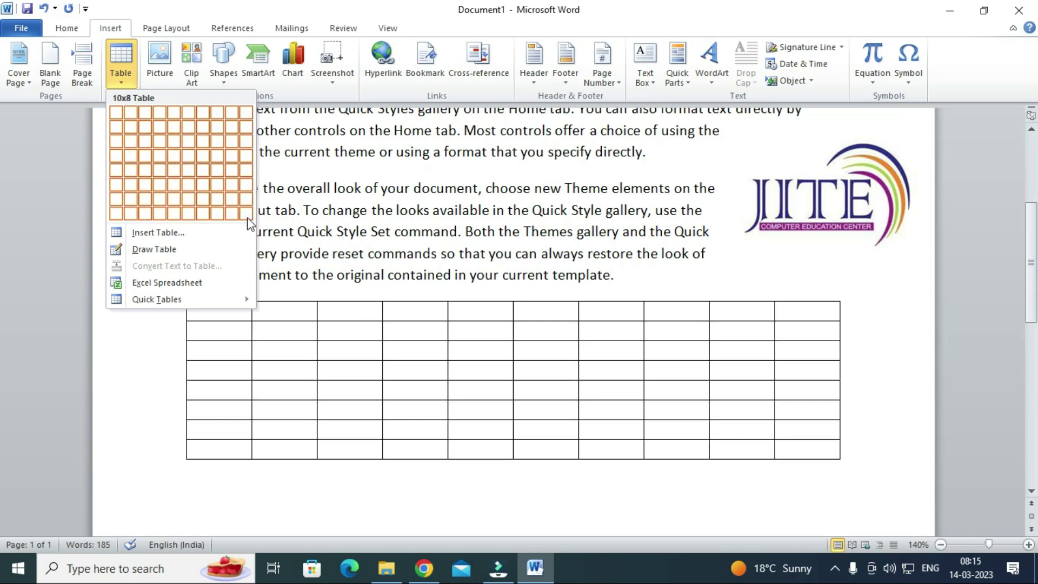
click(175, 147)
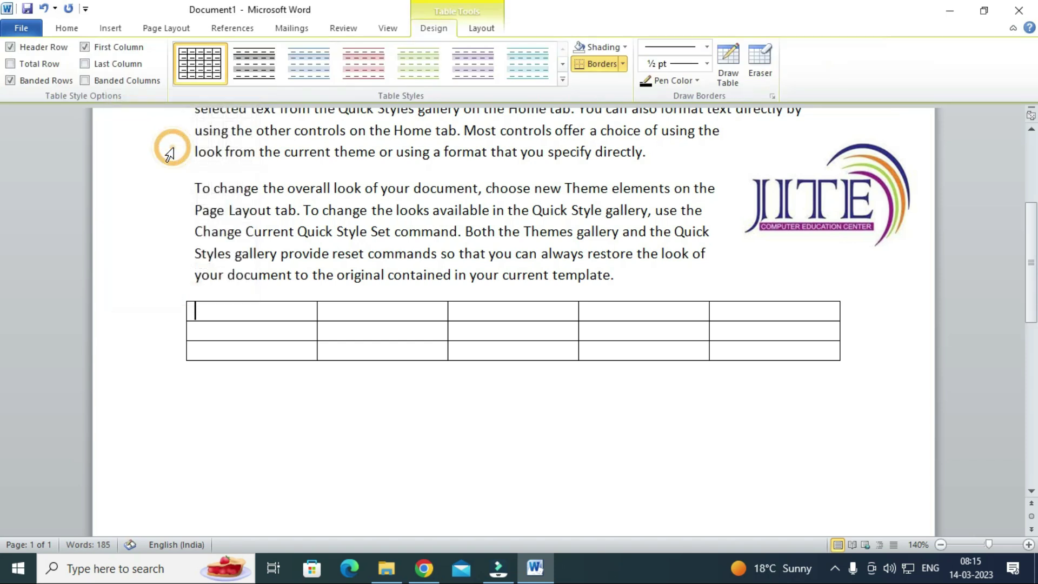
Enter the table headings Name, Class, Rollno, Result and Rank, and correct the spelling of "Rollno" to "Roll no"
text(name)
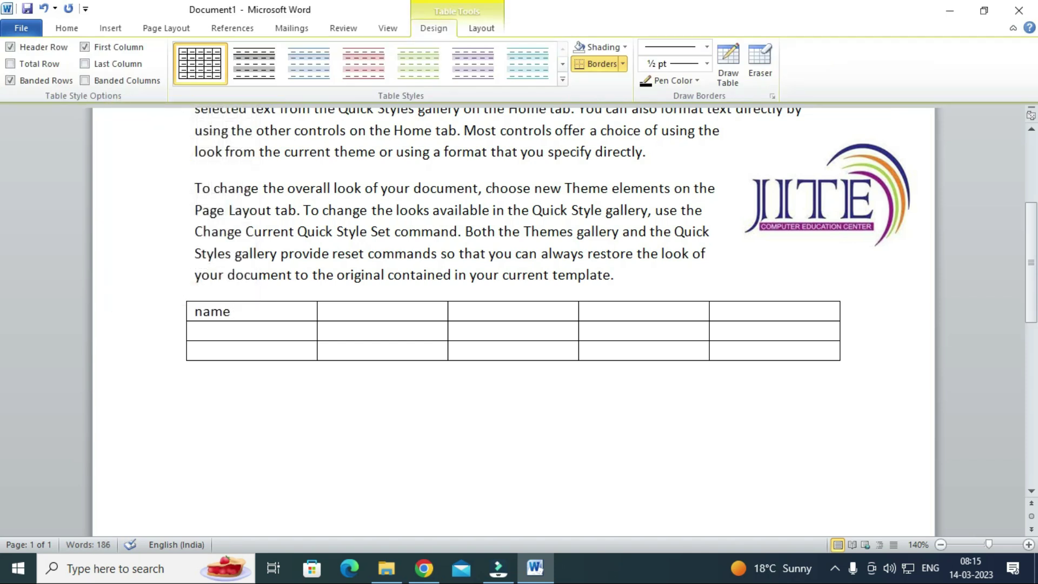
key(Tab)
text(class)
key(Tab)
text(r)
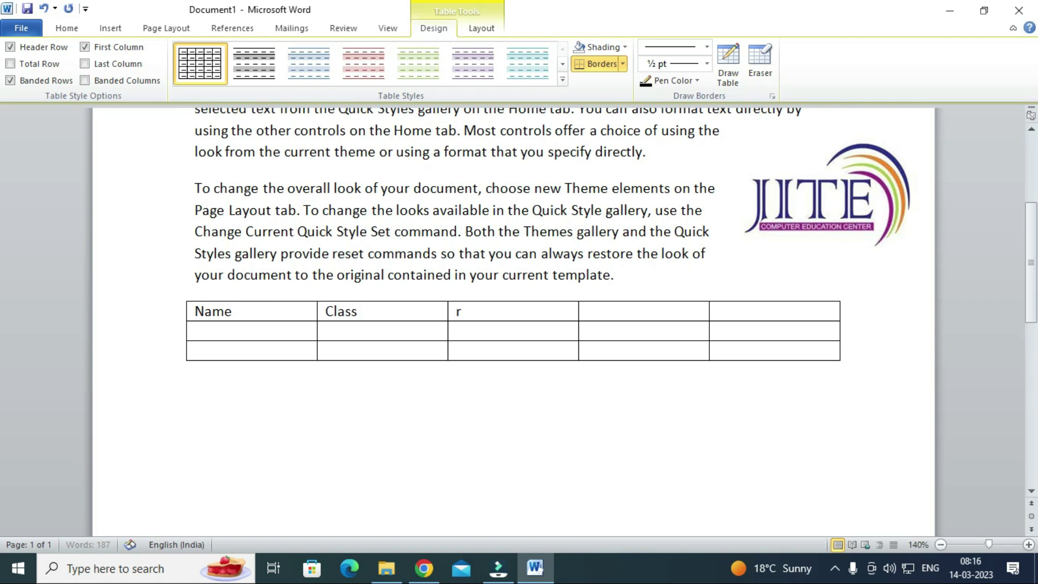
text(ollno)
key(Tab)
text(reslut)
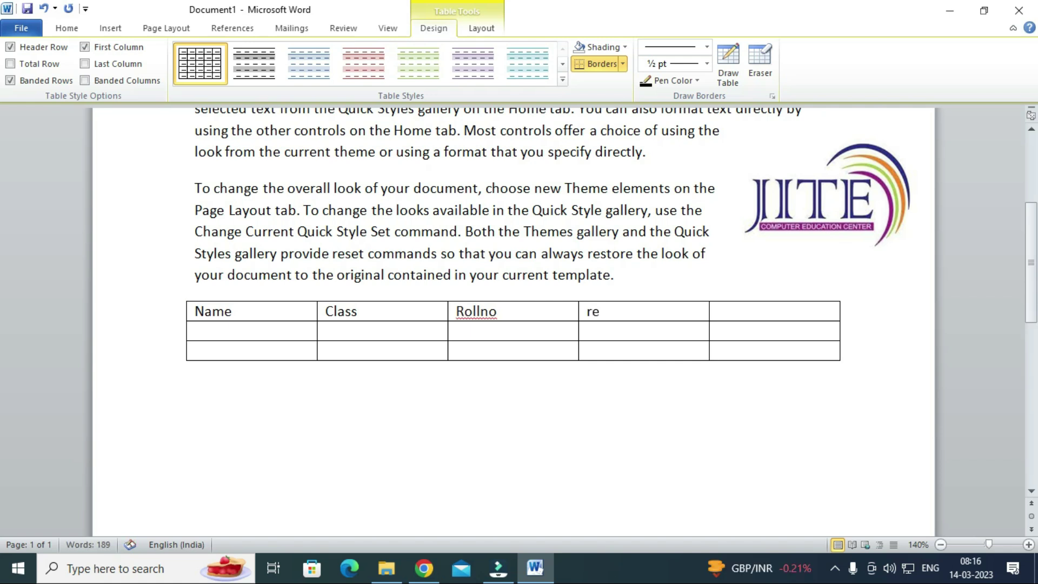
key(Tab)
text(rank)
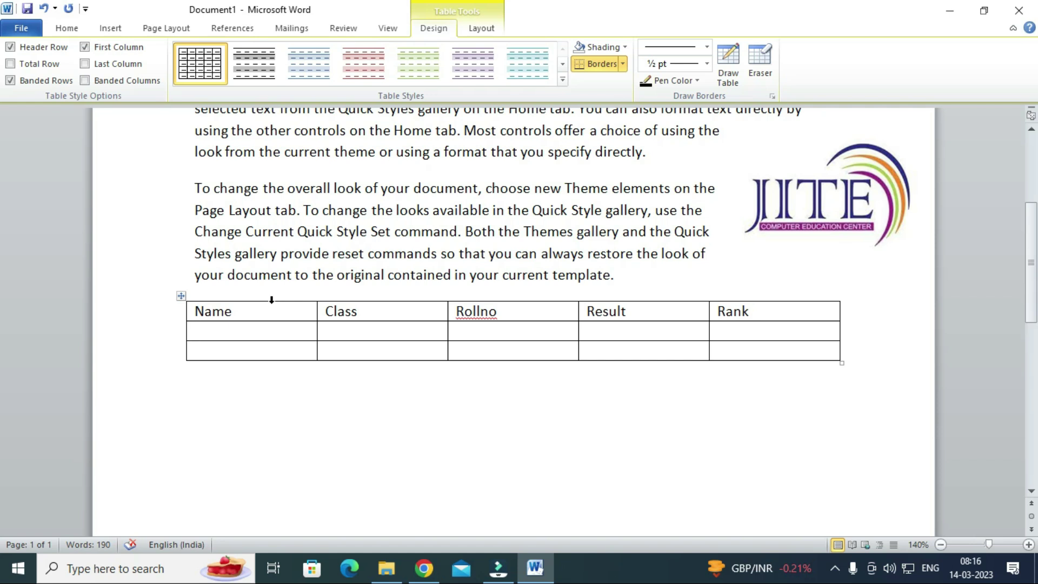
right_click(481, 309)
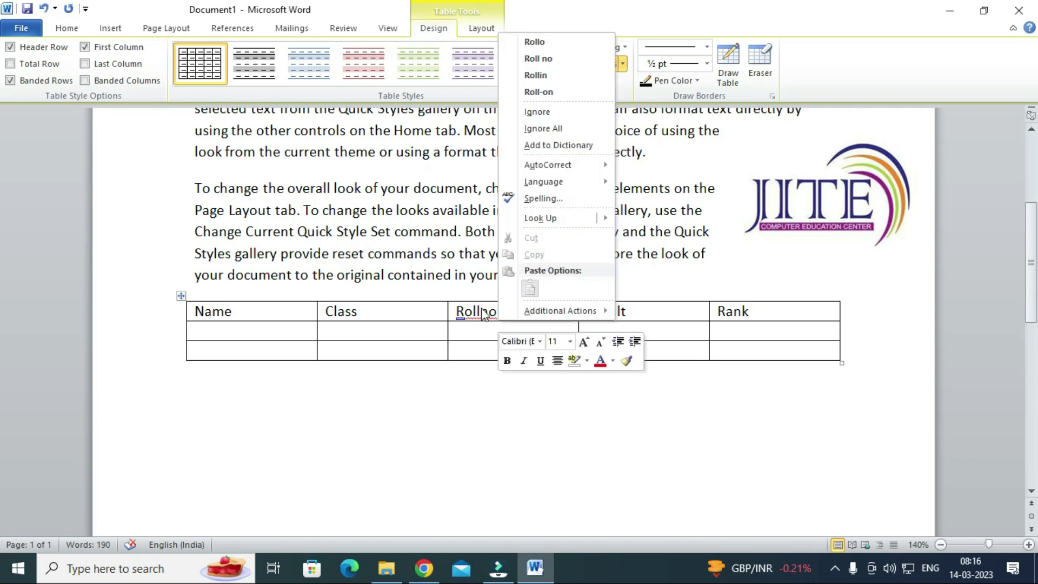
click(550, 59)
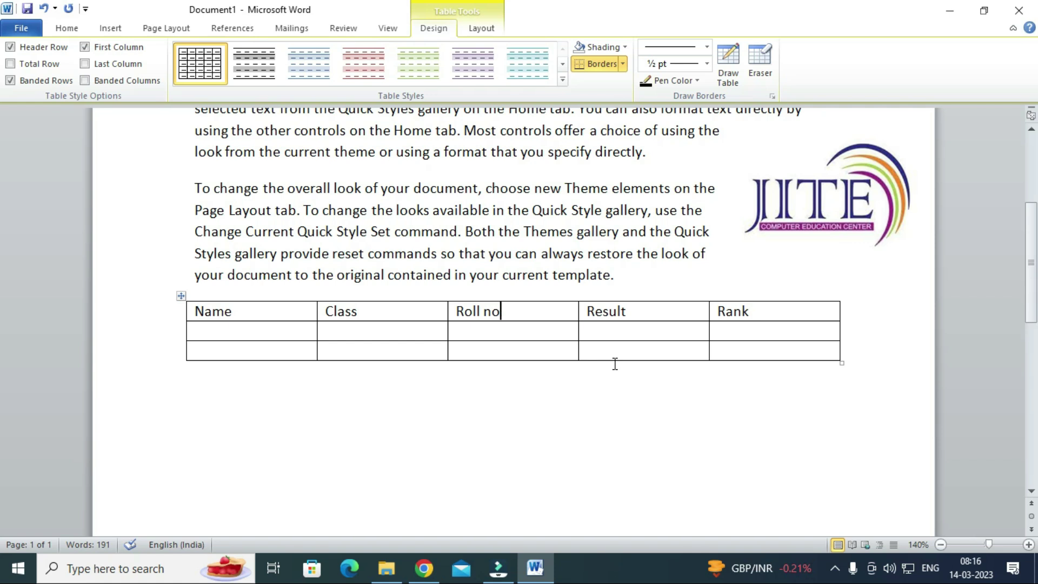
Move through the table cells and add empty rows at its end until the table has eleven rows
key(Tab)
key(Tab)
key(Tab)
key(Tab)
key(Tab)
key(Tab)
key(Tab)
key(Tab)
key(Tab)
key(Tab)
key(Tab)
key(Tab)
key(Tab)
key(Tab)
key(Tab)
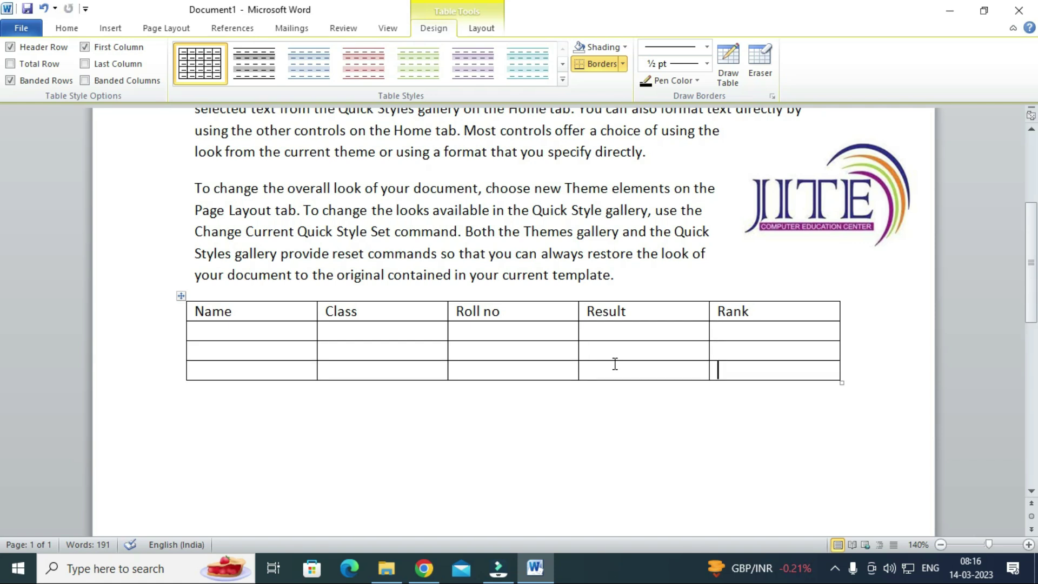
key(Tab)
key(Tab)
key(Tab)
key(Tab)
key(Tab)
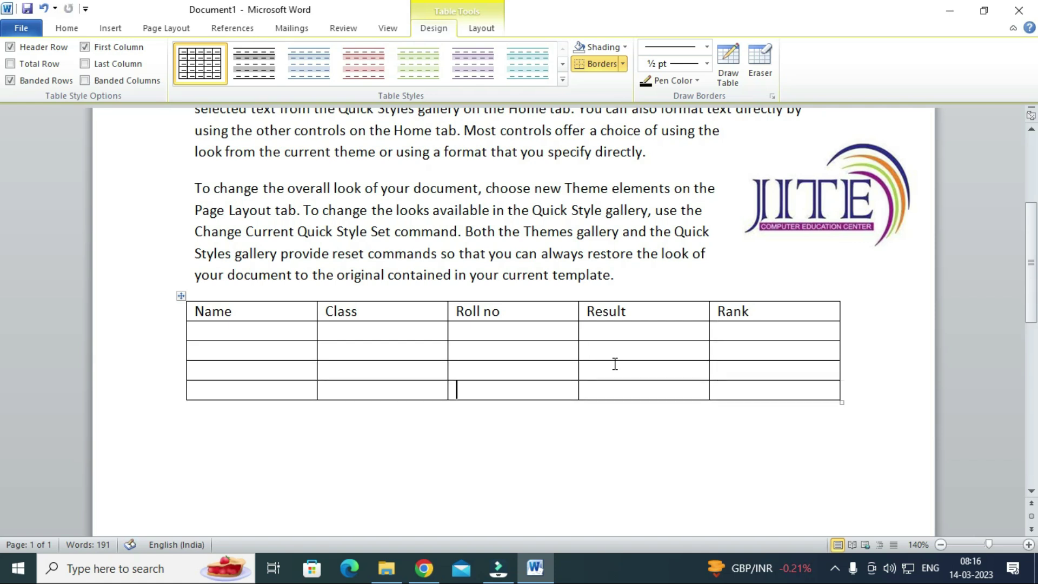
key(Tab)
key(Tab)
key(Tab)
key(Tab)
key(Tab)
key(Tab)
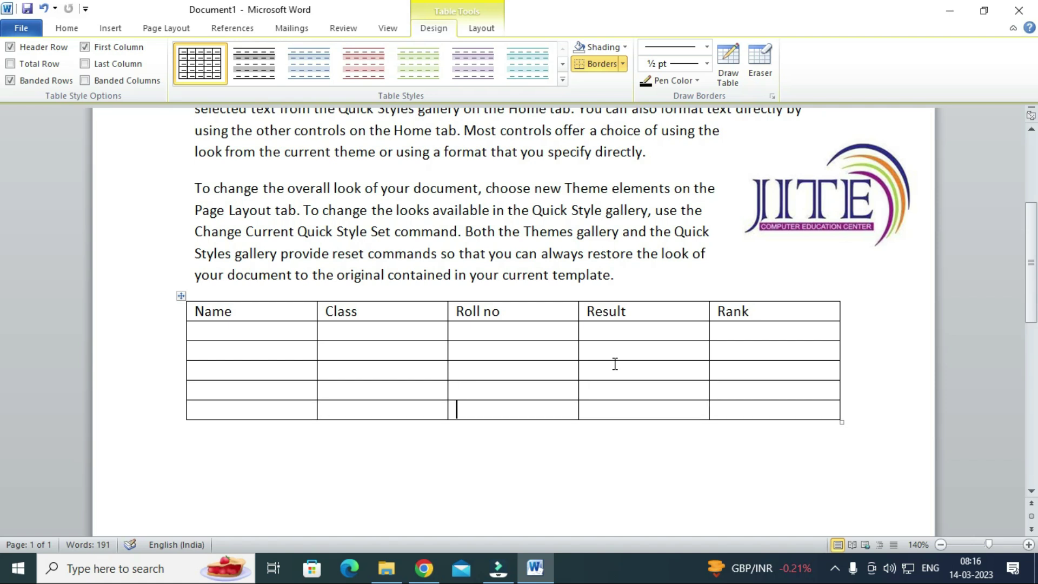
key(Tab)
key(Tab)
key(Tab)
key(Tab)
key(Tab)
key(Tab)
key(Tab)
key(Tab)
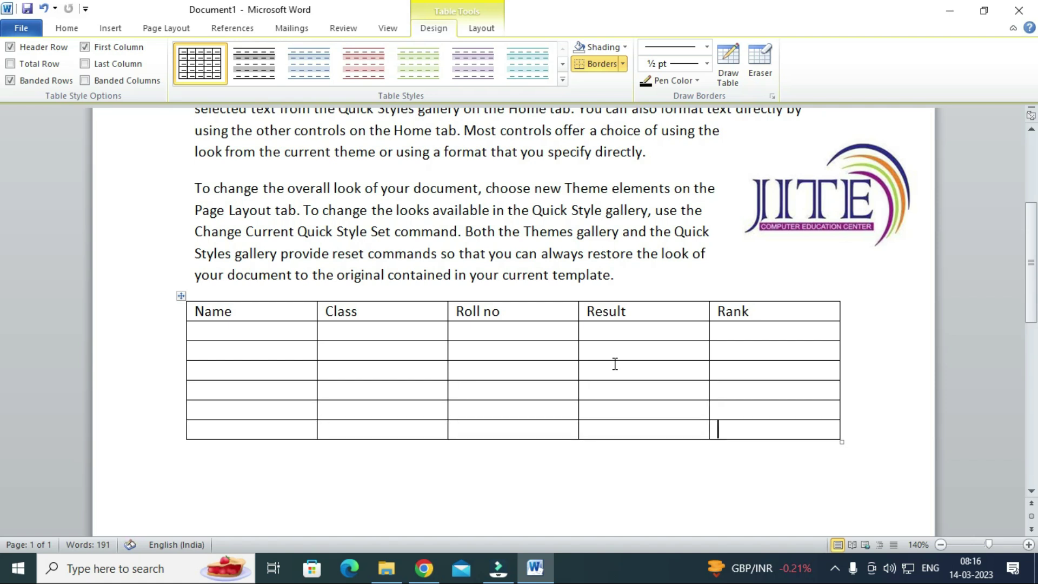
key(Tab)
key(Tab)
key(Tab)
key(Tab)
key(Tab)
key(Tab)
key(Tab)
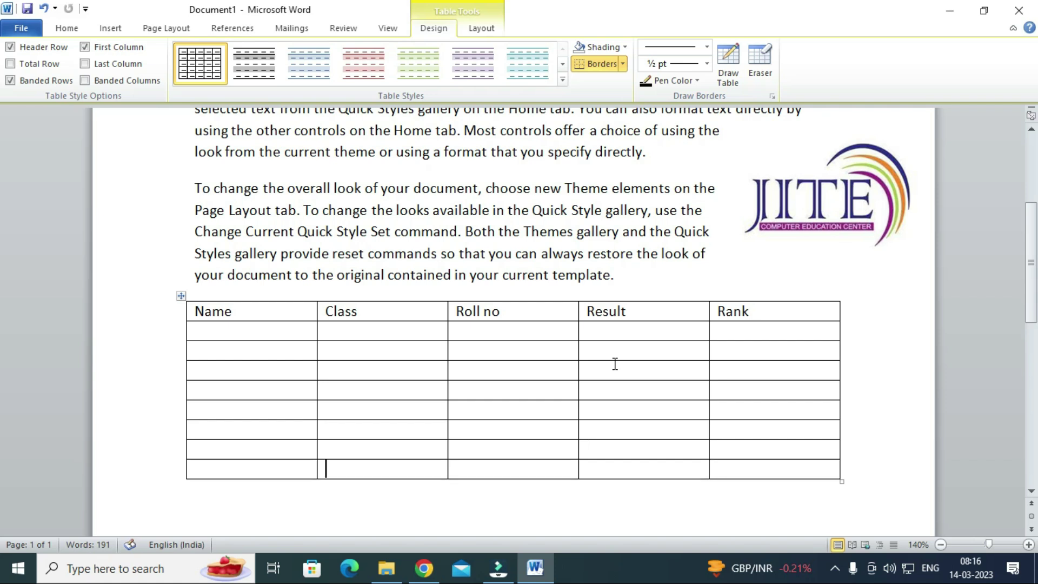
key(Tab)
key(Tab)
key(Tab)
key(Tab)
key(Tab)
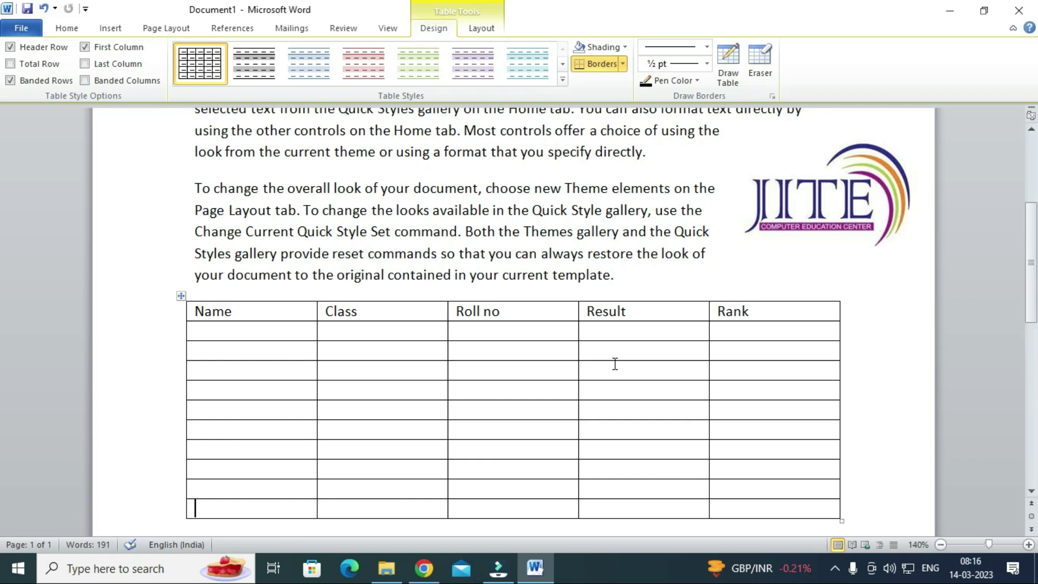
Undo the empty rows added at the end of the table
key(ctrl+z)
key(ctrl+z)
key(ctrl+z)
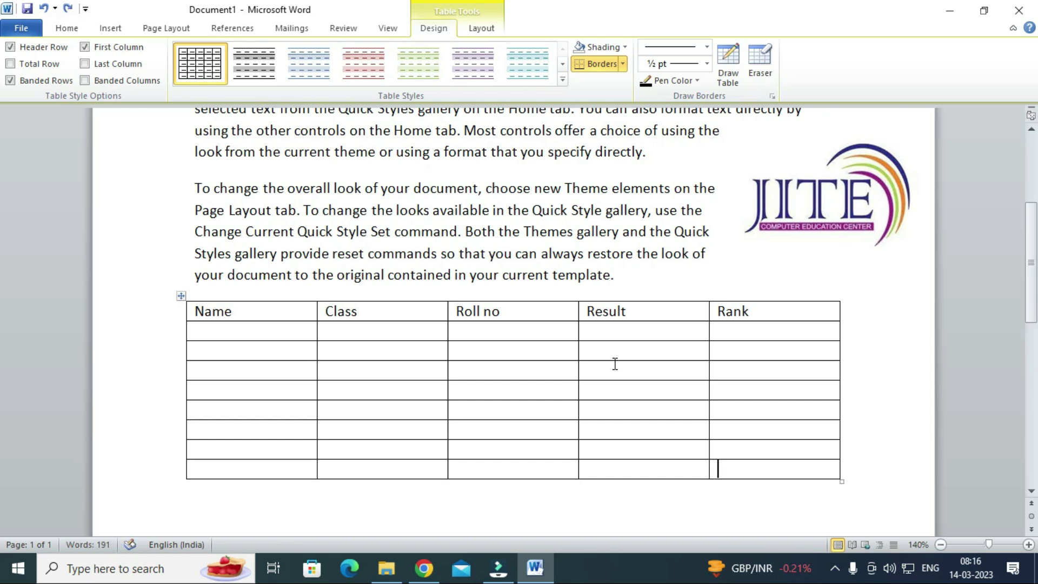
key(ctrl+z)
key(ctrl+z)
key(ctrl+z)
key(ctrl+z)
key(ctrl+z)
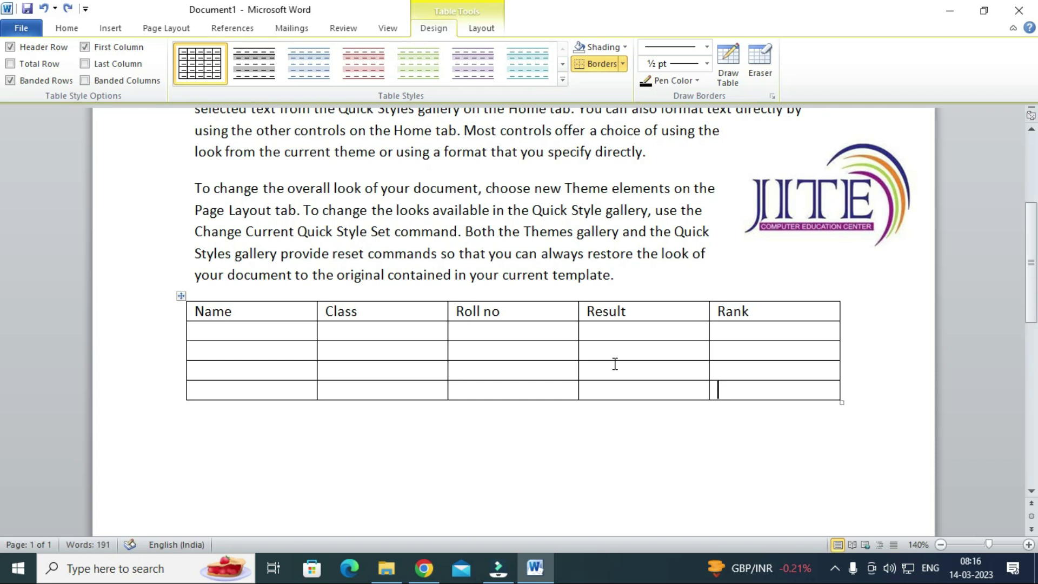
Add empty rows at the end of the table again until it has eight rows
key(Tab)
key(Tab)
key(Tab)
key(Tab)
key(Tab)
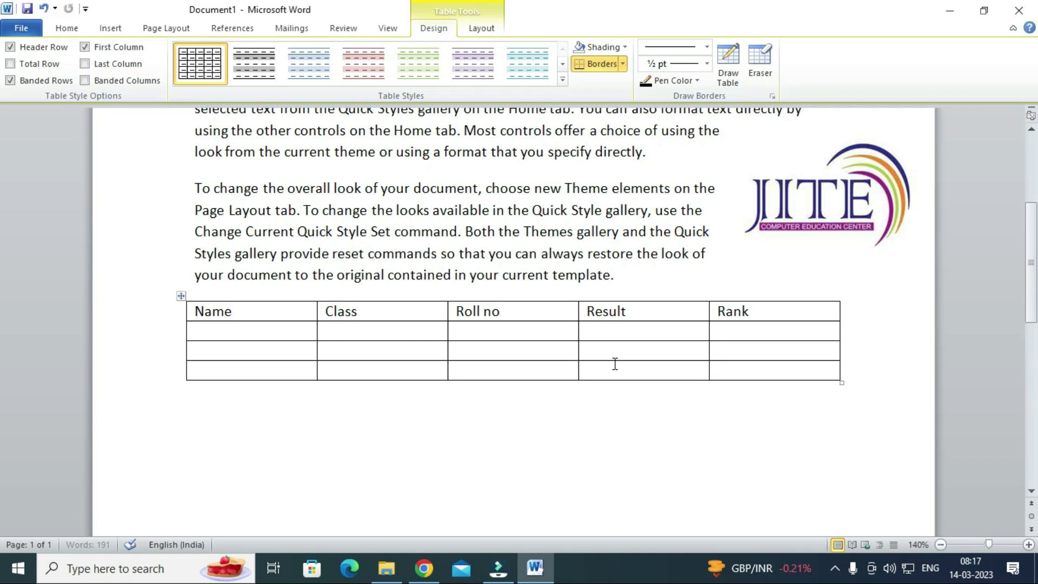
key(Tab)
key(Tab)
key(Tab)
key(Tab)
key(Tab)
key(Tab)
key(Tab)
key(Tab)
key(Tab)
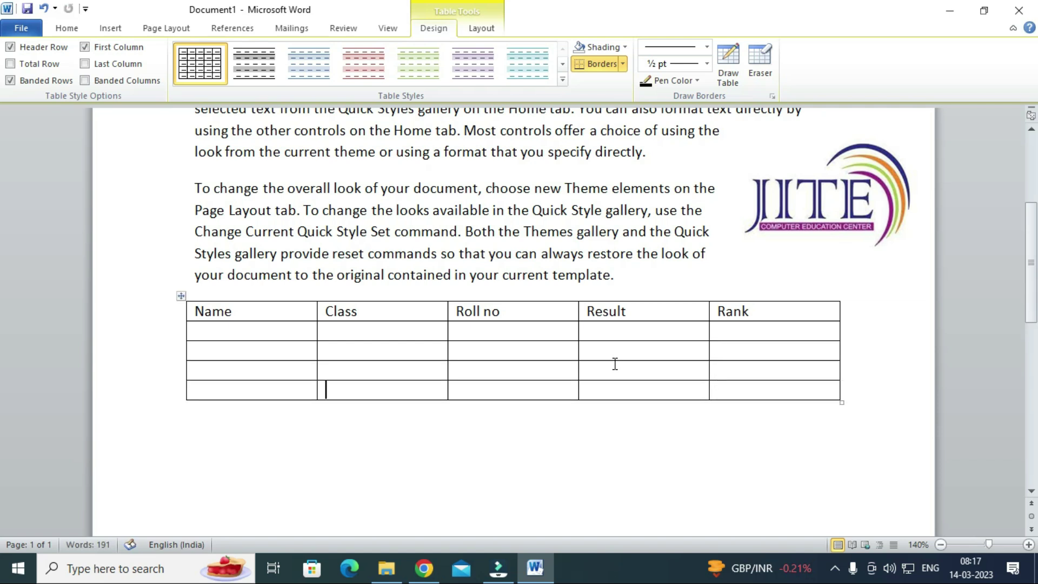
key(Tab)
key(Tab)
key(Tab)
key(Tab)
key(Tab)
key(Tab)
key(Tab)
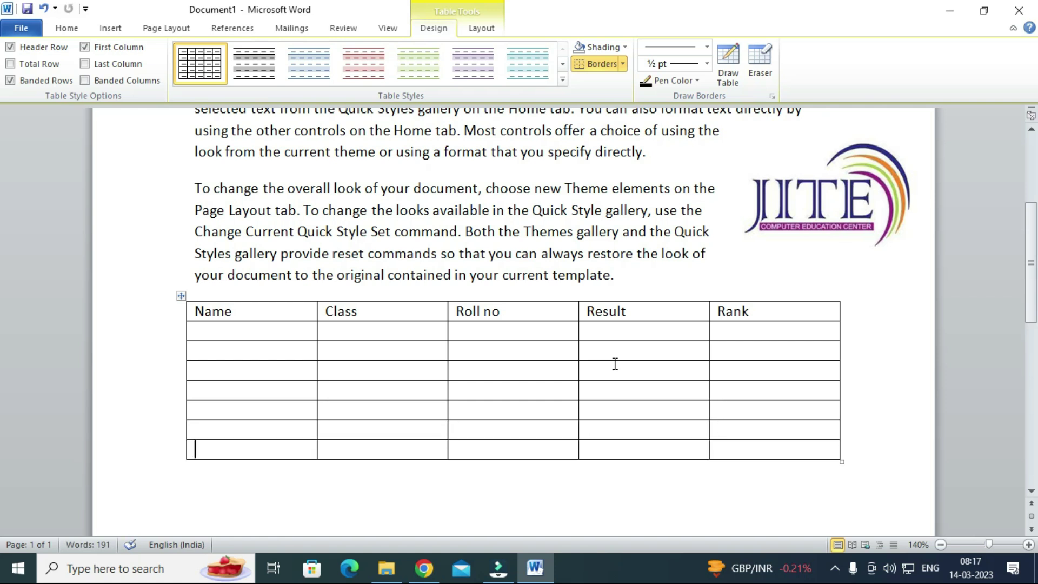
Undo the last two rows added at the end of the table
key(ctrl+z)
key(ctrl+z)
key(ctrl+z)
key(ctrl+z)
key(ctrl+z)
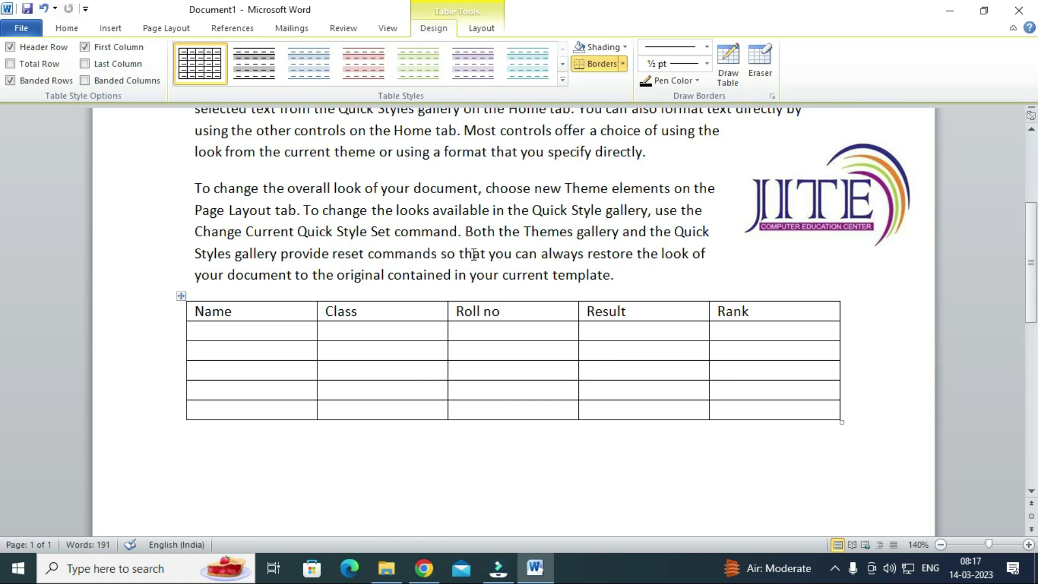
Place the cursor in the paragraph above the table and move it back into the Name heading cell
click(395, 251)
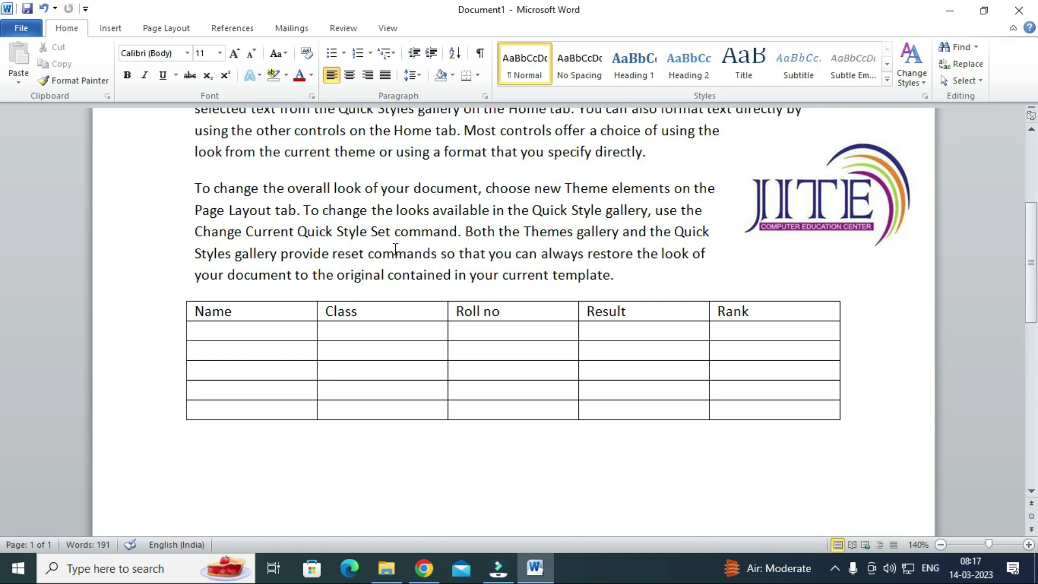
click(256, 312)
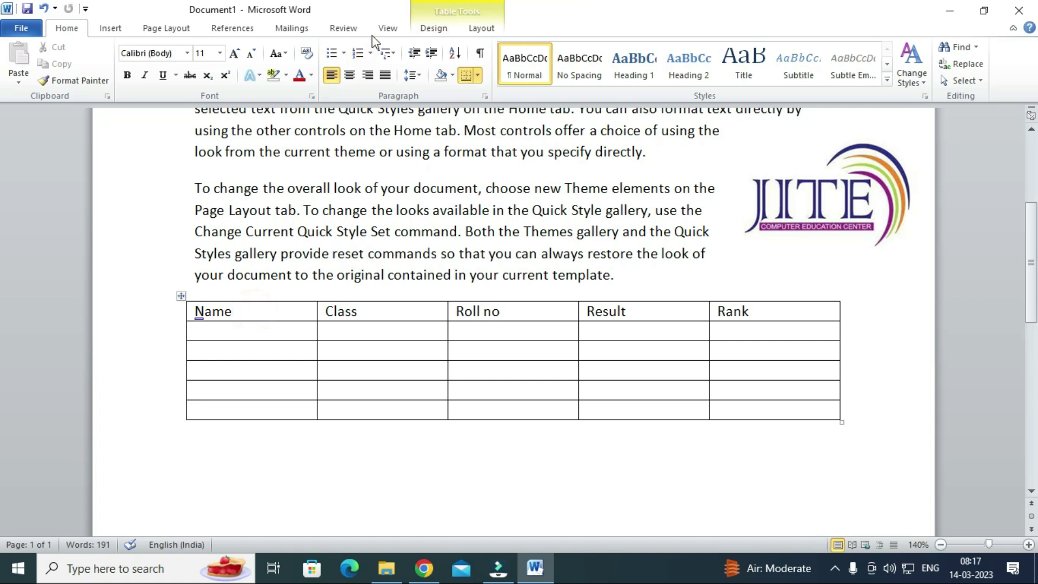
View the table's design and layout tools, moving the cursor out to the paragraph above and back into the Name cell
click(433, 28)
click(482, 28)
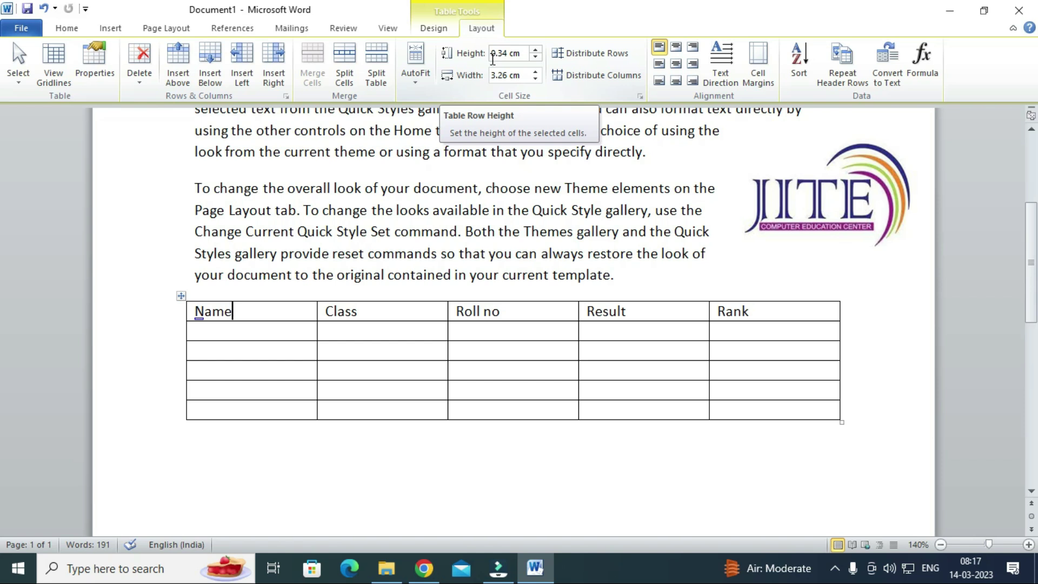
click(302, 253)
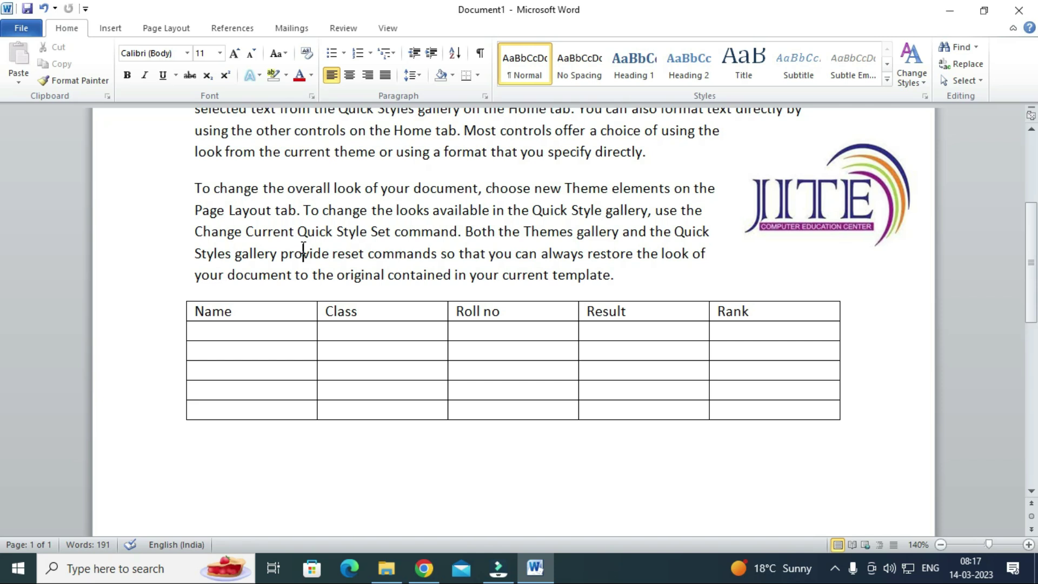
click(297, 313)
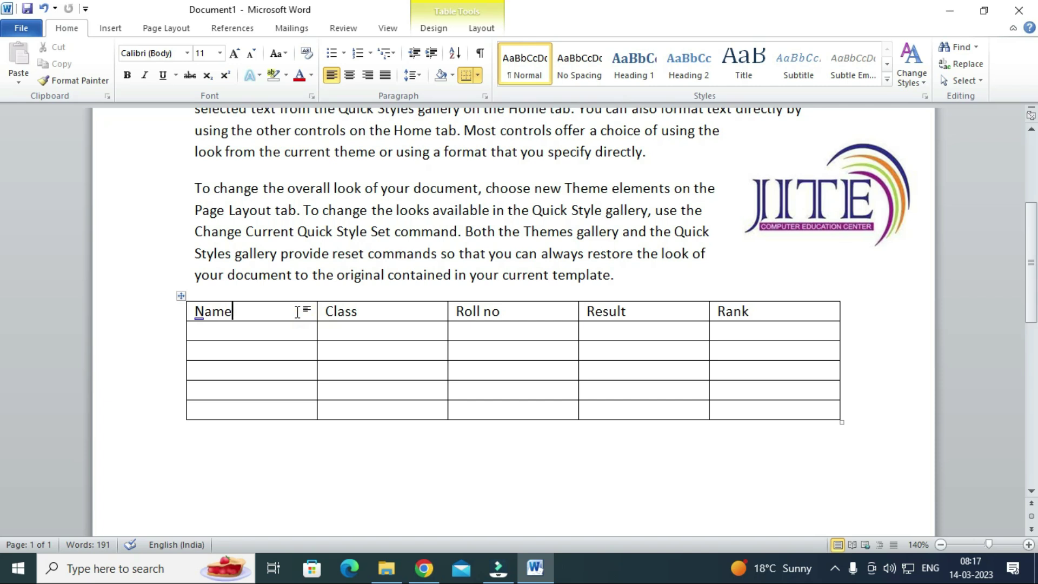
click(484, 28)
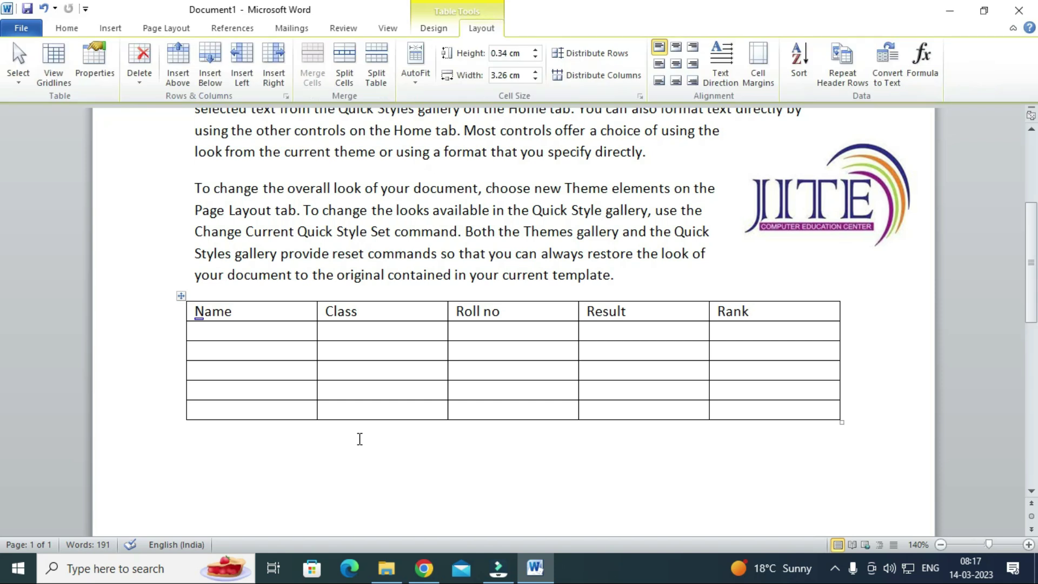
Insert a second table with 30 columns and 6 rows below the Name–Rank table
click(238, 464)
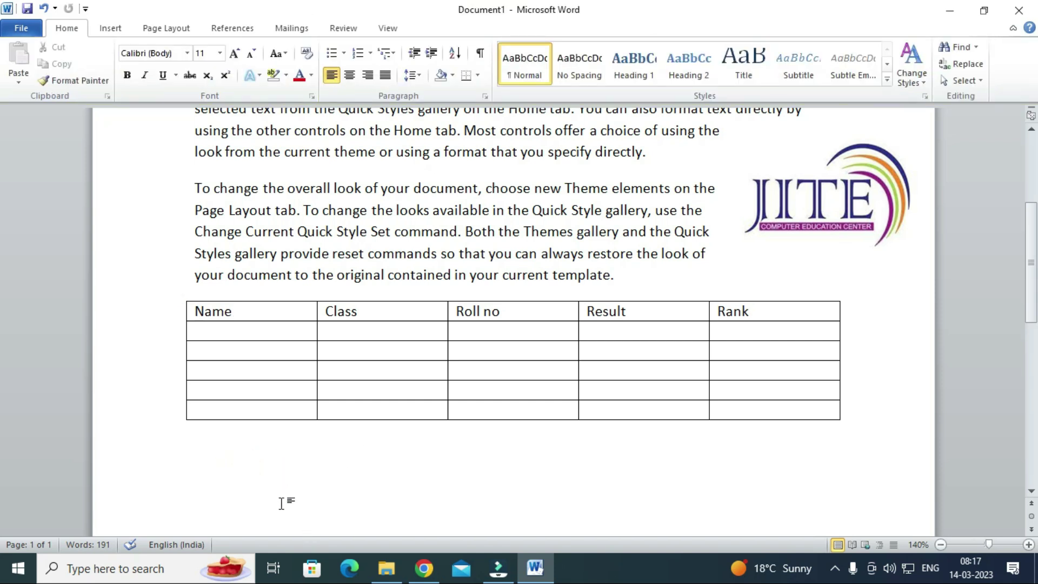
click(111, 30)
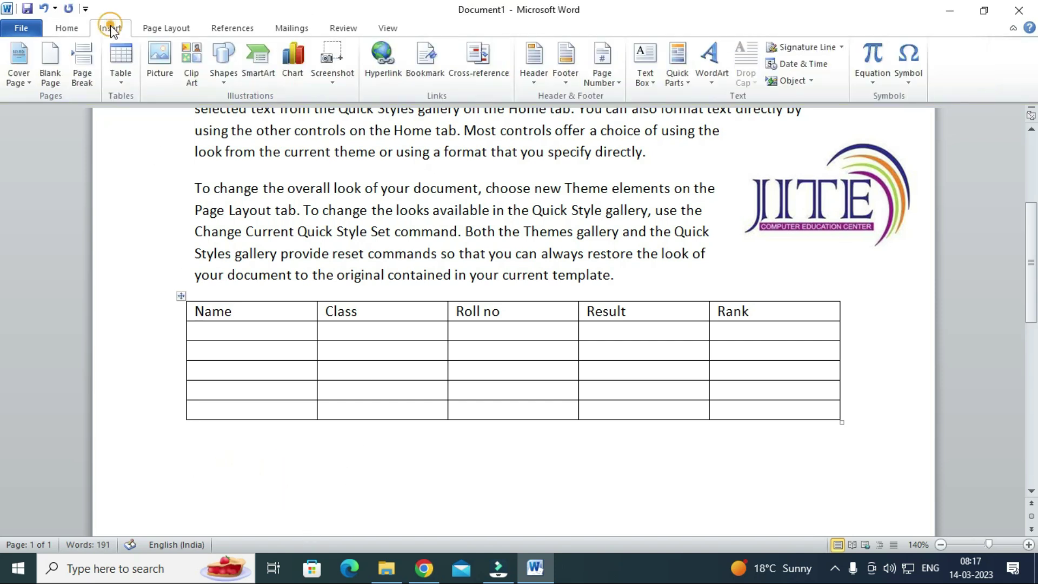
click(119, 78)
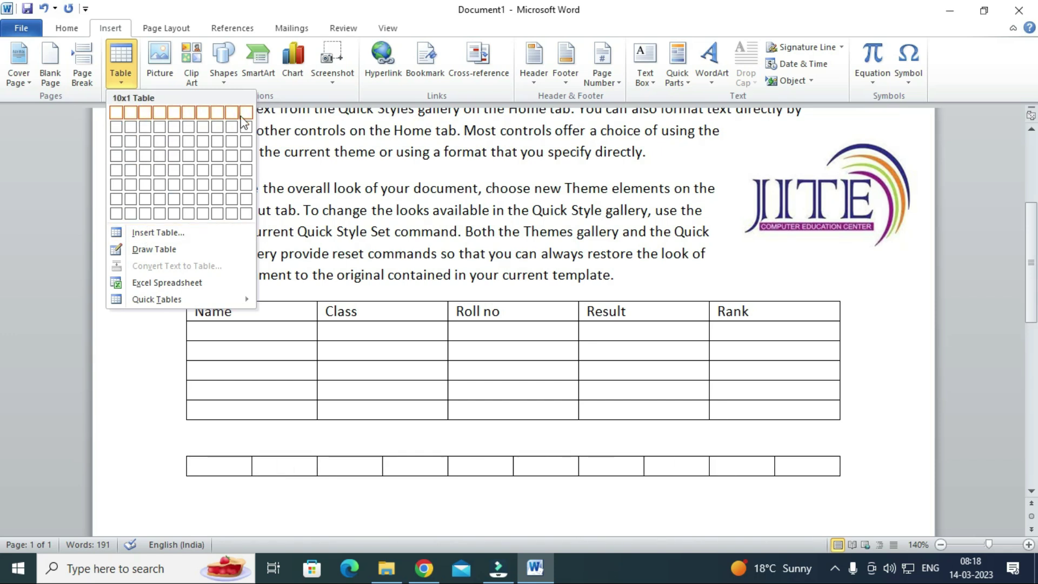
click(166, 236)
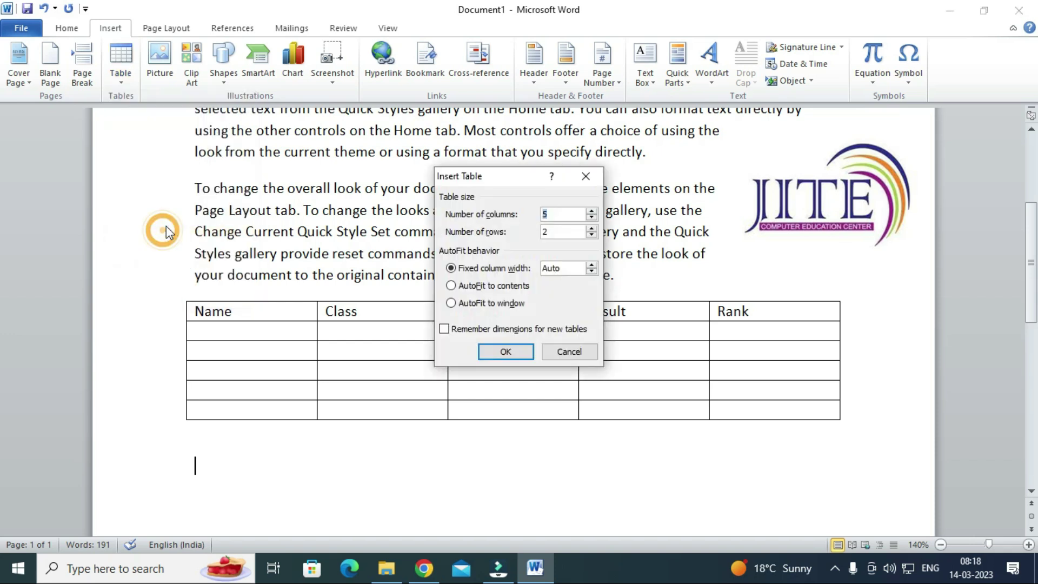
click(595, 211)
click(595, 210)
click(596, 210)
click(595, 210)
click(594, 210)
click(593, 210)
click(594, 210)
click(593, 211)
click(593, 210)
click(594, 210)
click(594, 211)
click(594, 211)
click(593, 211)
click(594, 210)
click(593, 210)
click(594, 211)
click(594, 210)
click(594, 211)
click(593, 210)
click(594, 210)
click(592, 232)
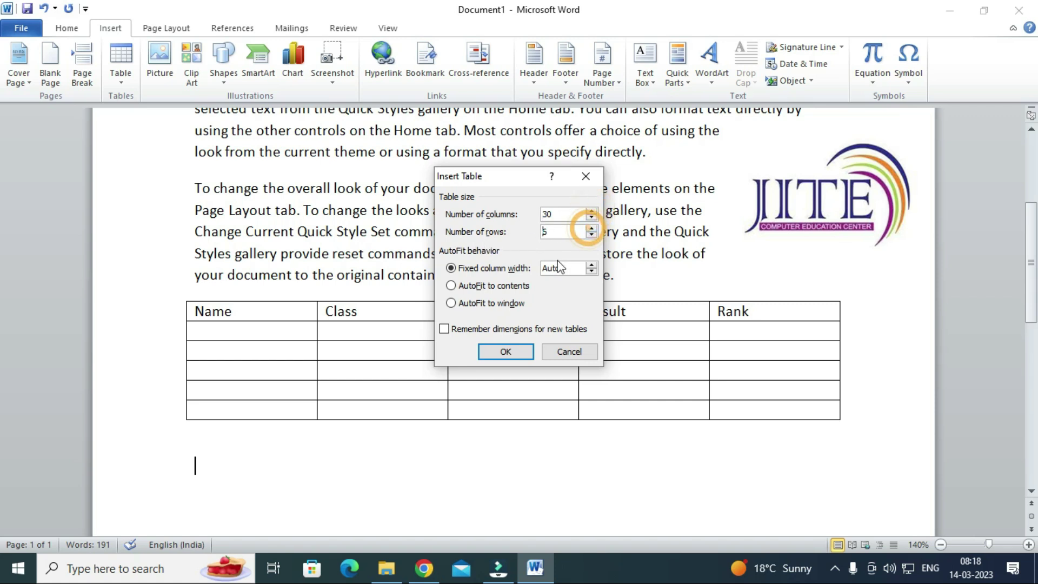
click(506, 353)
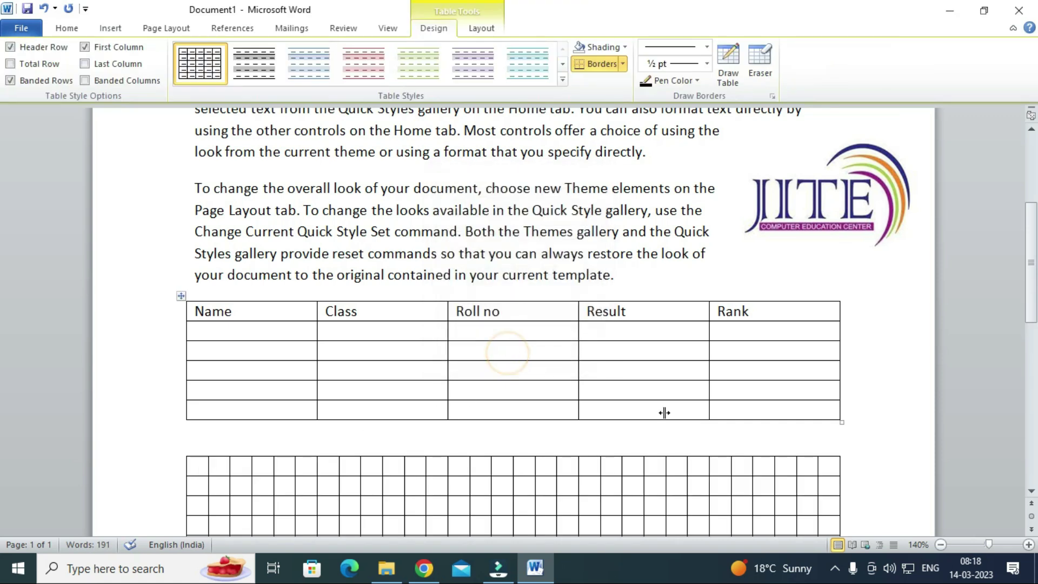
scroll(665, 413, down, 2)
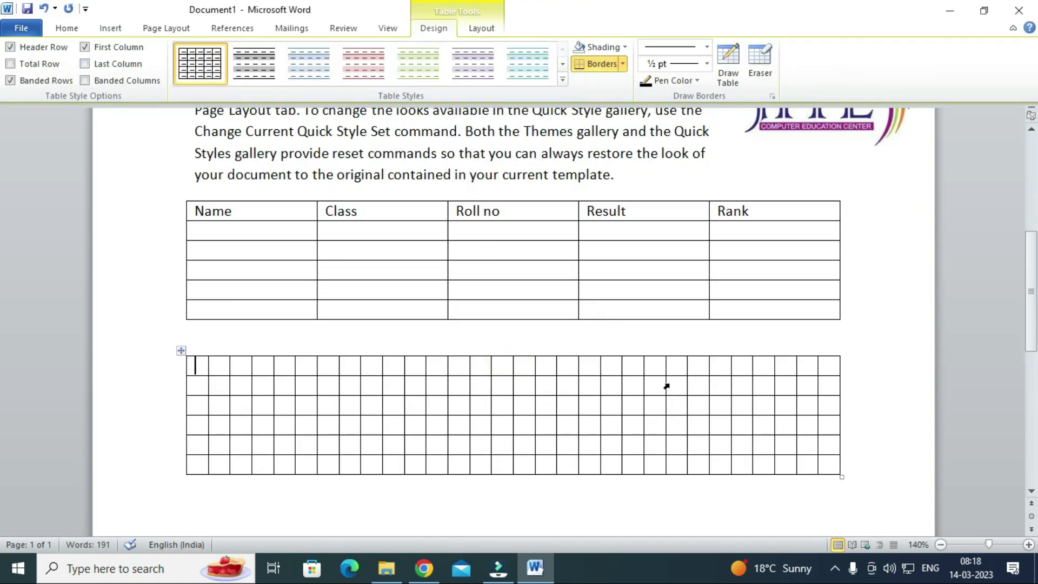
Delete the whole 30-column table
click(205, 362)
click(471, 29)
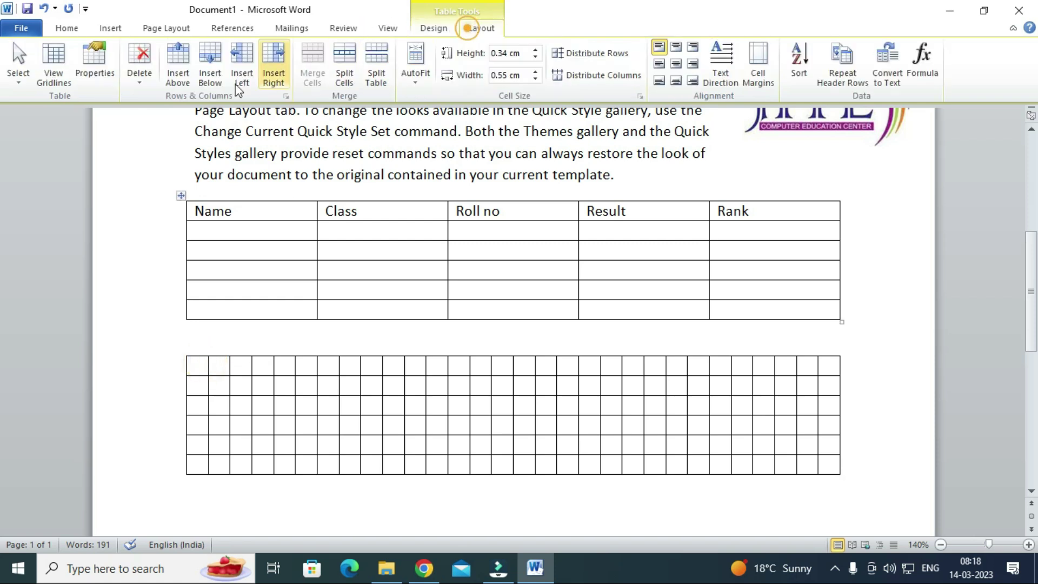
click(131, 81)
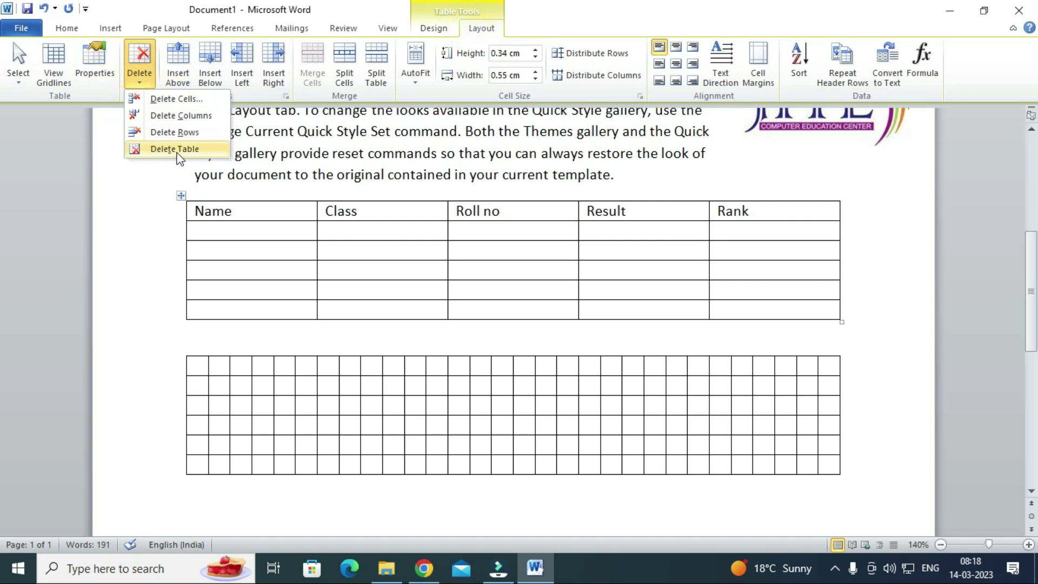
click(176, 151)
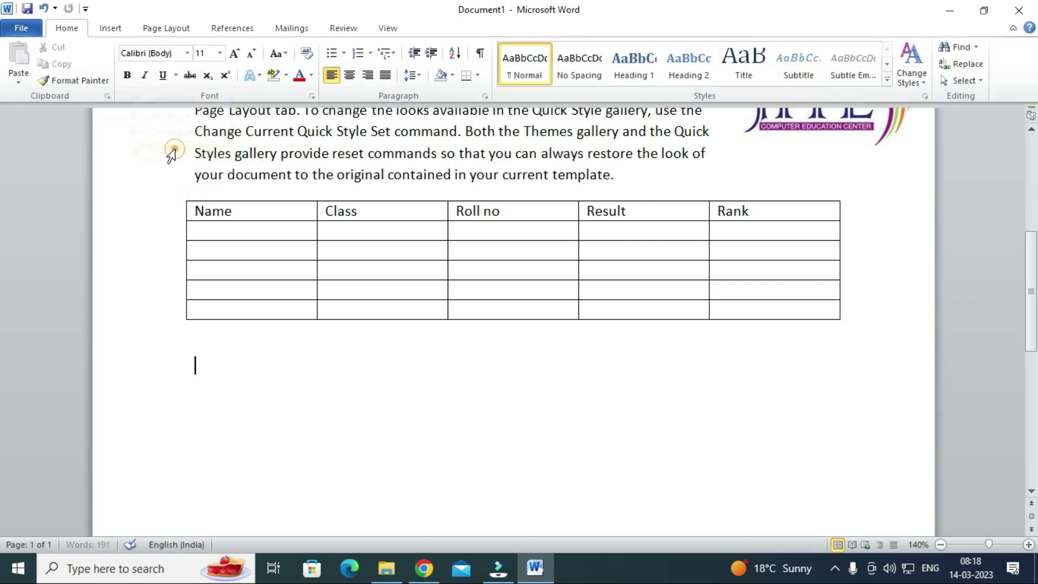
Use Draw Table to draw a wide single-cell table below the Name–Rank table, slightly wider than it
click(111, 28)
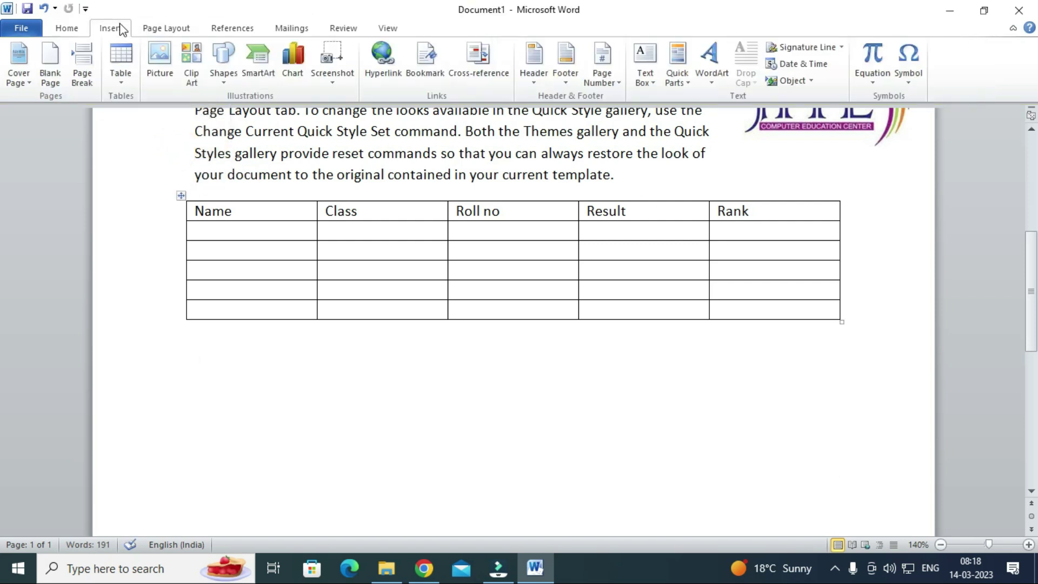
click(135, 79)
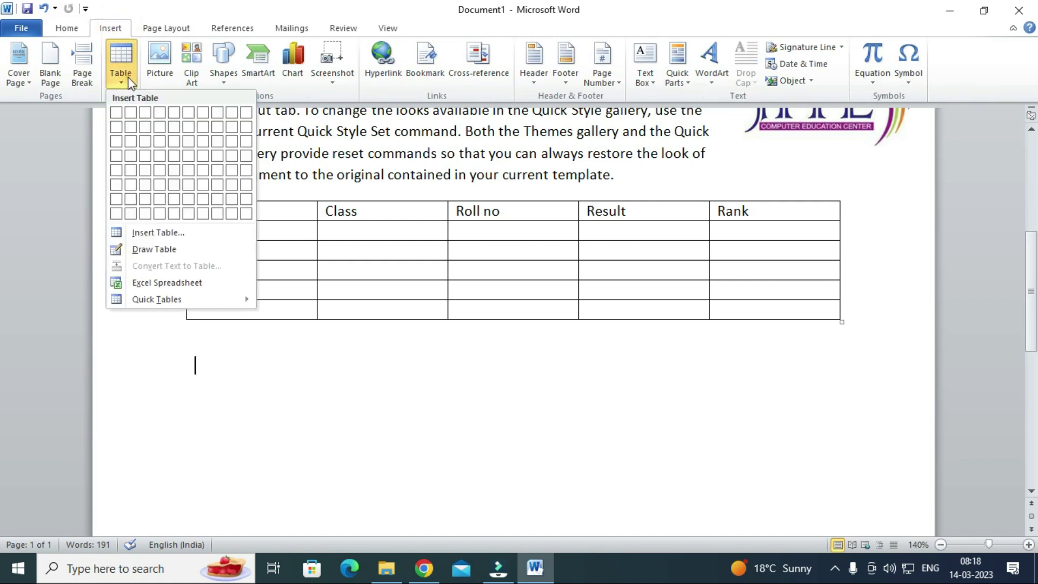
click(153, 250)
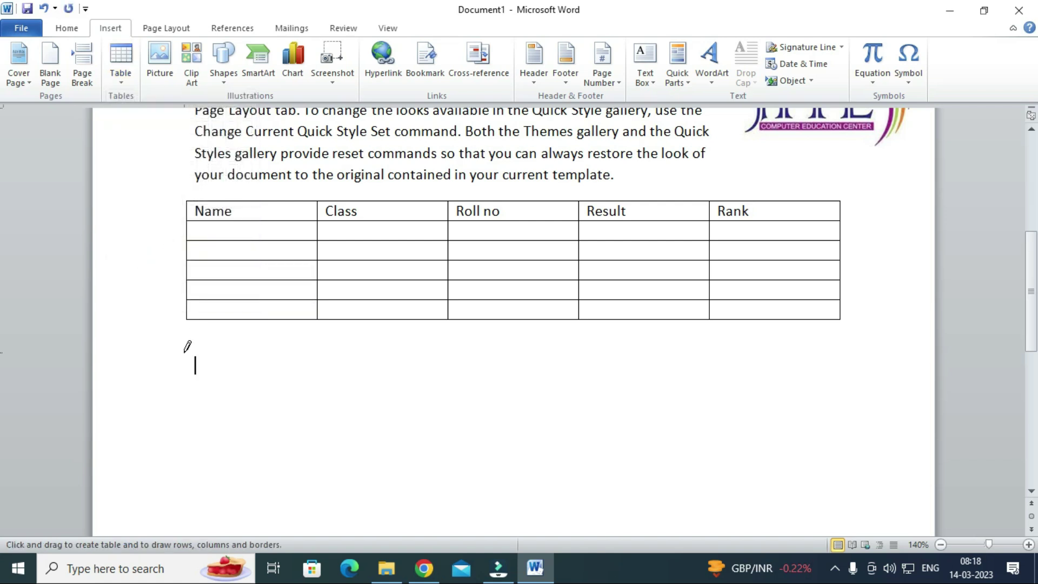
mouse_move(184, 352)
mouse_down()
mouse_move(804, 413)
mouse_move(871, 392)
mouse_move(857, 374)
mouse_up()
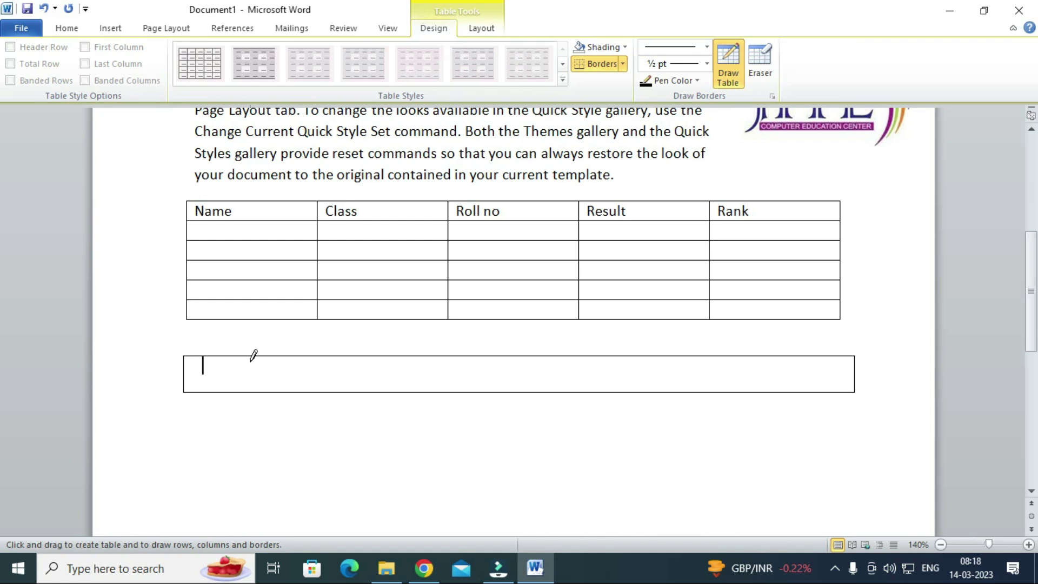
Draw five vertical dividing lines in the drawn table to split it into six columns of uneven width
drag(247, 356, 246, 390)
drag(388, 355, 389, 391)
drag(561, 355, 560, 391)
drag(710, 355, 710, 390)
drag(782, 355, 782, 392)
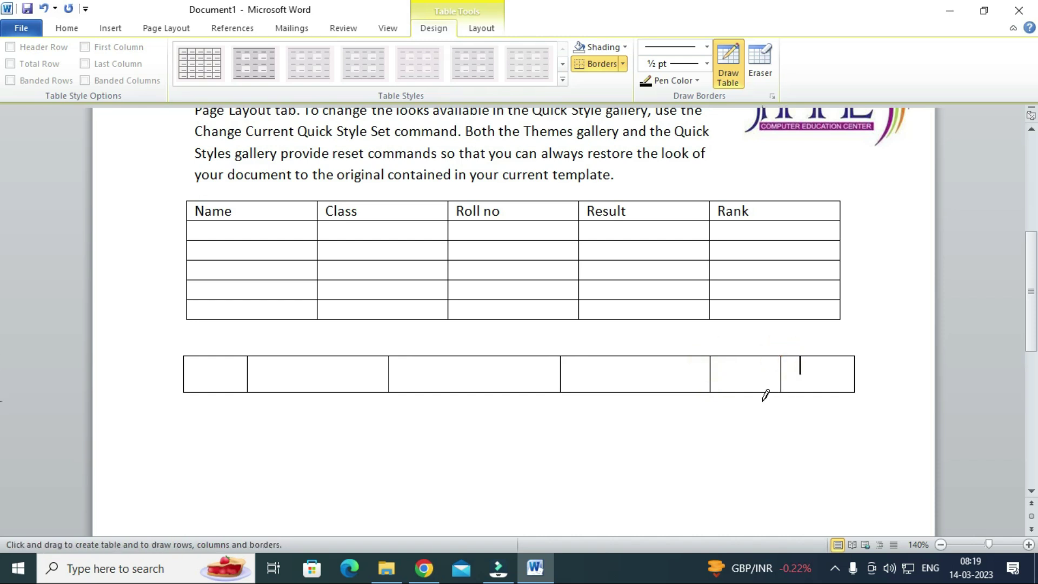
Add empty rows at the end of the drawn table until it has six rows
key(Tab)
key(Tab)
key(Tab)
key(Tab)
key(Tab)
key(Tab)
key(Tab)
key(Tab)
key(Tab)
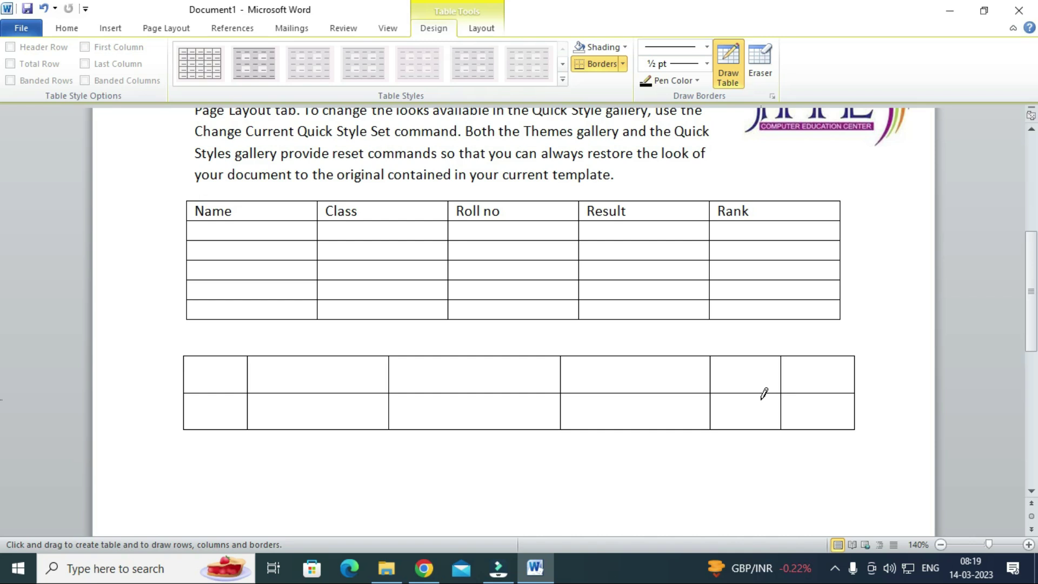
key(Tab)
key(Tab)
key(Tab)
key(Tab)
key(Tab)
key(Tab)
key(Tab)
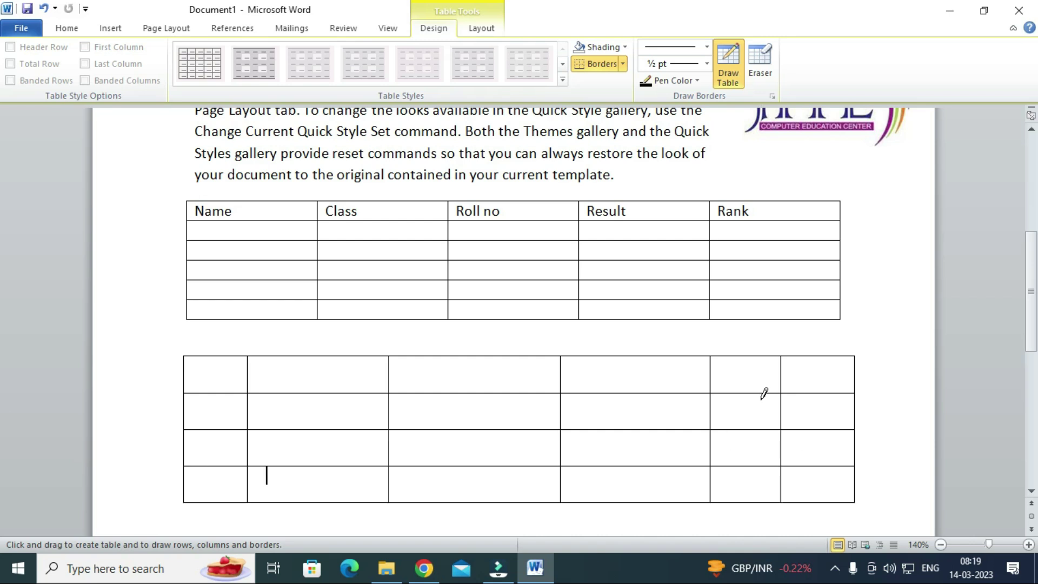
key(Tab)
key(Tab)
key(Tab)
key(Tab)
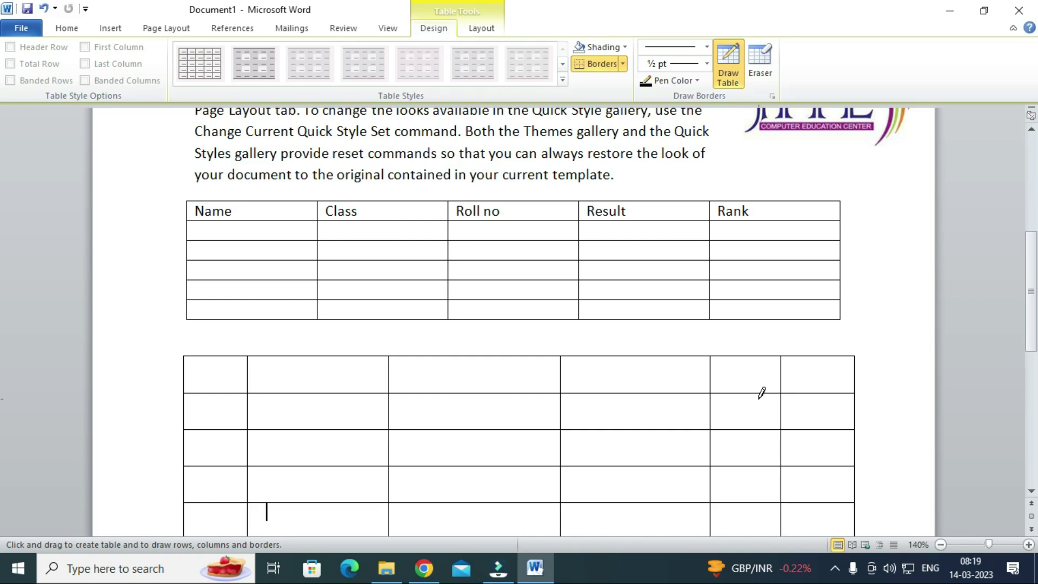
key(Tab)
key(Tab)
key(Tab)
key(Tab)
key(Tab)
key(Tab)
key(Tab)
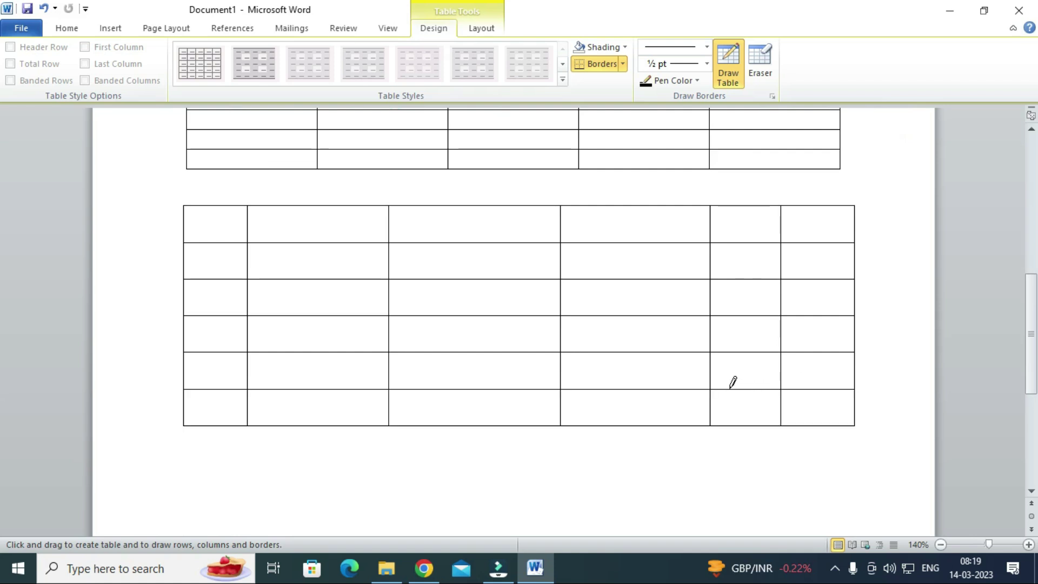
Delete the whole hand-drawn table
click(480, 34)
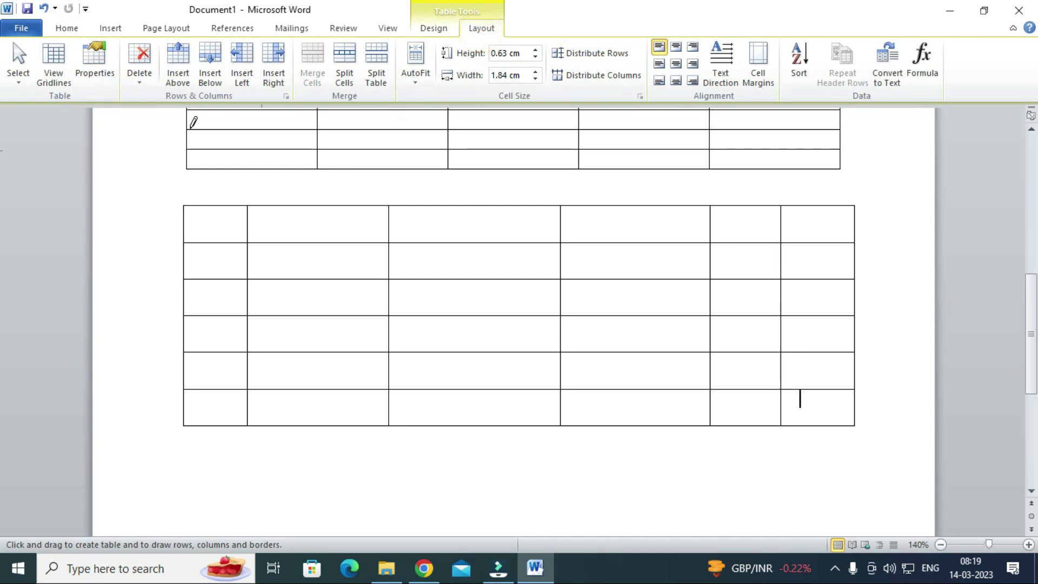
click(139, 69)
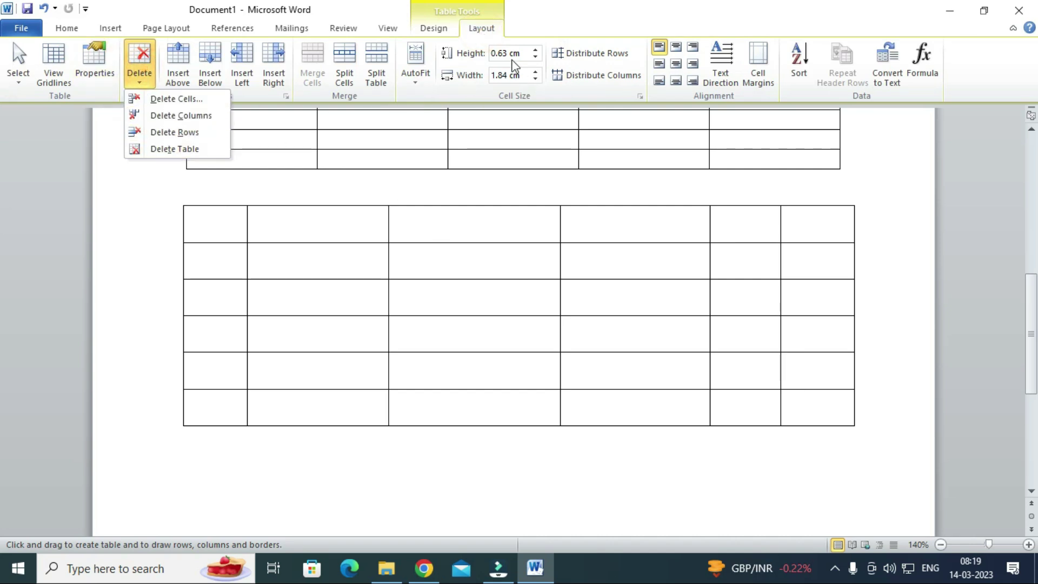
click(178, 150)
scroll(222, 242, up, 3)
scroll(295, 289, up, 3)
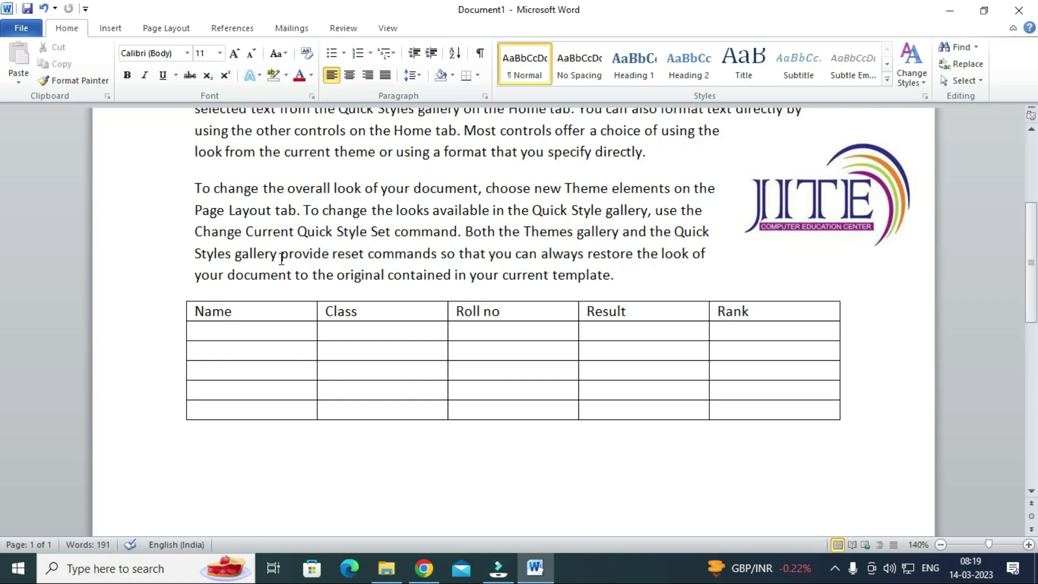
Place the cursor in the Name heading cell and view the options for deleting cells, columns, rows or the table
click(260, 312)
click(482, 30)
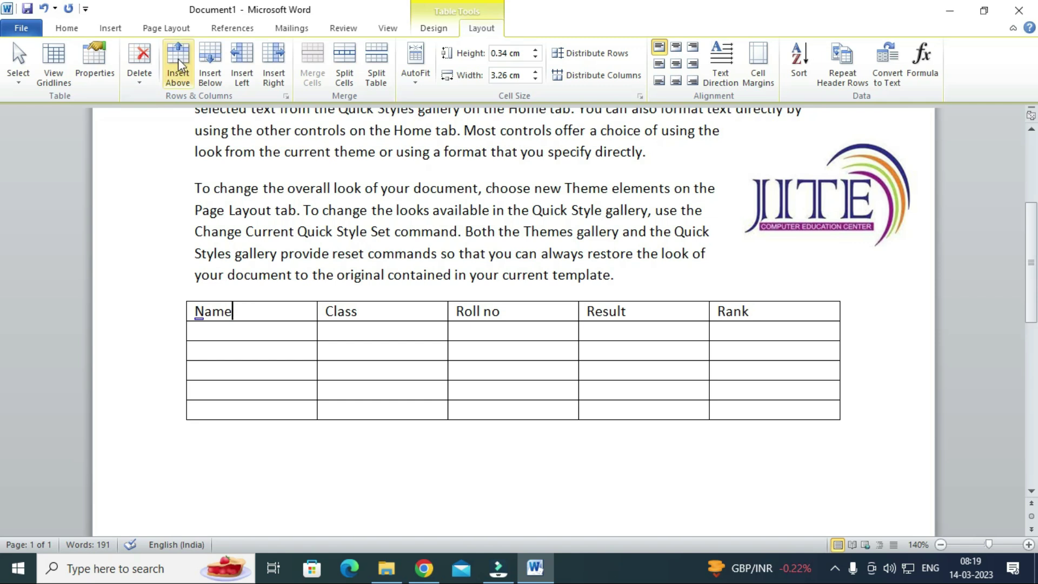
click(140, 81)
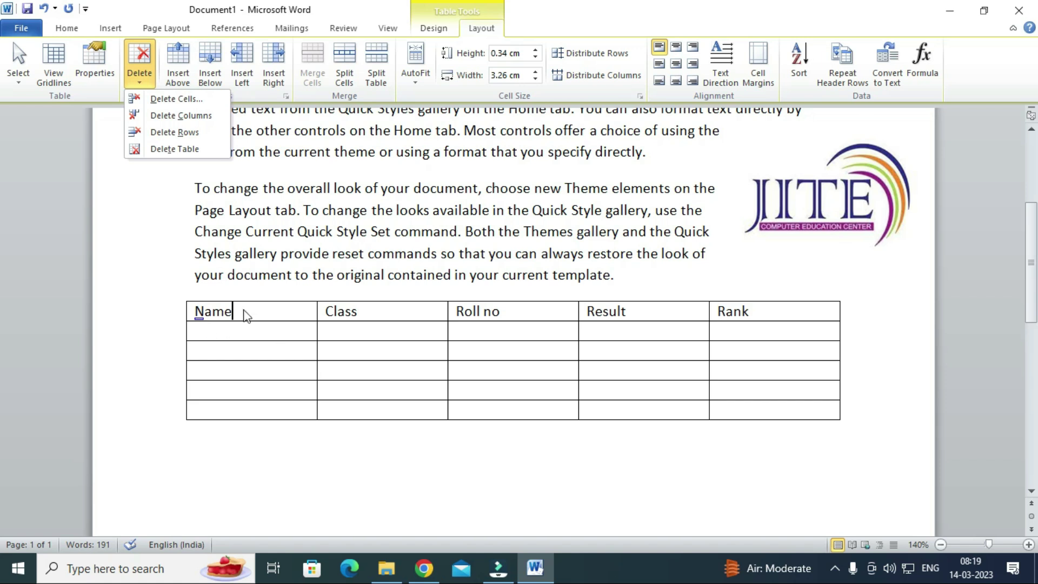
click(295, 312)
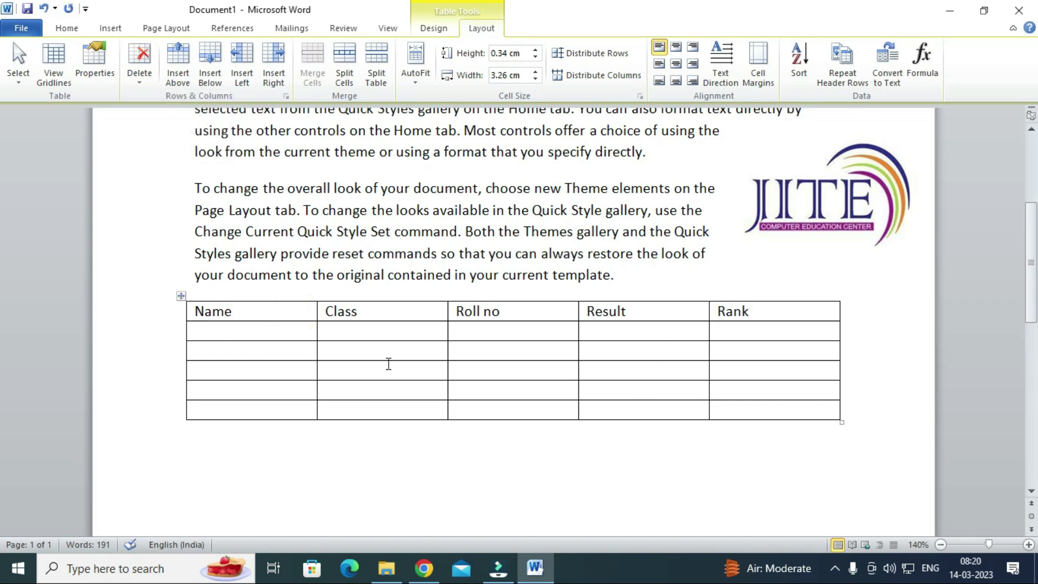
Select and delete the entire Name–Rank table, and undo the deletion
click(181, 295)
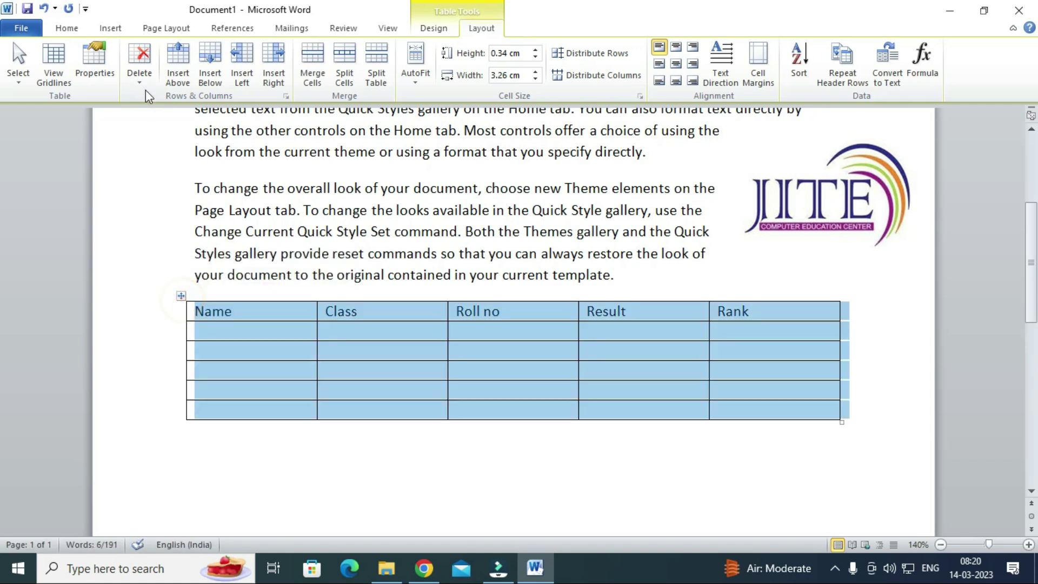
click(139, 76)
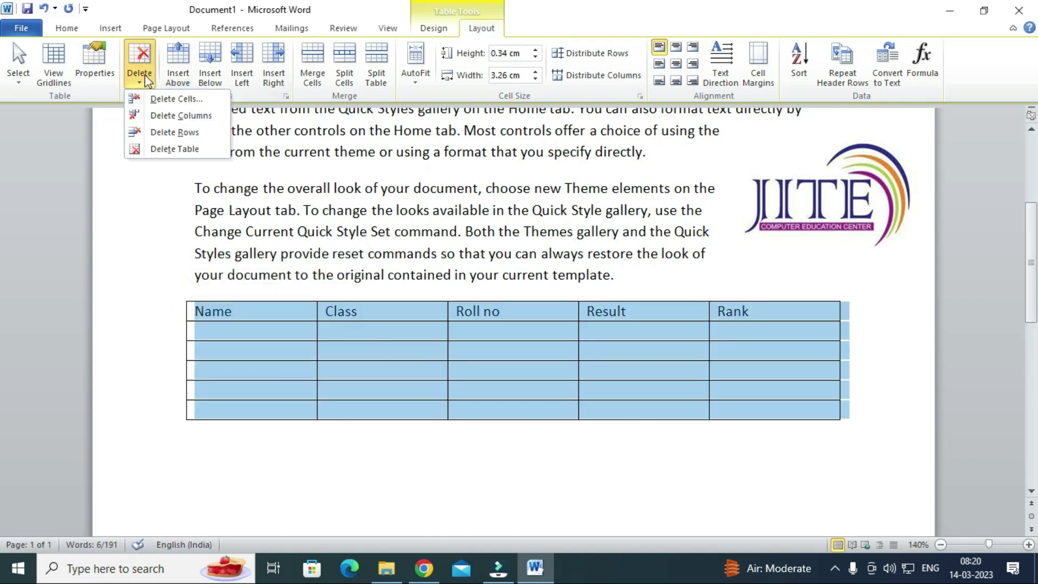
click(190, 152)
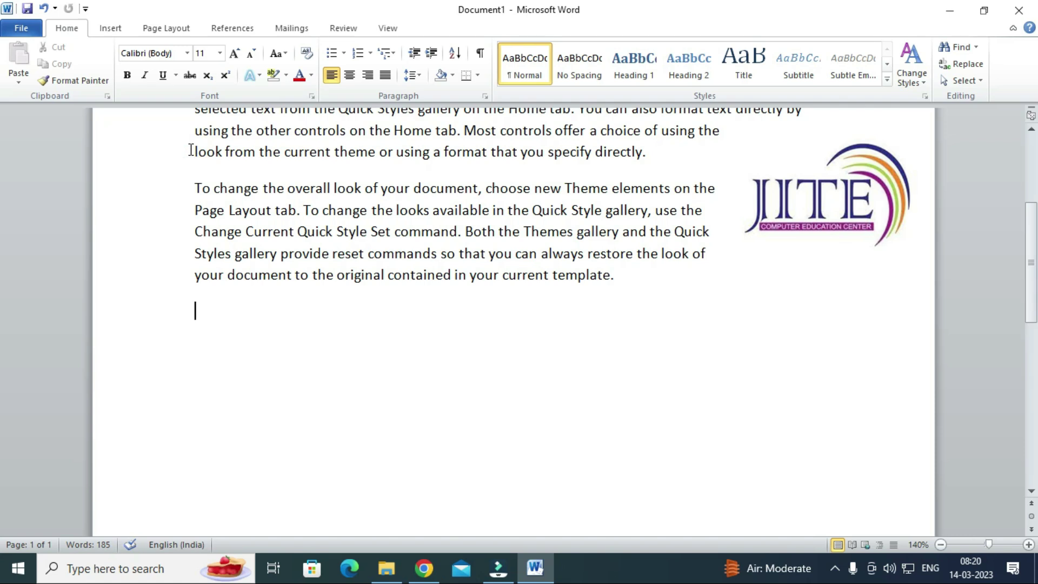
key(ctrl+z)
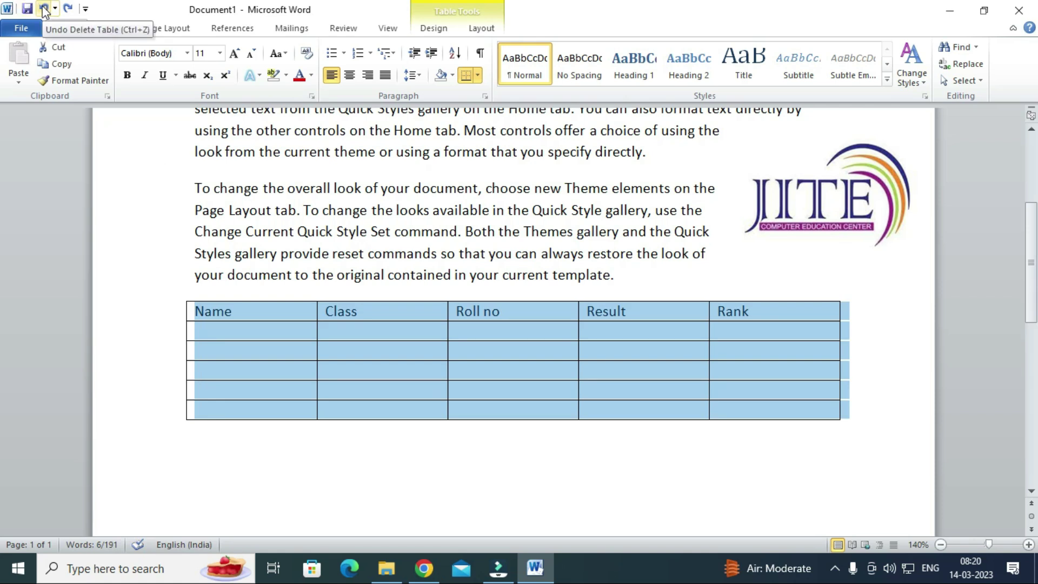
Delete the table's heading row from the Roll no cell and undo the deletion
click(476, 31)
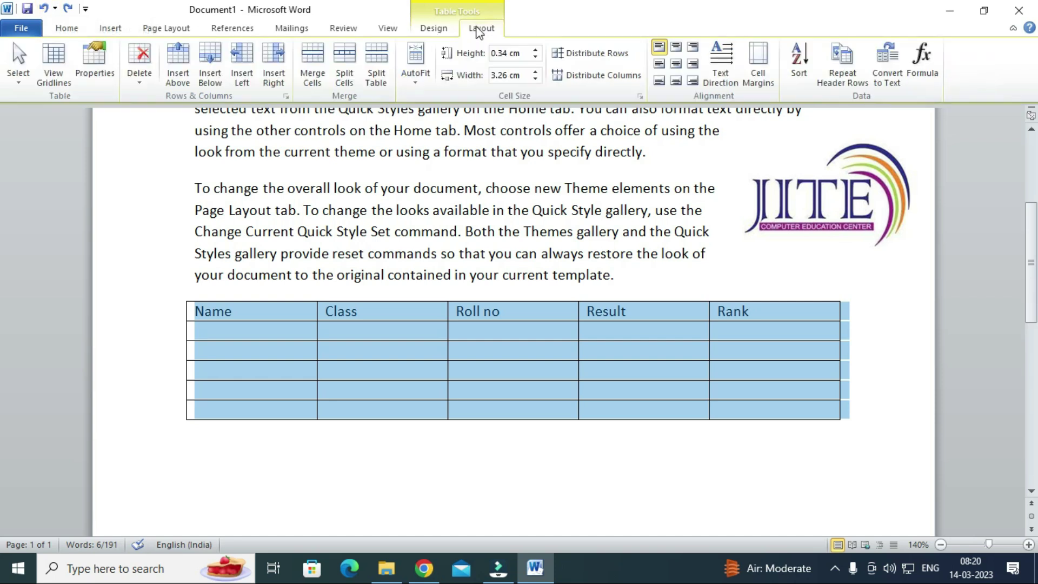
click(135, 81)
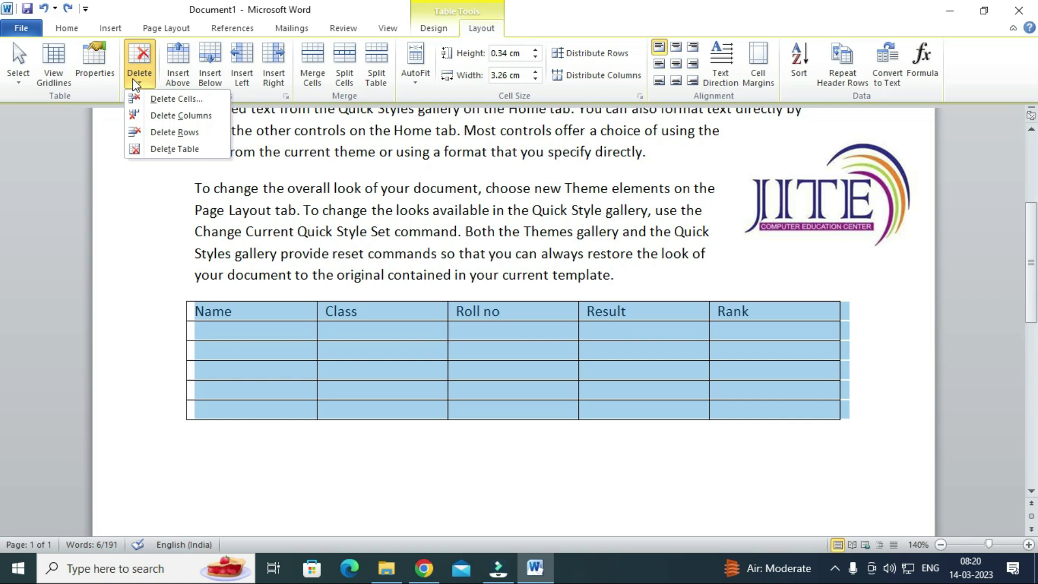
click(240, 313)
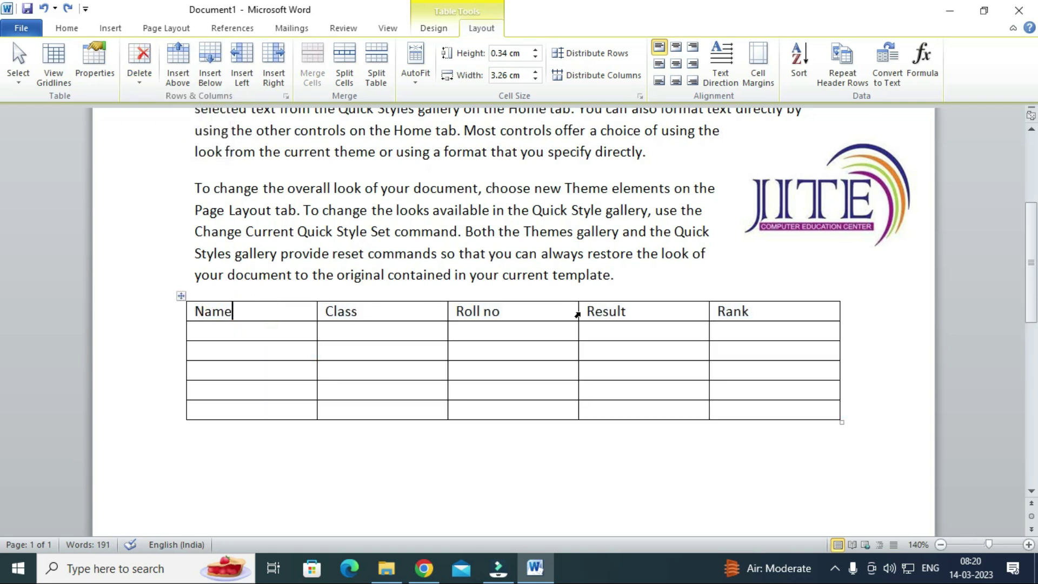
click(396, 315)
click(531, 316)
click(139, 73)
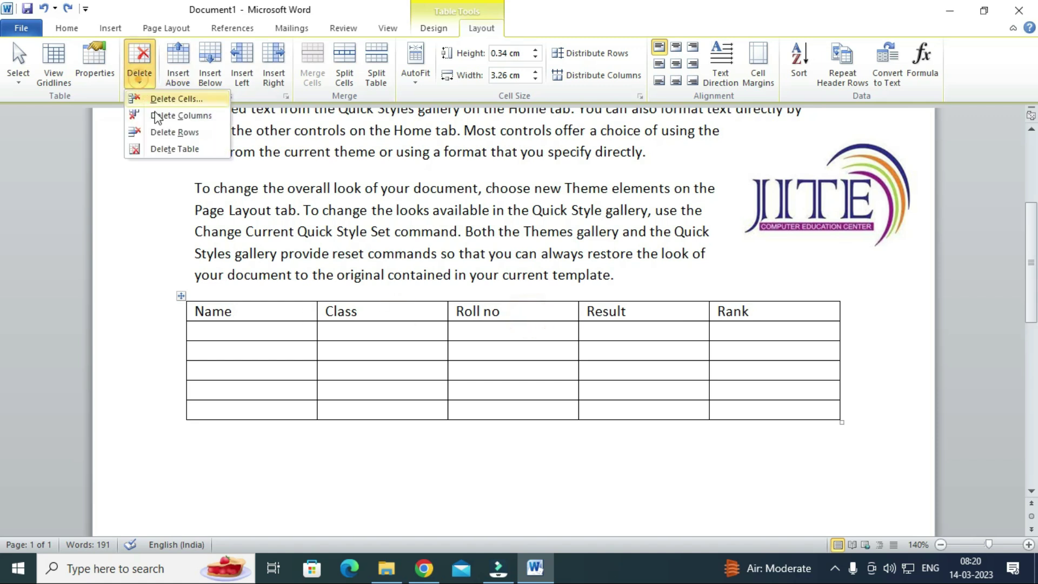
click(185, 134)
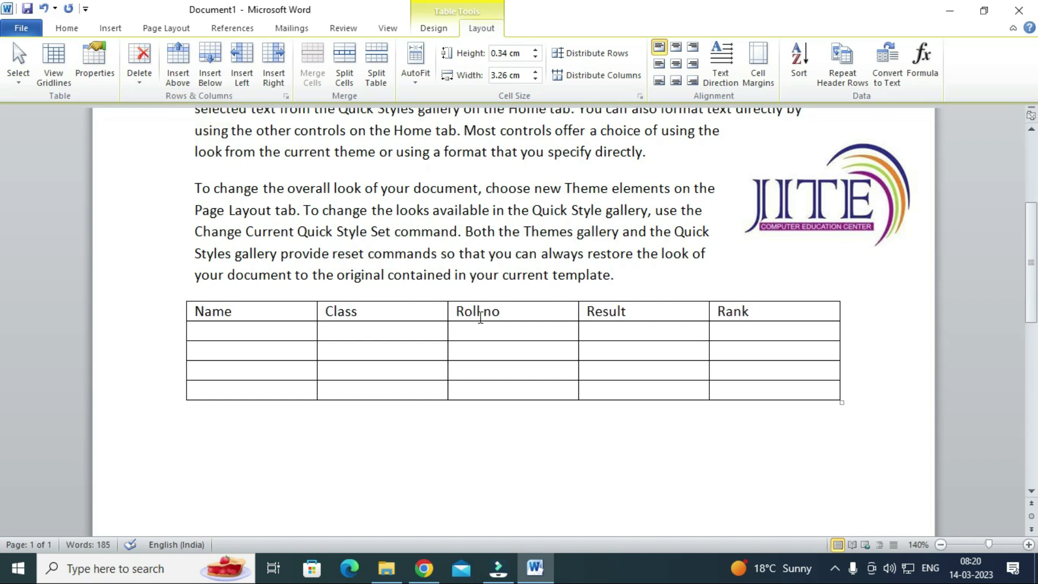
click(485, 312)
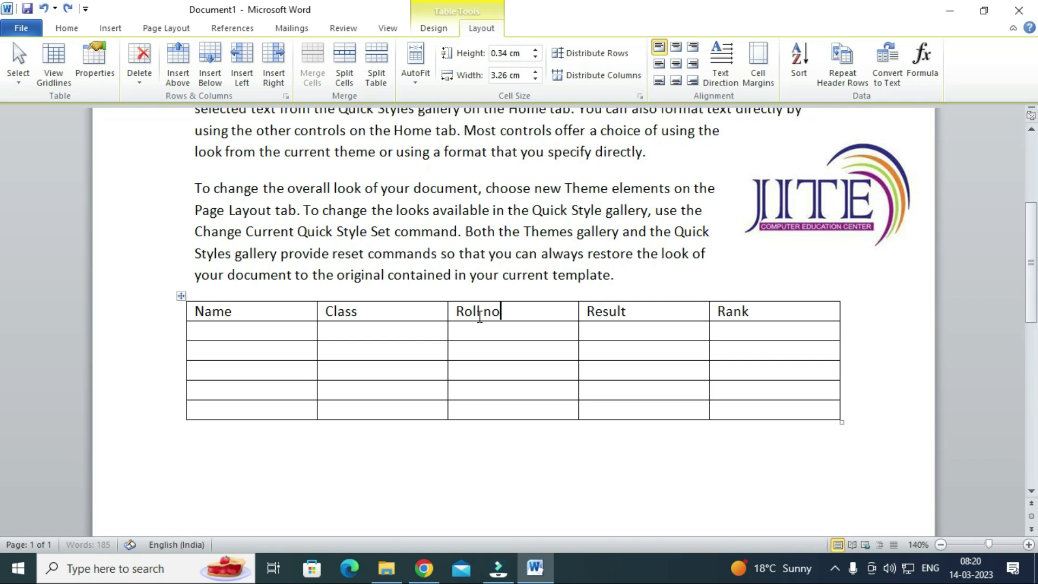
Delete the Rank column from the table
click(144, 85)
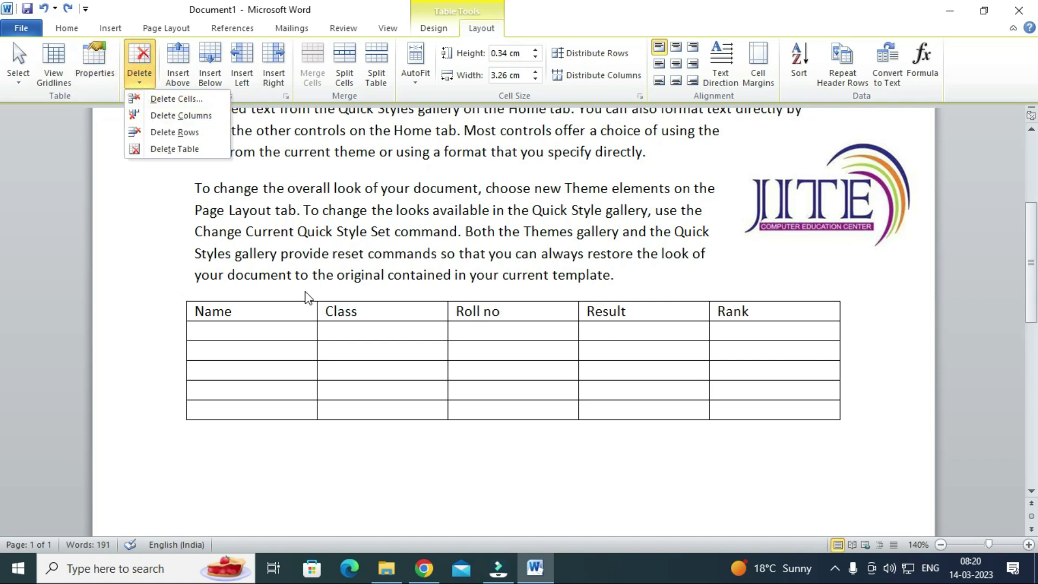
click(278, 306)
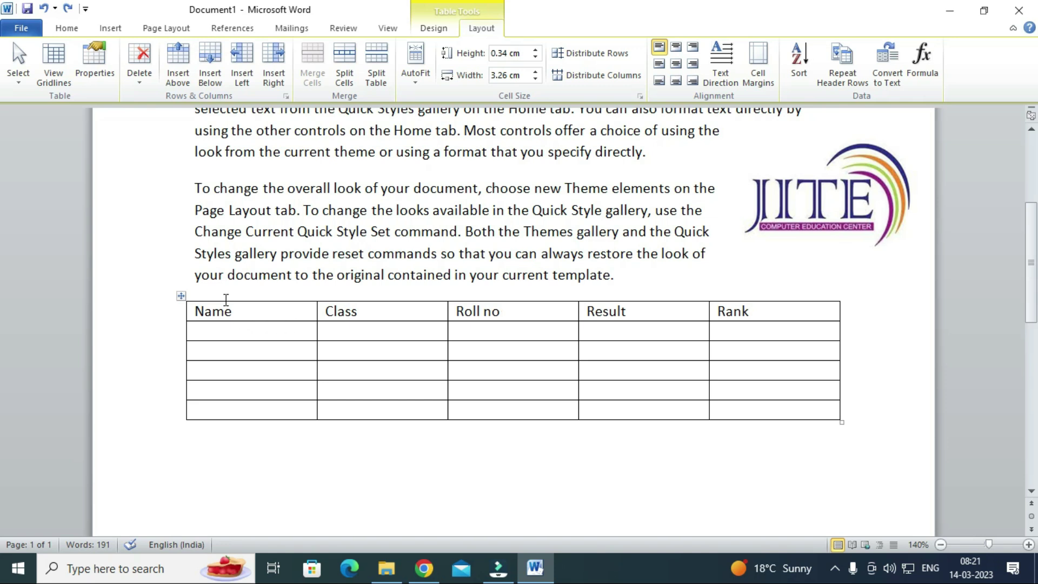
click(754, 312)
click(140, 78)
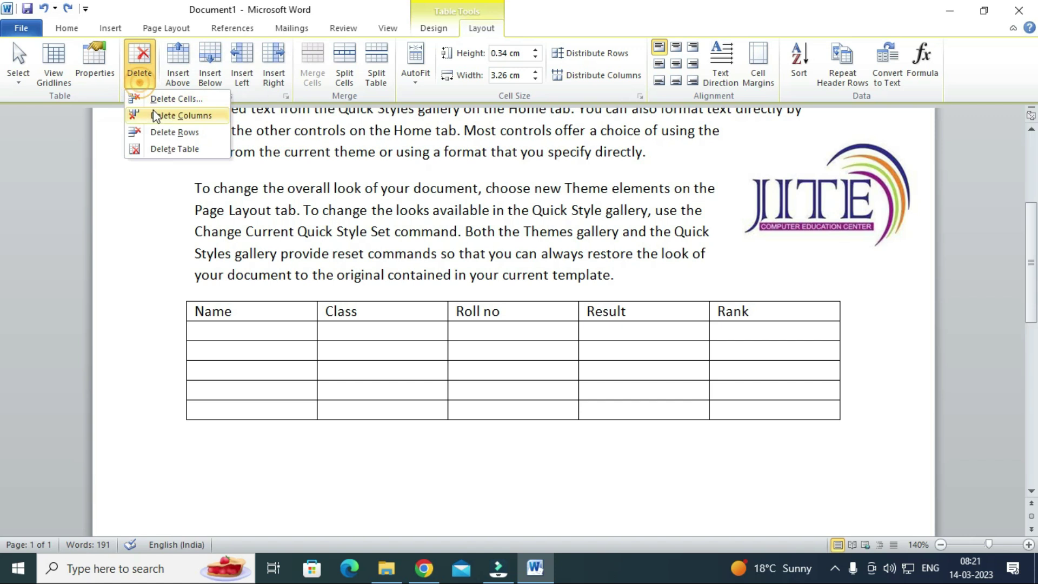
click(196, 119)
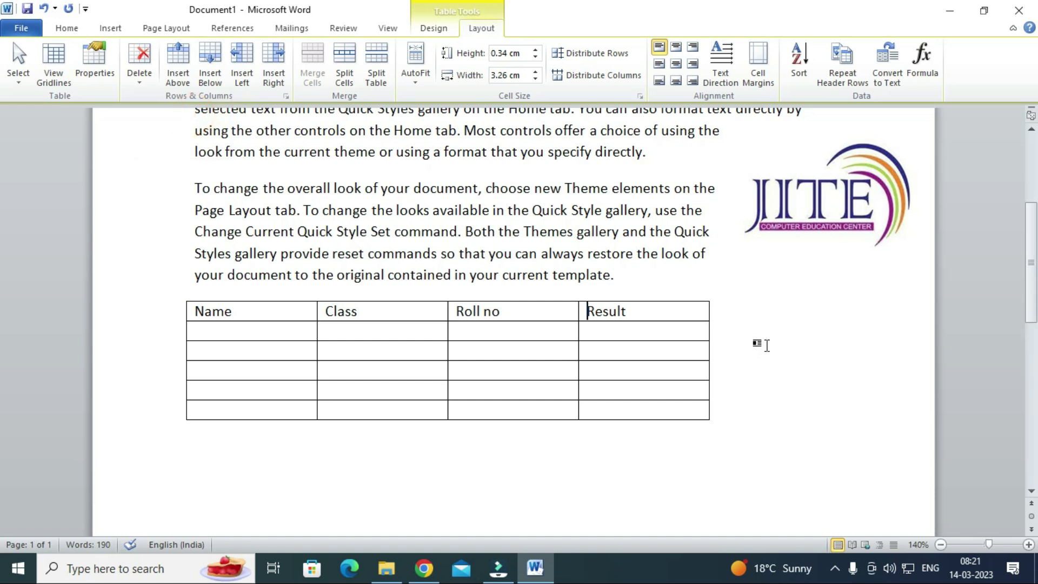
Delete only the Result heading cell, using the Shift cells left option
click(141, 83)
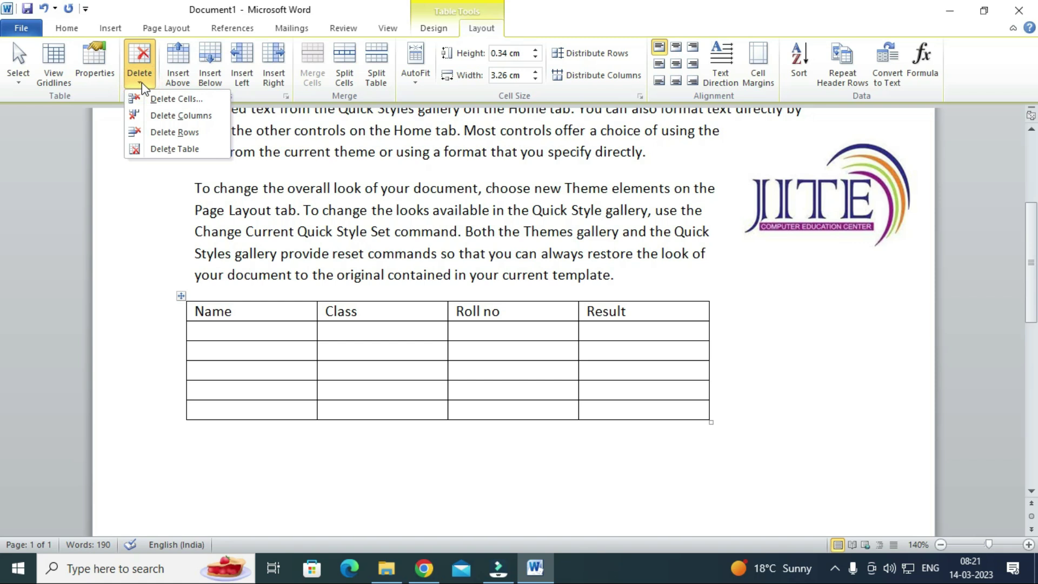
click(658, 308)
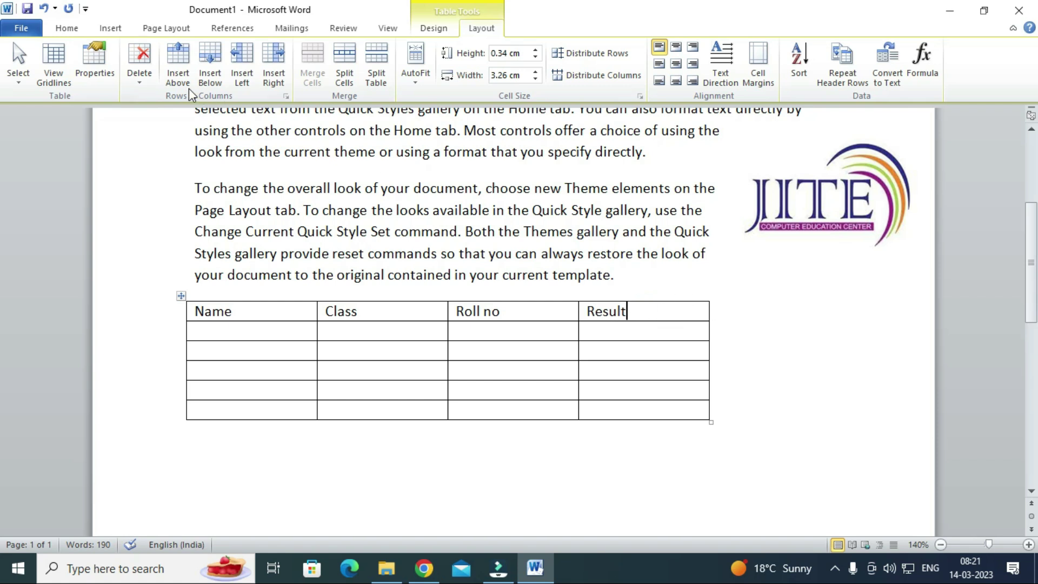
click(139, 70)
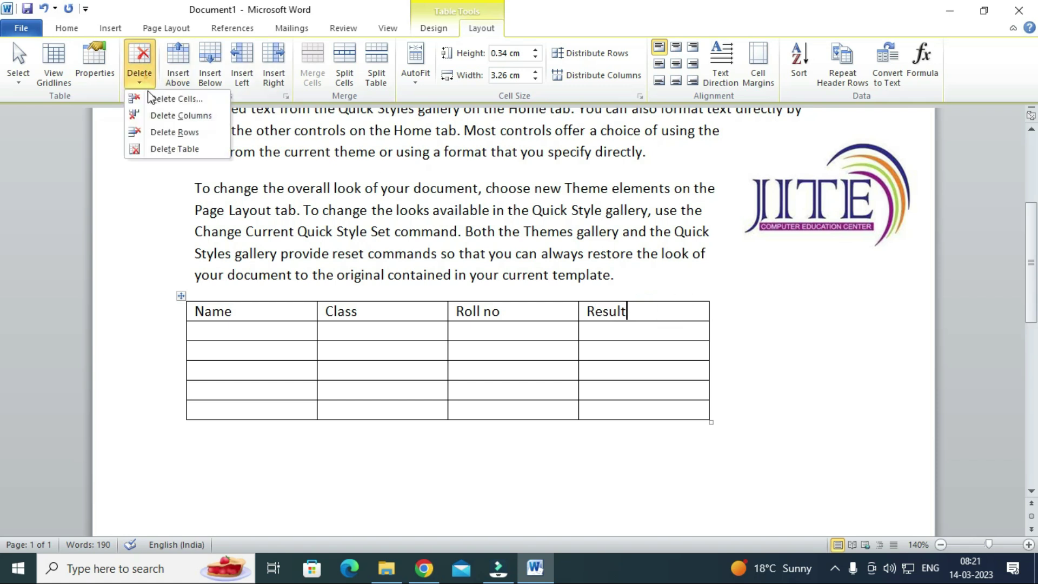
click(190, 103)
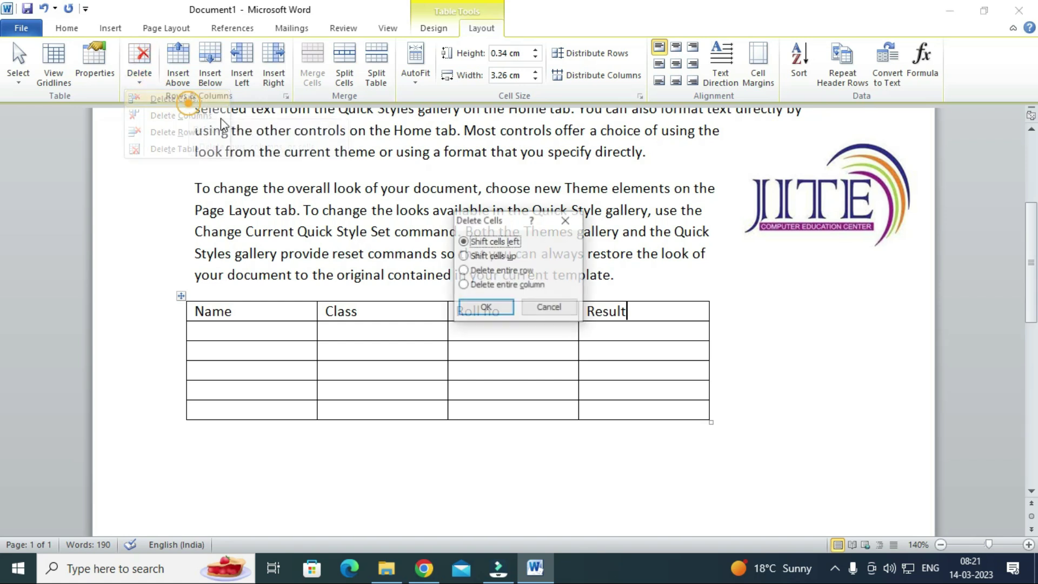
click(478, 312)
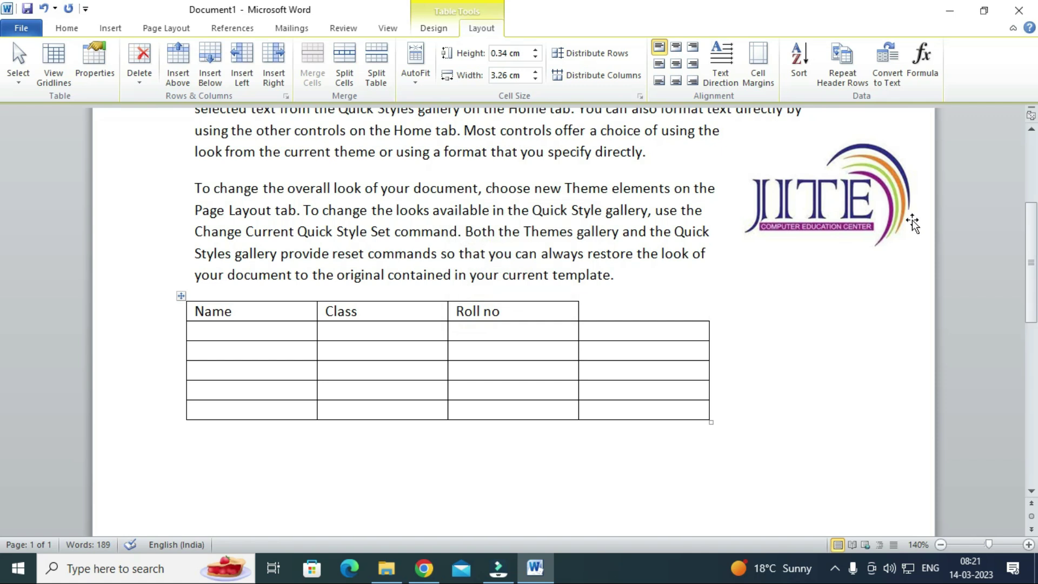
Select the Name column and the row below the headings for comparison, and undo the Result heading cell deletion
click(139, 75)
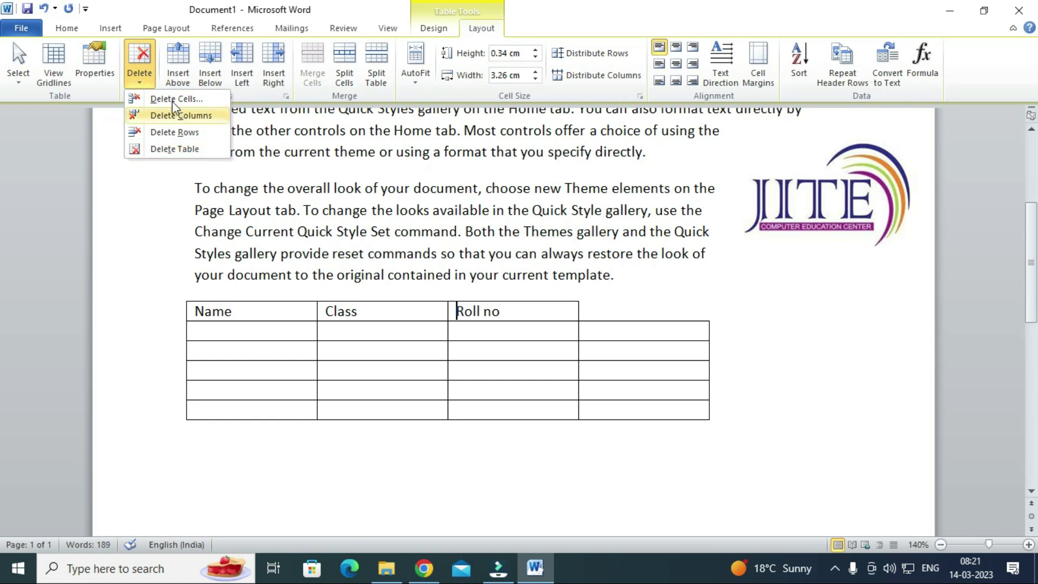
click(307, 332)
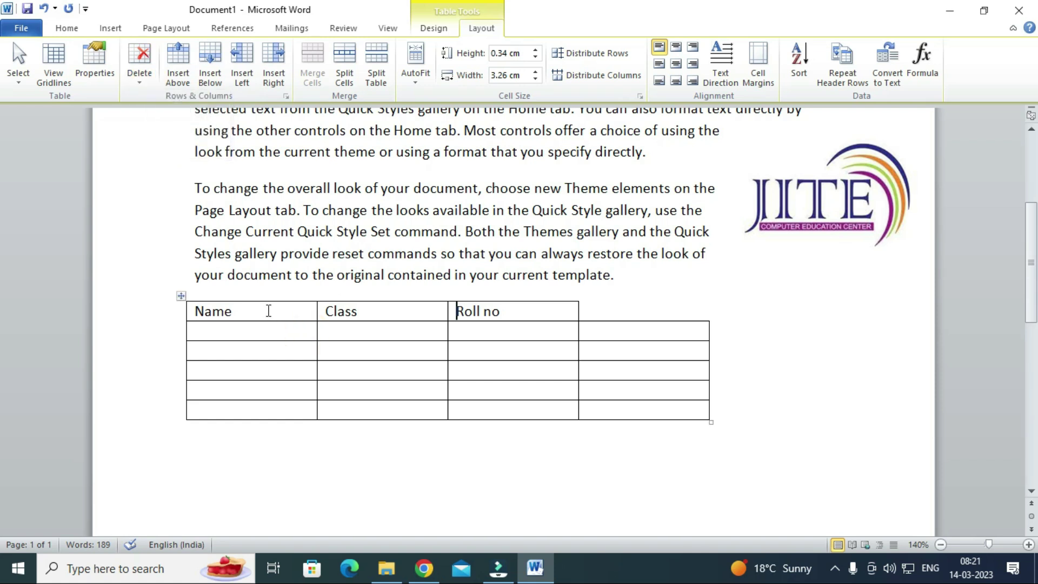
drag(267, 311, 260, 417)
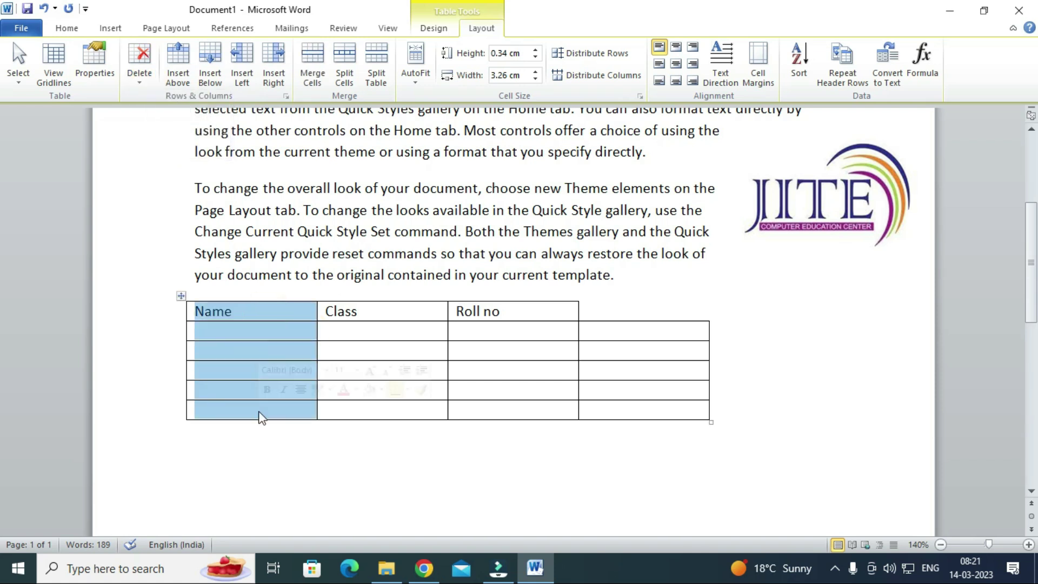
click(219, 331)
drag(219, 330, 589, 325)
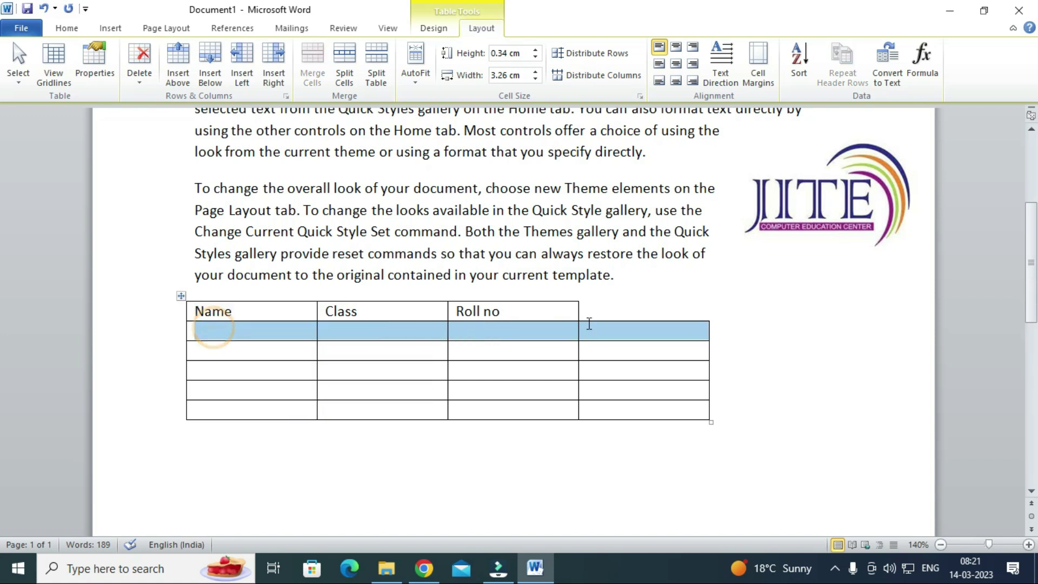
click(635, 330)
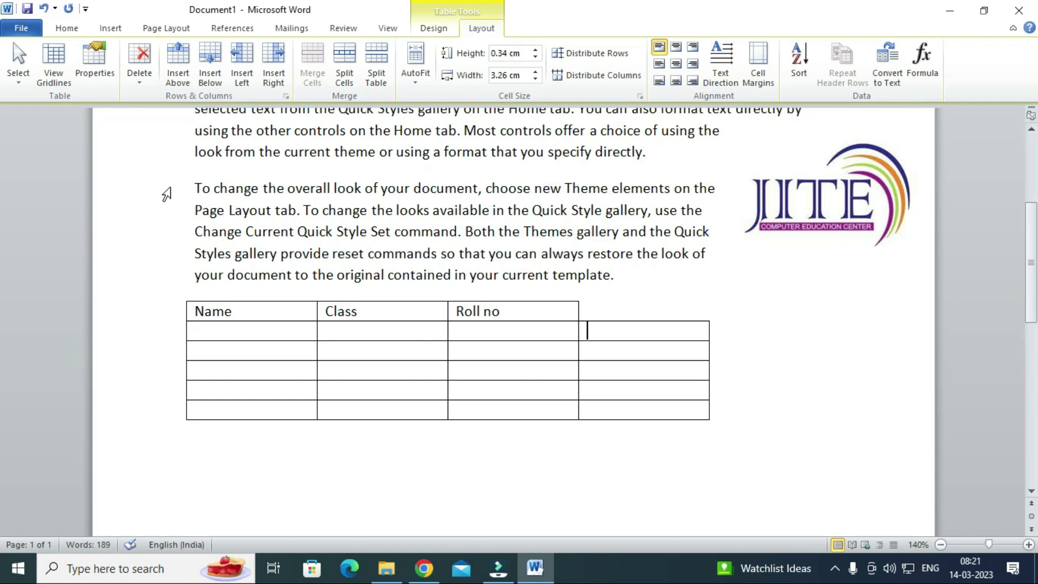
key(ctrl+z)
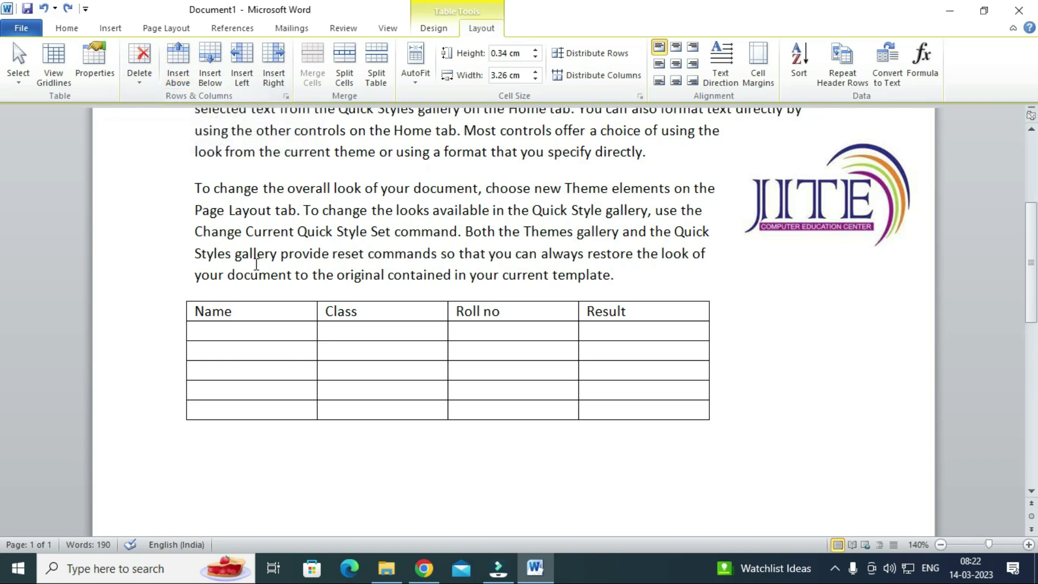
Insert two empty rows above the table's heading row, based on a two-row selection in the Class column
drag(248, 318, 249, 330)
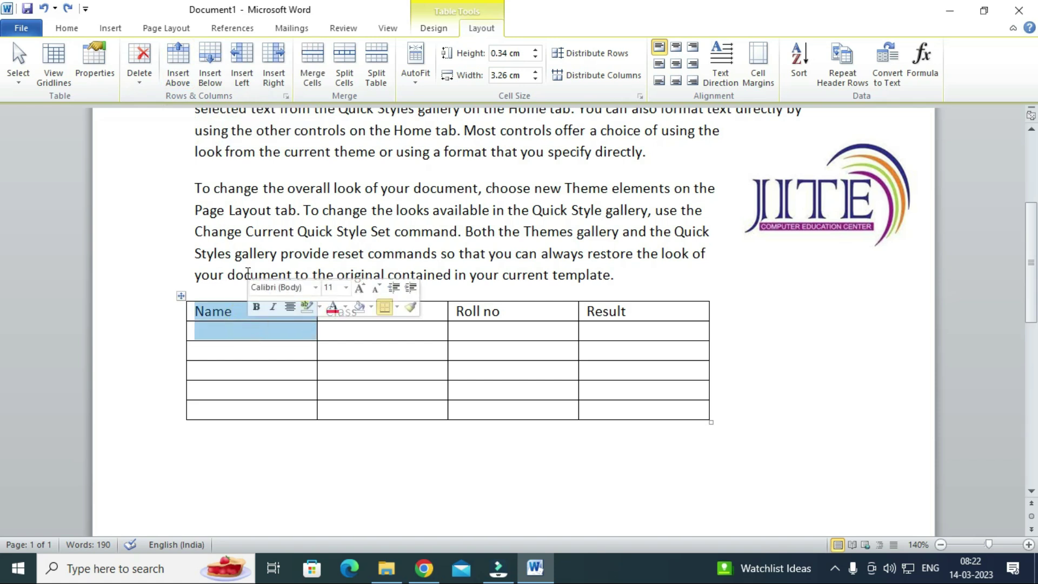
click(243, 330)
drag(379, 311, 386, 333)
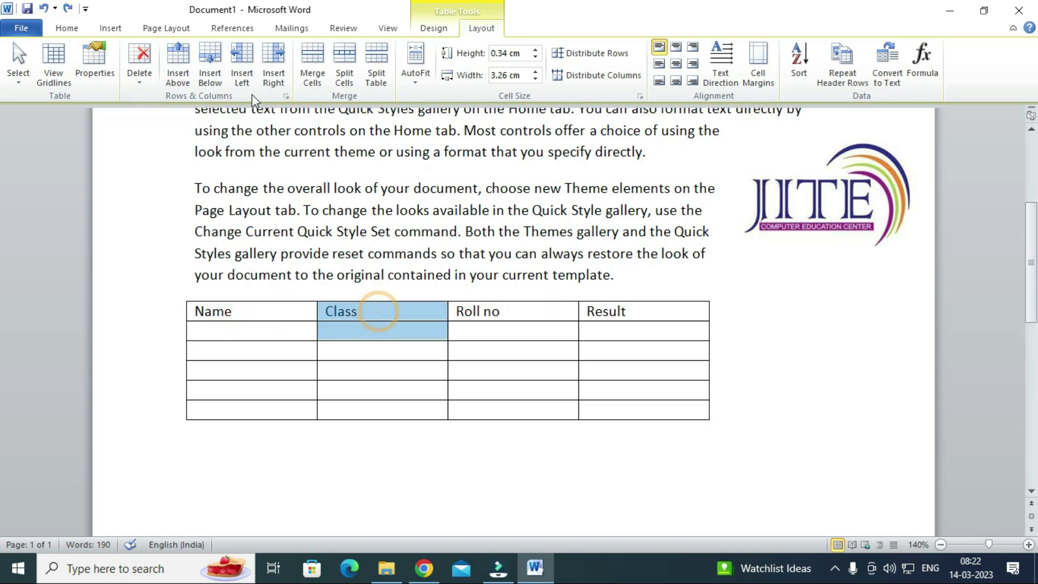
click(178, 54)
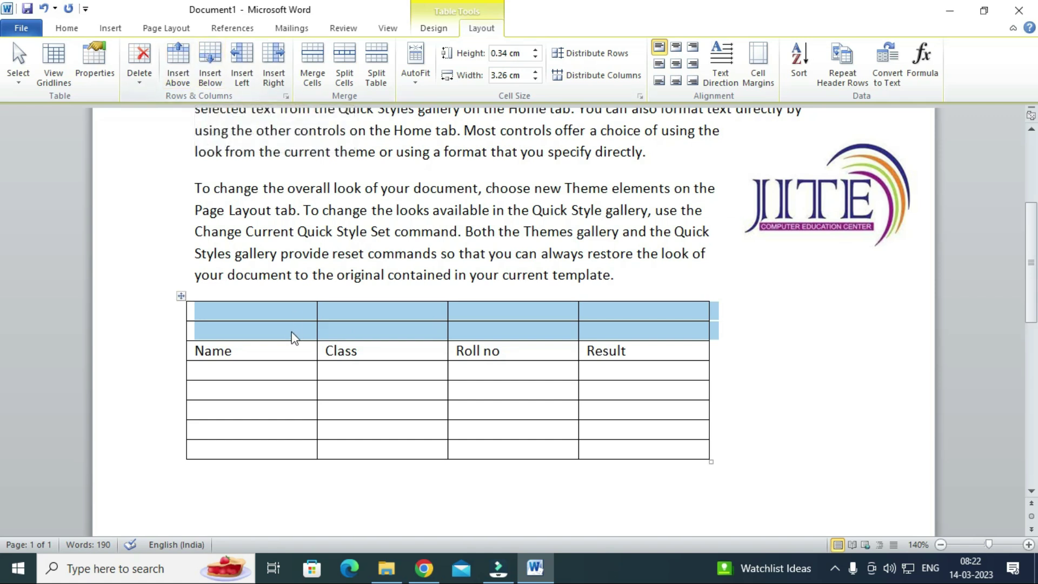
Fill the first row below the headings with a student's first name, class 5th, roll number 1001 and result Pass
click(243, 372)
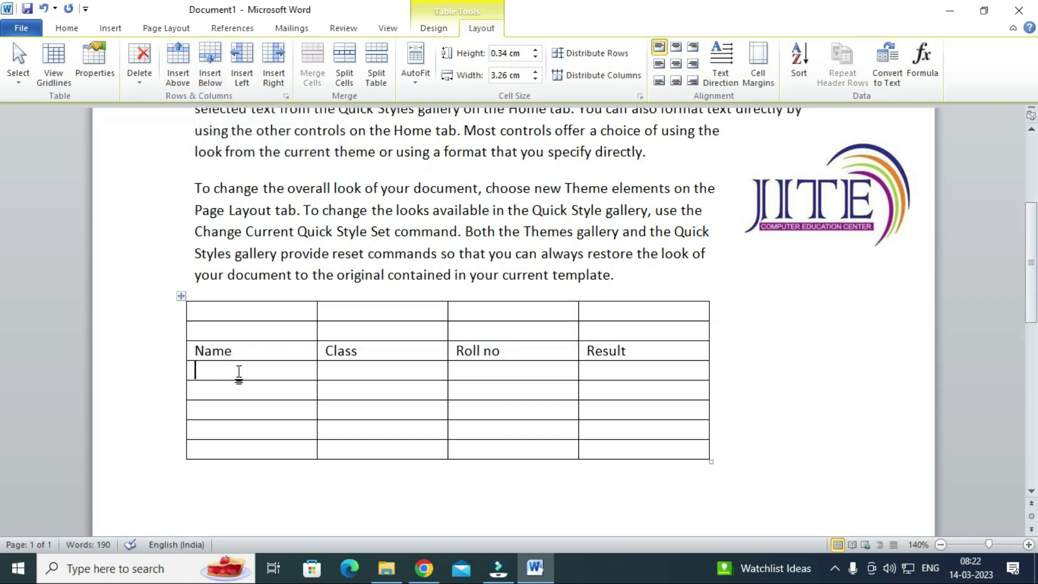
text(name)
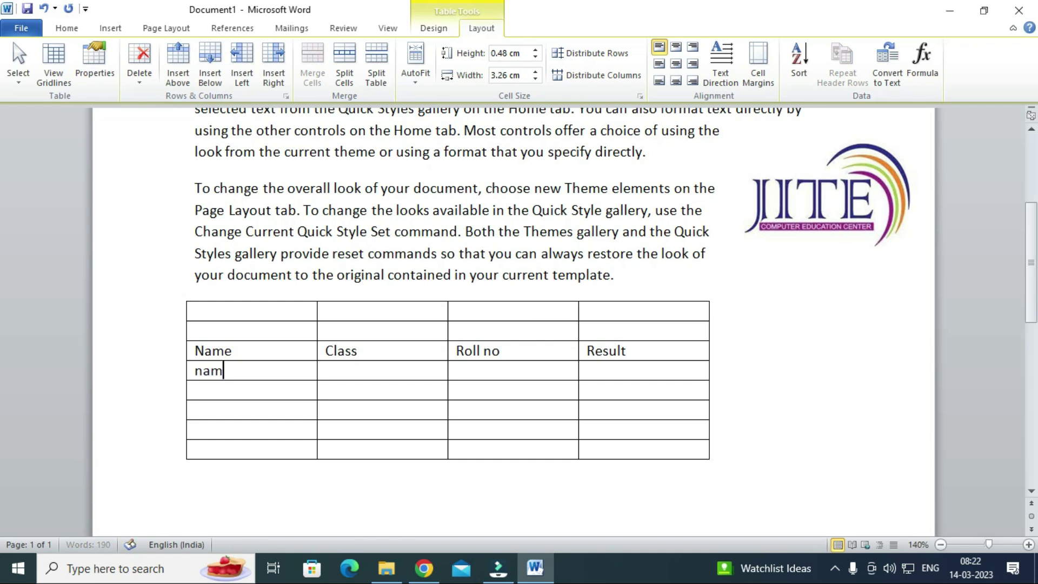
key(BackSpace)
key(BackSpace)
key(BackSpace)
key(BackSpace)
key(BackSpace)
text(suresh)
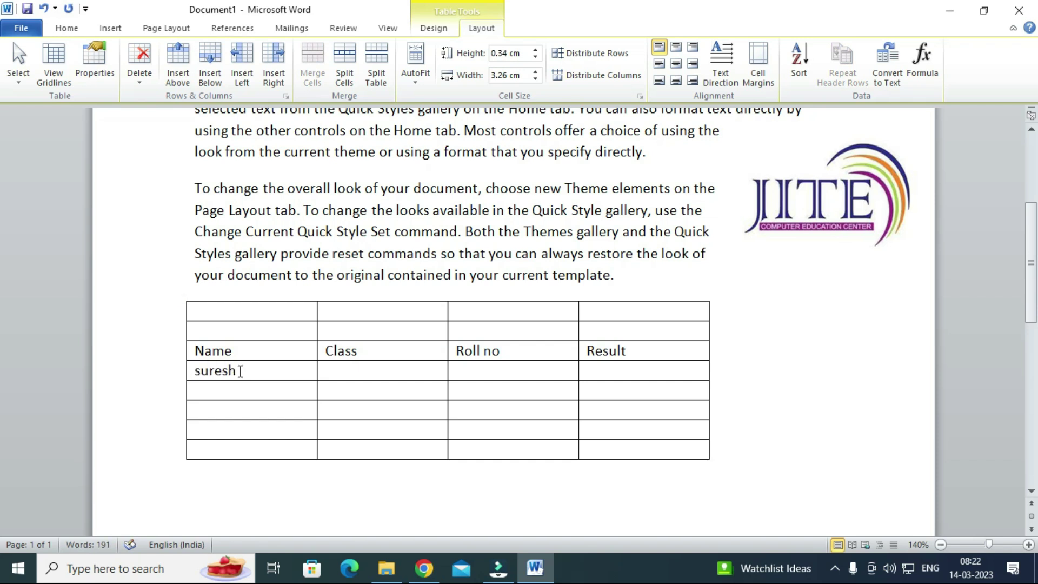
key(Tab)
text(5th)
key(Tab)
text(1001)
key(Tab)
text(pass)
key(Tab)
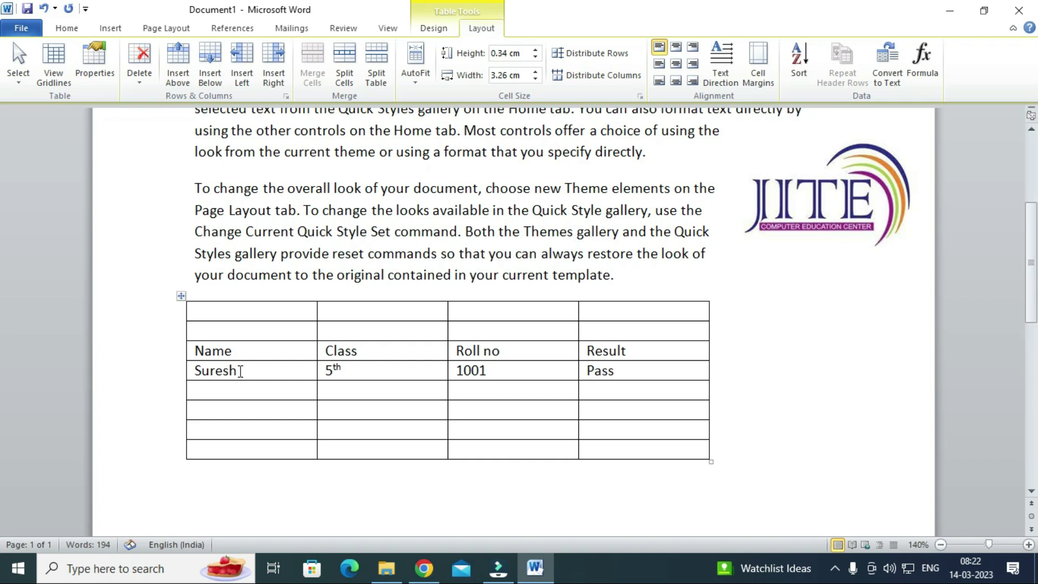
Fill the second record with a student's first name, class 2nd, roll number 2001 and result Pass
text(kamla)
key(BackSpace)
key(BackSpace)
text(al)
click(241, 371)
key(Tab)
text(2n)
key(BackSpace)
text(nd)
key(Tab)
text(2001)
key(Tab)
text(pass)
key(Tab)
Fill the third record with a student's first name, class 3rd, roll number 2005 and result Pass
text(kara)
text(3rd)
key(Tab)
text(2005)
key(Tab)
text(pass)
key(Tab)
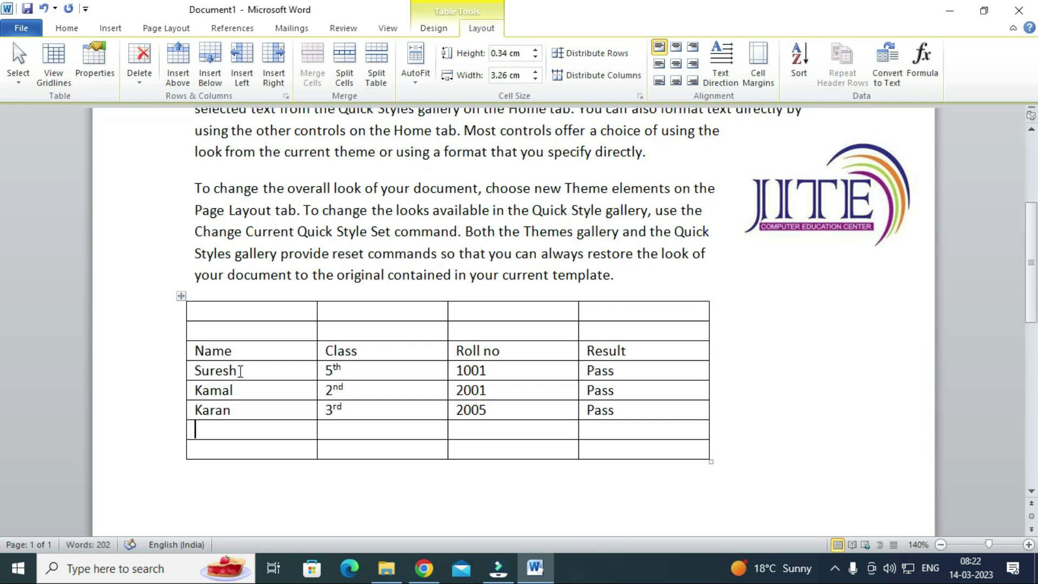
Fill the fourth record with a student's first name, class 2nd, roll number 2002 and result Pass
text(naresg)
key(Tab)
click(242, 430)
key(BackSpace)
text(h)
key(Tab)
text(2nd)
key(Tab)
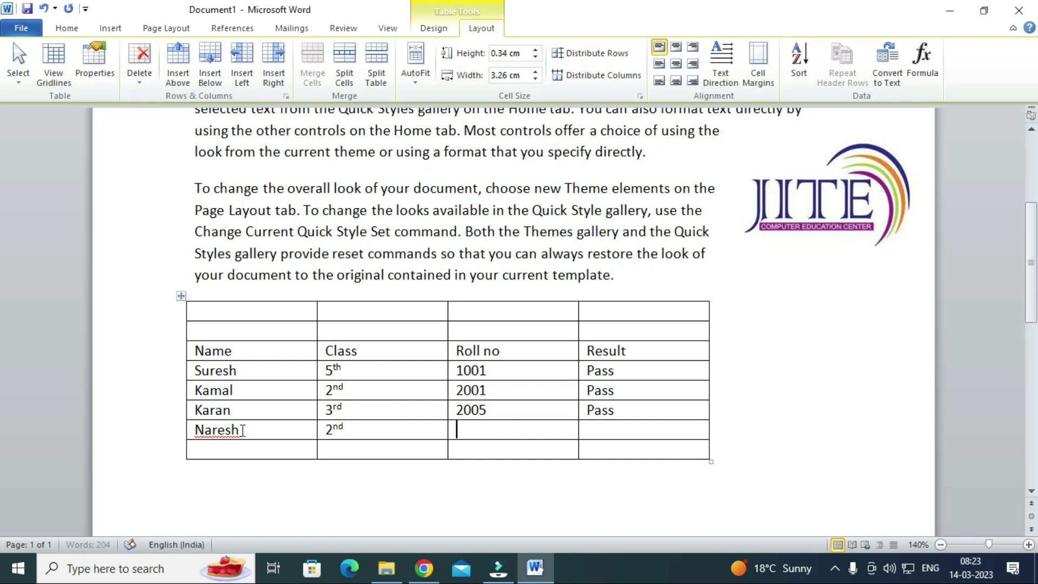
text(2002)
key(Tab)
text(o)
key(BackSpace)
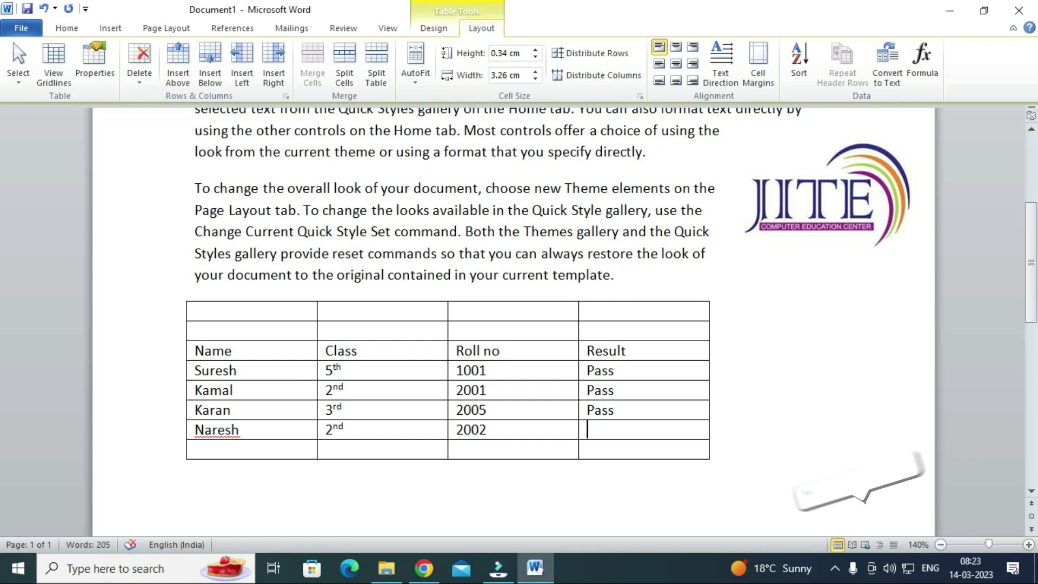
text(pass)
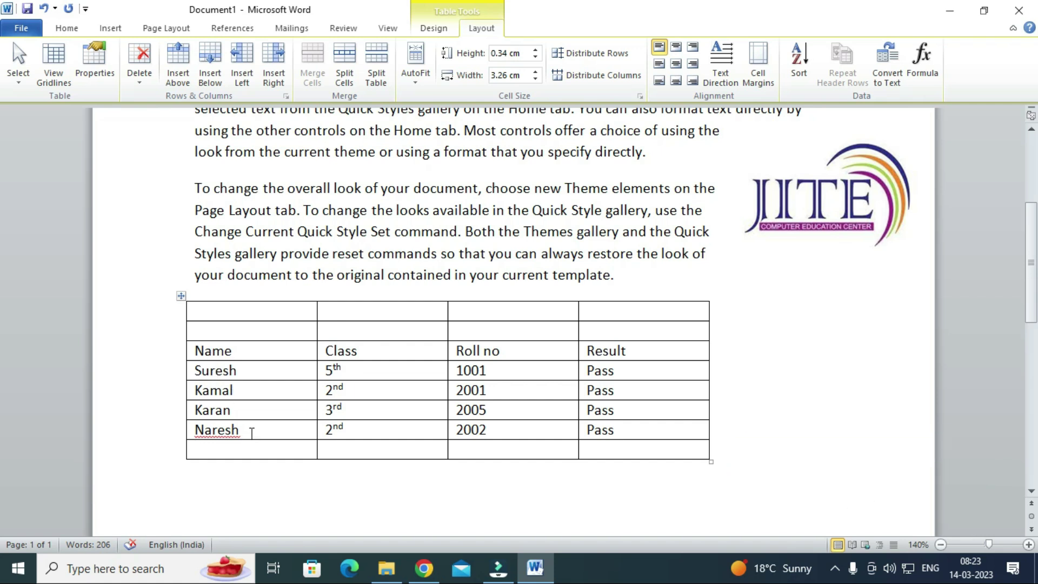
Insert one empty row below and one empty row above the third record, the class 3rd row
click(253, 411)
click(207, 56)
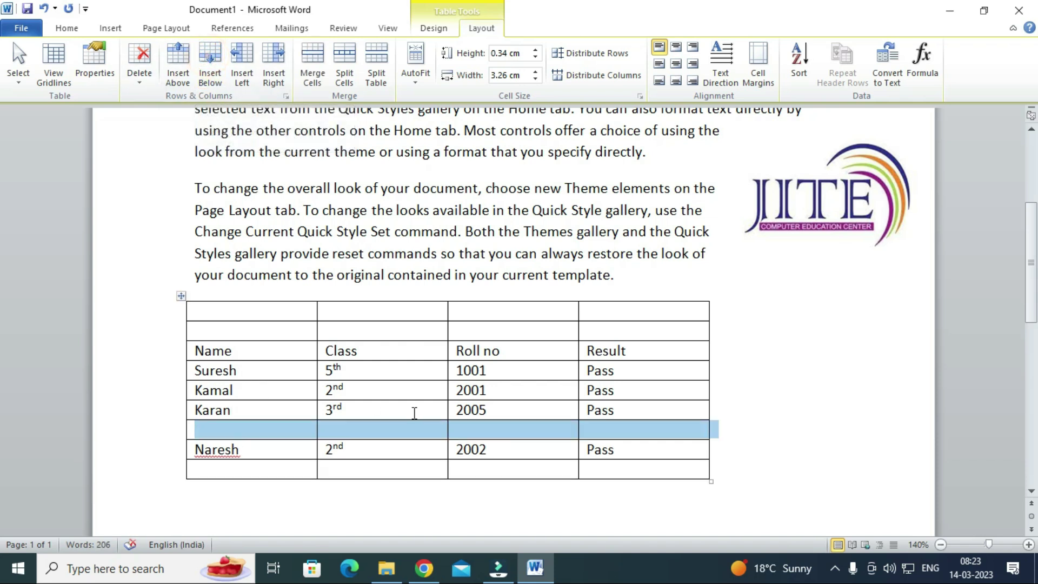
click(245, 413)
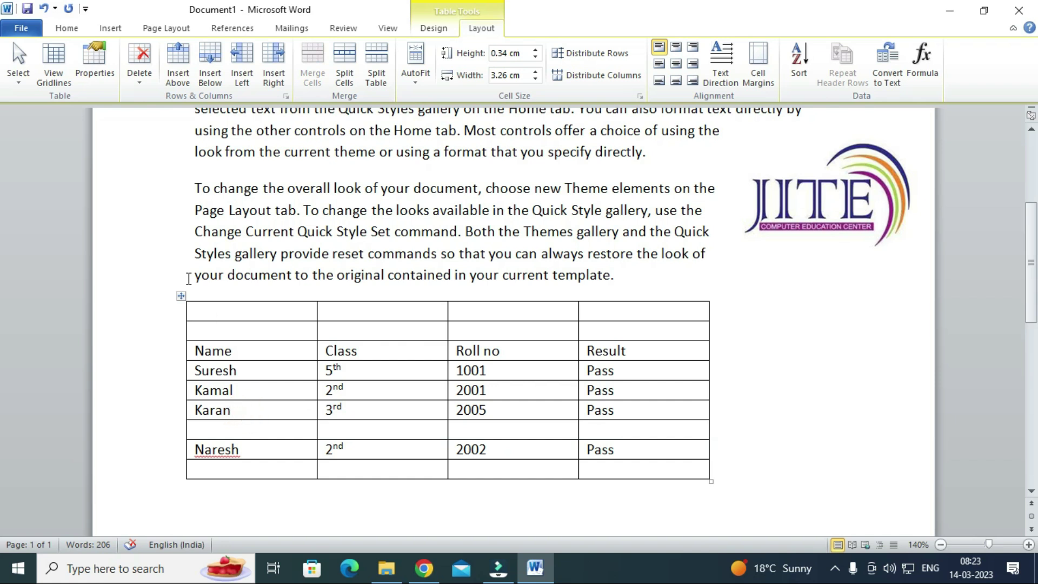
click(177, 54)
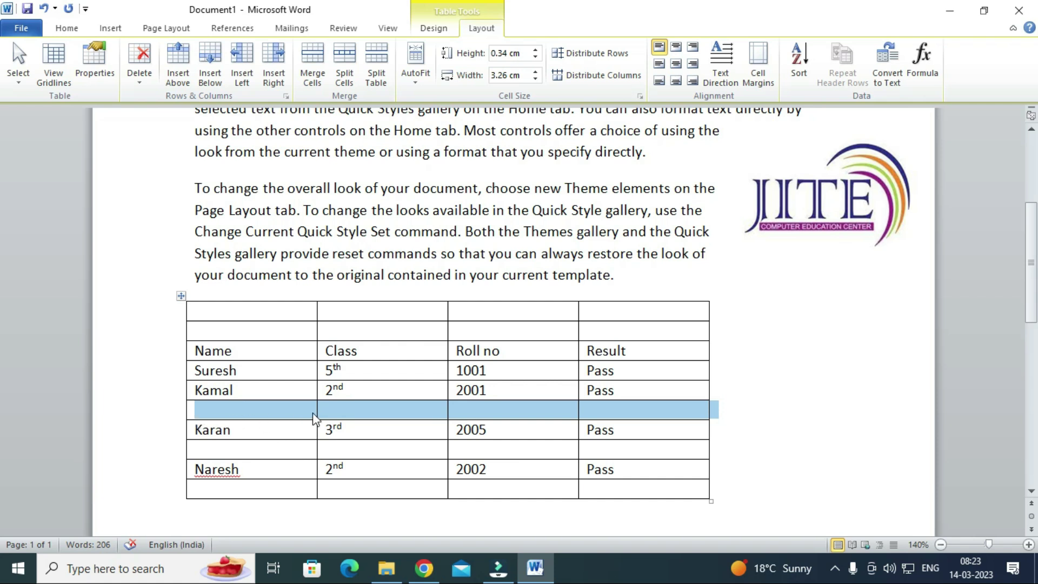
Delete the empty rows directly above and below the class 3rd record
click(134, 83)
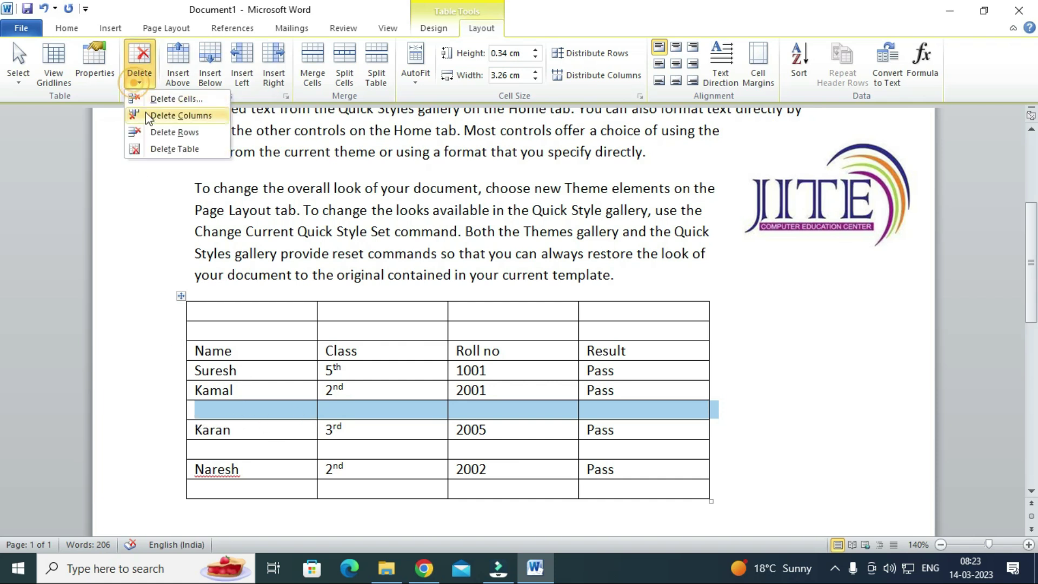
click(184, 133)
click(203, 431)
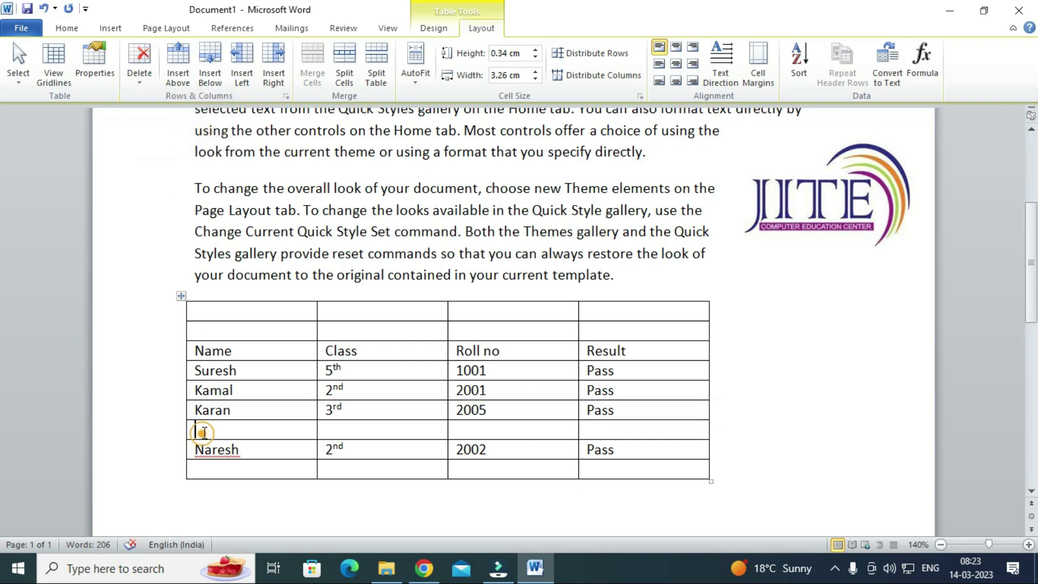
click(143, 66)
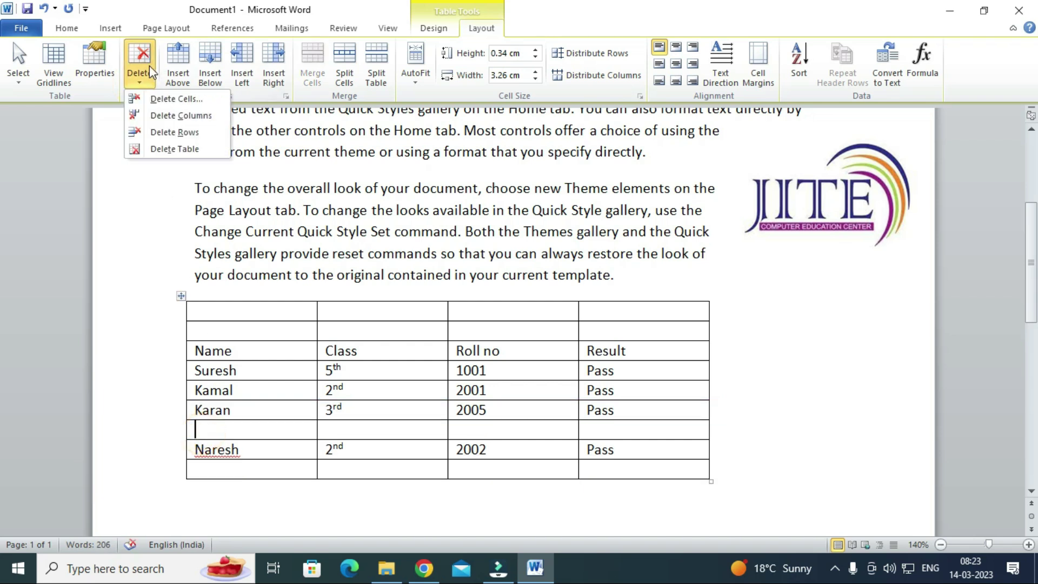
click(181, 131)
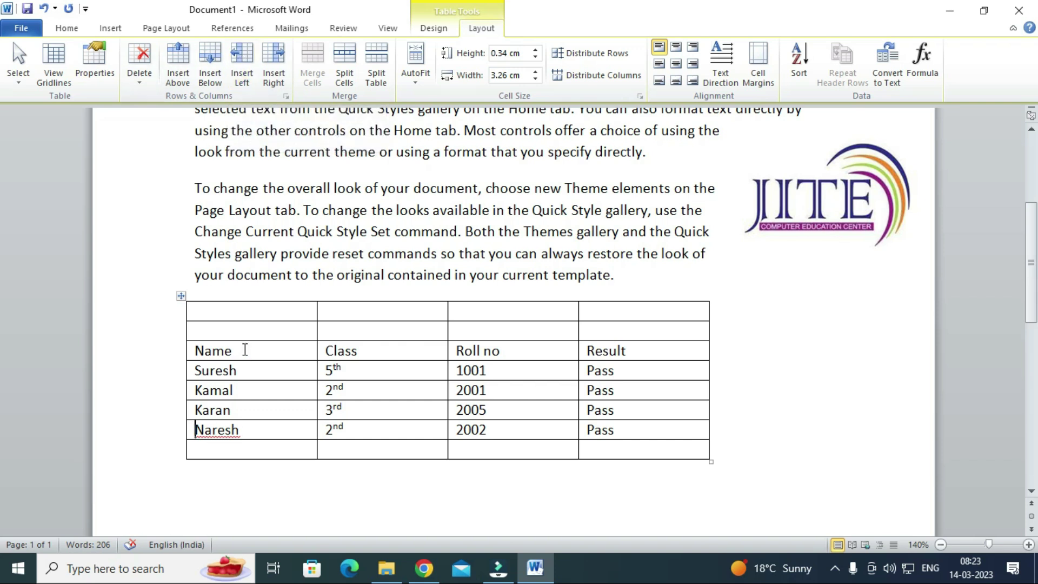
Delete the two empty rows above the table's header row
drag(232, 333, 230, 307)
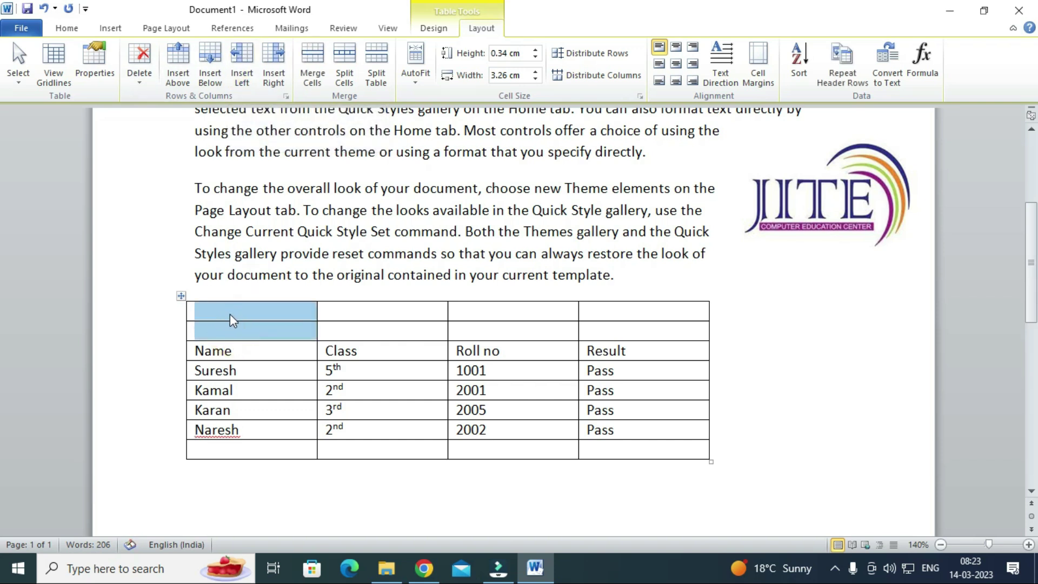
click(246, 334)
drag(246, 334, 241, 308)
click(140, 63)
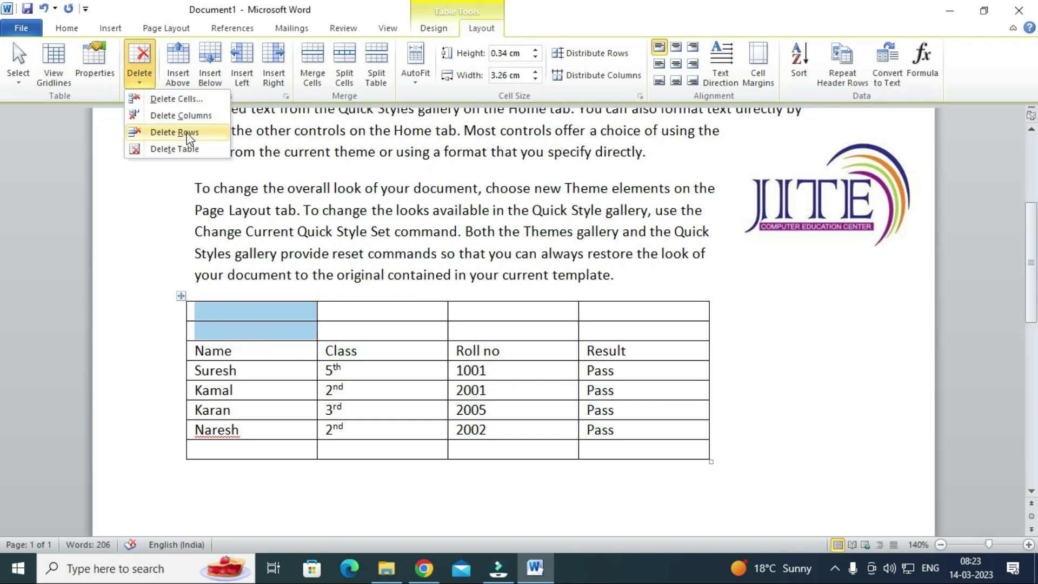
click(186, 132)
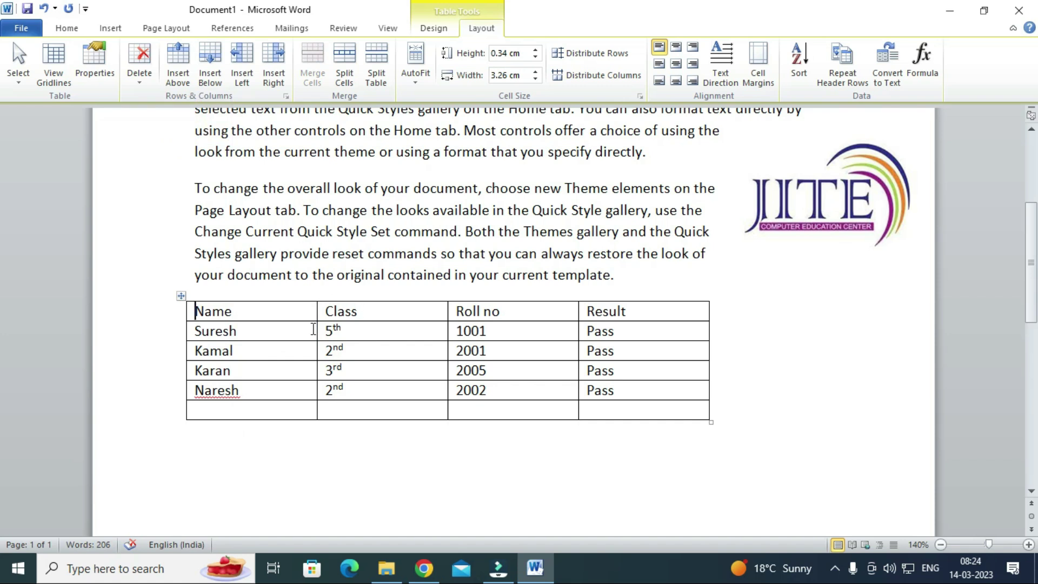
Insert a column before the Name column and give it the heading S.no
click(247, 329)
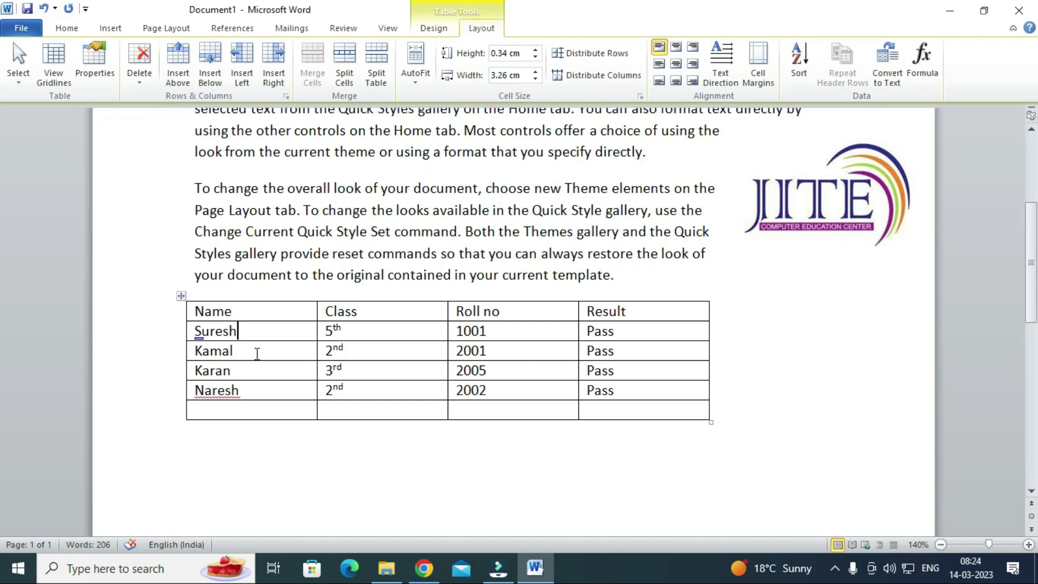
click(247, 311)
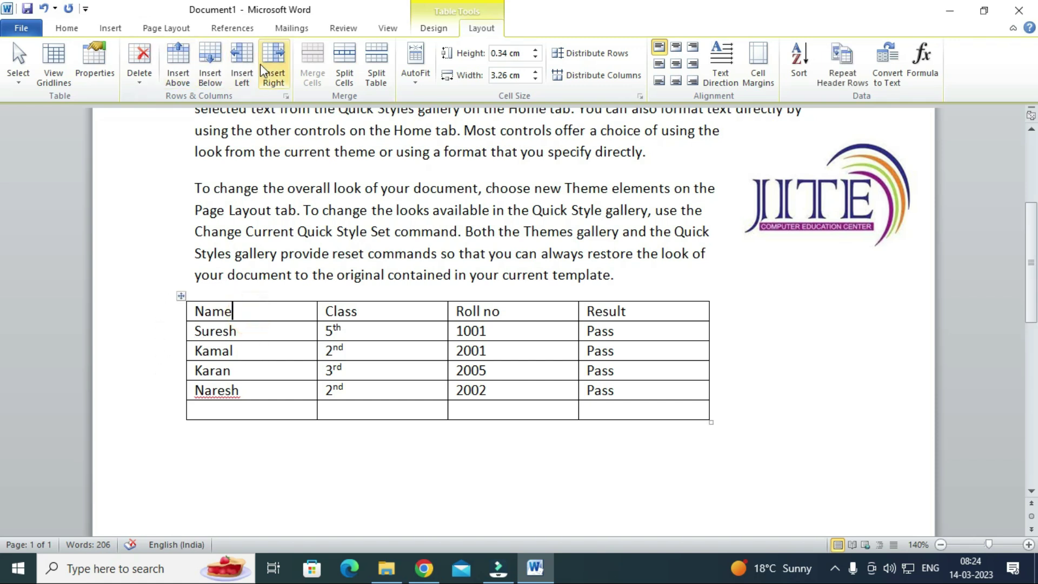
click(239, 53)
click(233, 315)
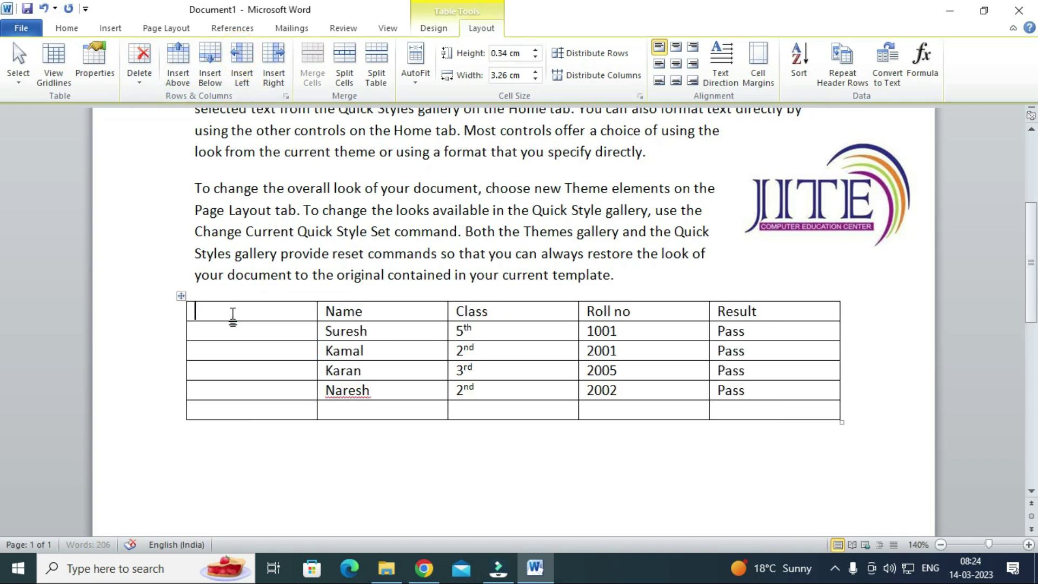
text(S.no)
key(Tab)
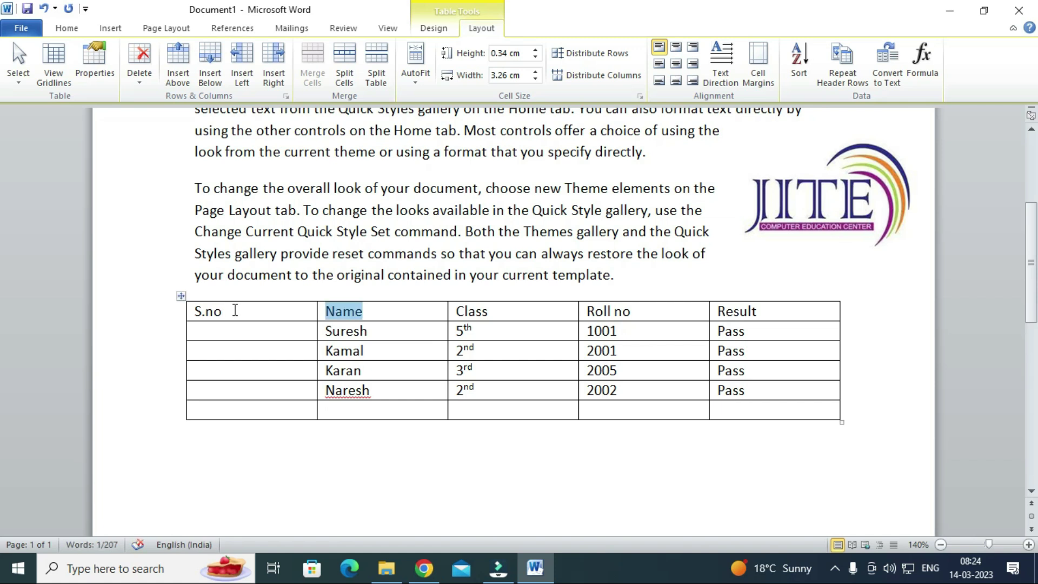
Insert a column between Name and Class and give it the heading Father name
click(374, 314)
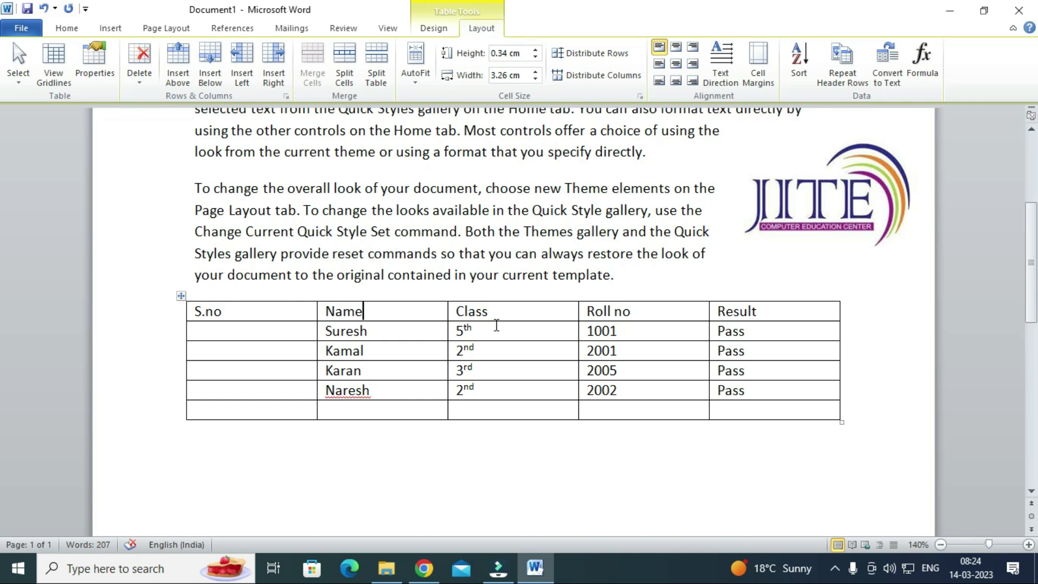
click(274, 60)
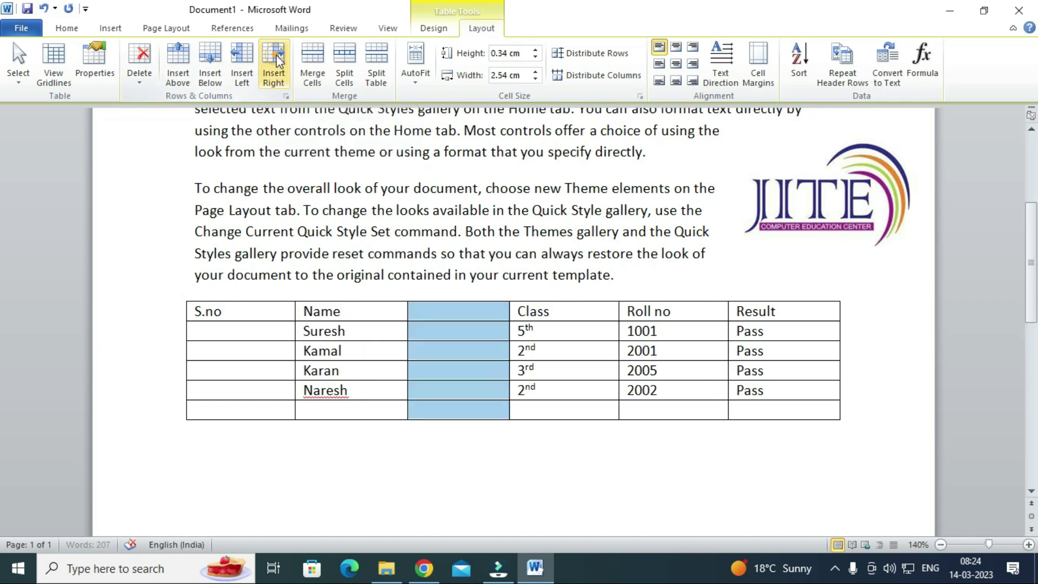
click(431, 316)
text(father name)
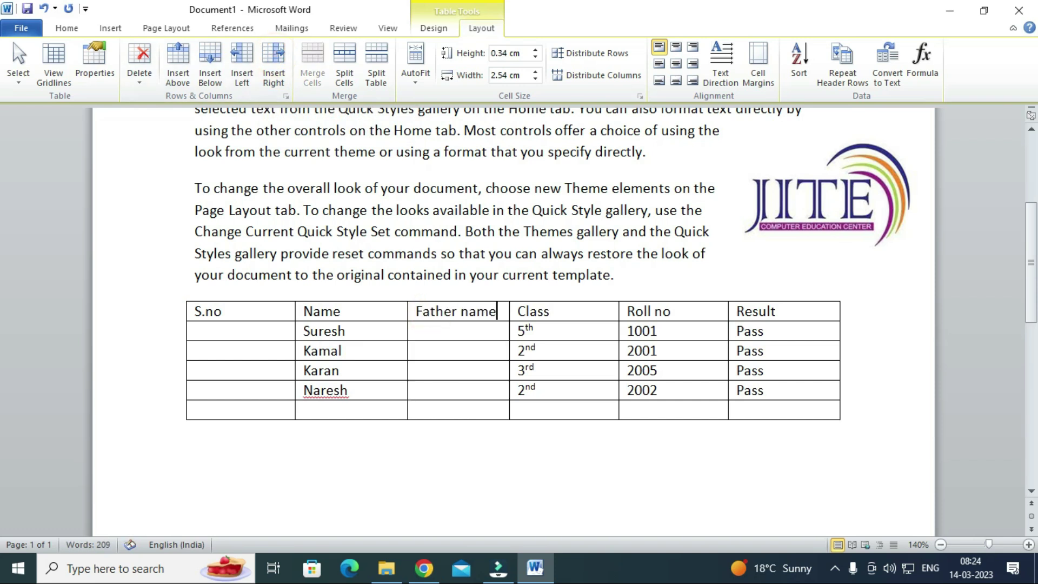
key(Tab)
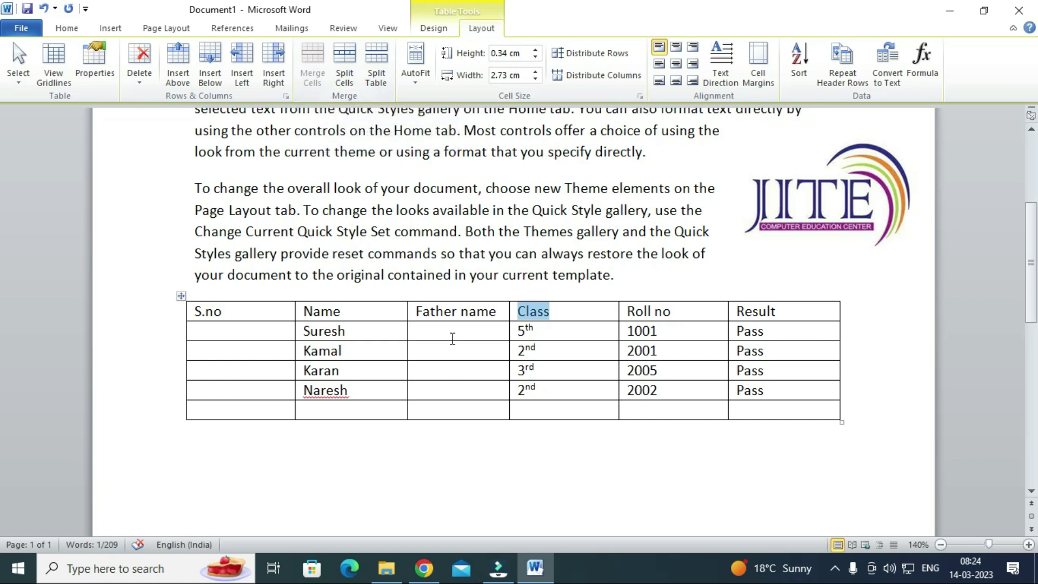
Extend the table with six more empty rows at its end by advancing cell by cell past the last cell
drag(448, 329, 449, 346)
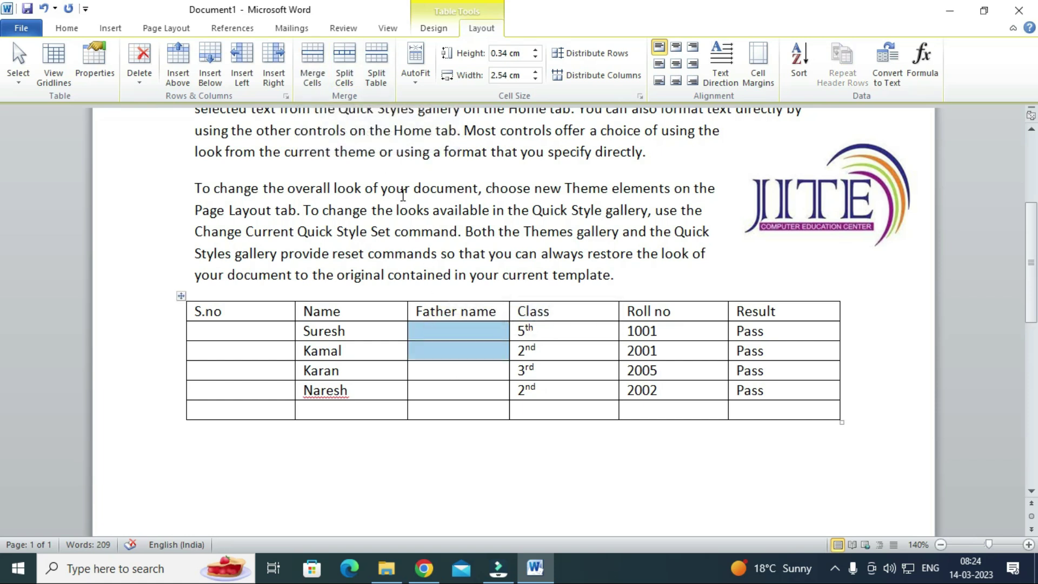
click(432, 353)
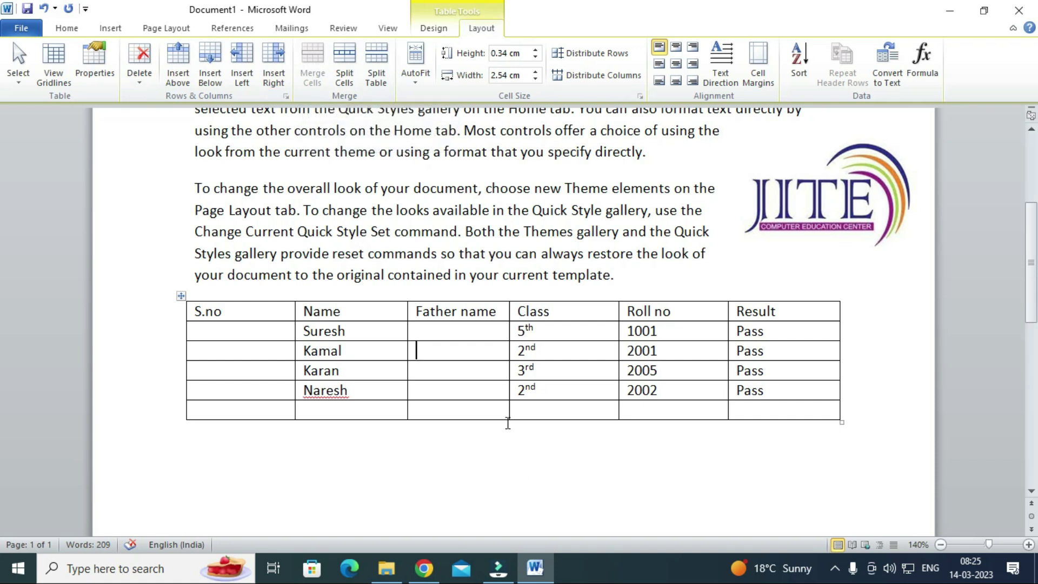
key(Tab)
key(Tab)
key(Tab)
key(Tab)
key(Tab)
key(Tab)
key(Tab)
key(Tab)
key(Tab)
key(Tab)
key(Tab)
key(Tab)
key(Tab)
key(Tab)
key(Tab)
key(Tab)
key(Tab)
key(Tab)
key(Tab)
key(Tab)
key(Tab)
key(Tab)
key(Tab)
key(Tab)
key(Tab)
key(Tab)
key(Tab)
key(Tab)
key(Tab)
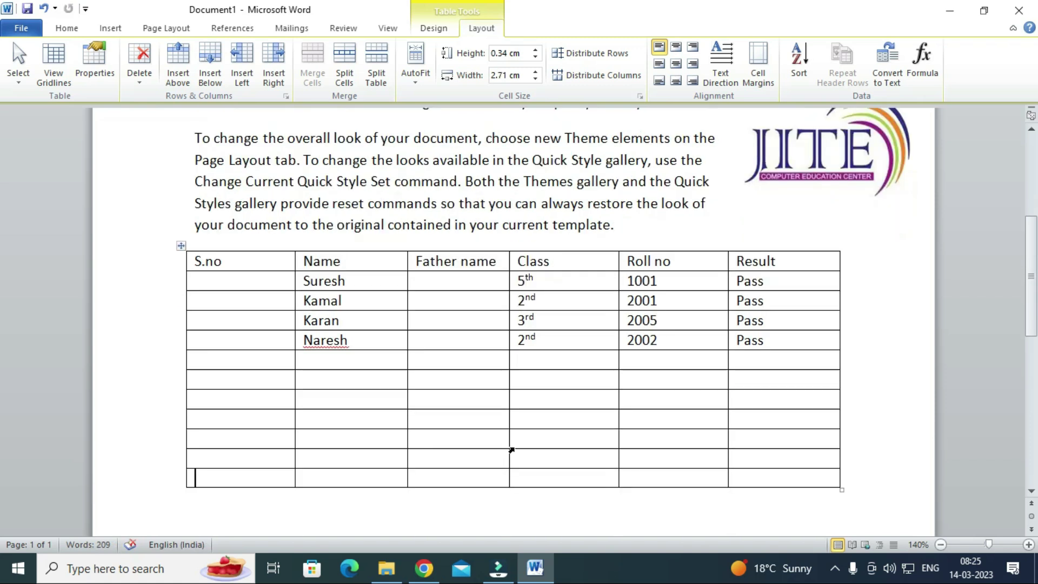
Merge the three-by-three block of empty cells under Father name, Class and Roll no, starting in the second empty row
drag(433, 379, 634, 422)
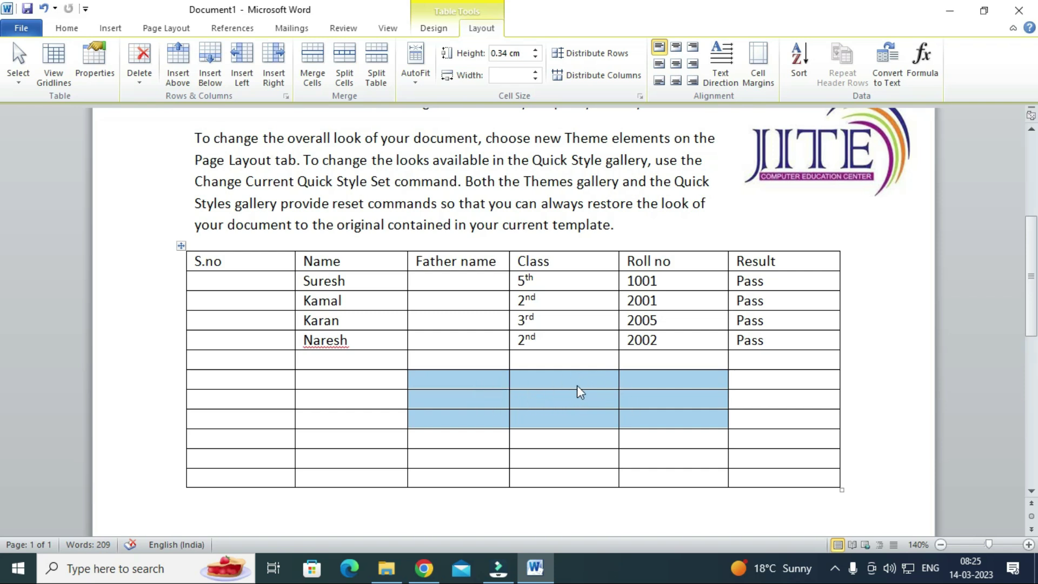
drag(501, 380, 663, 420)
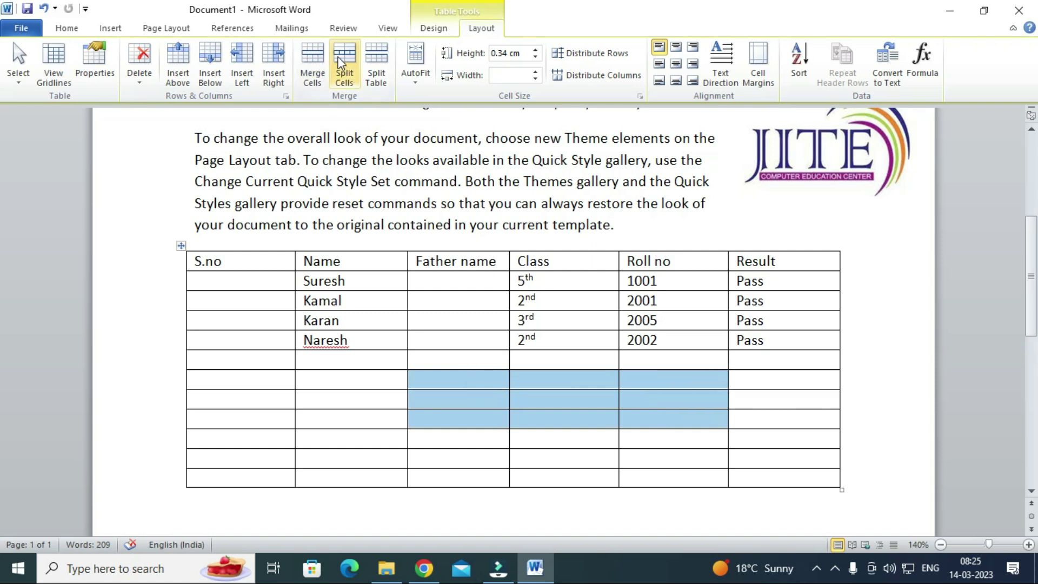
click(312, 63)
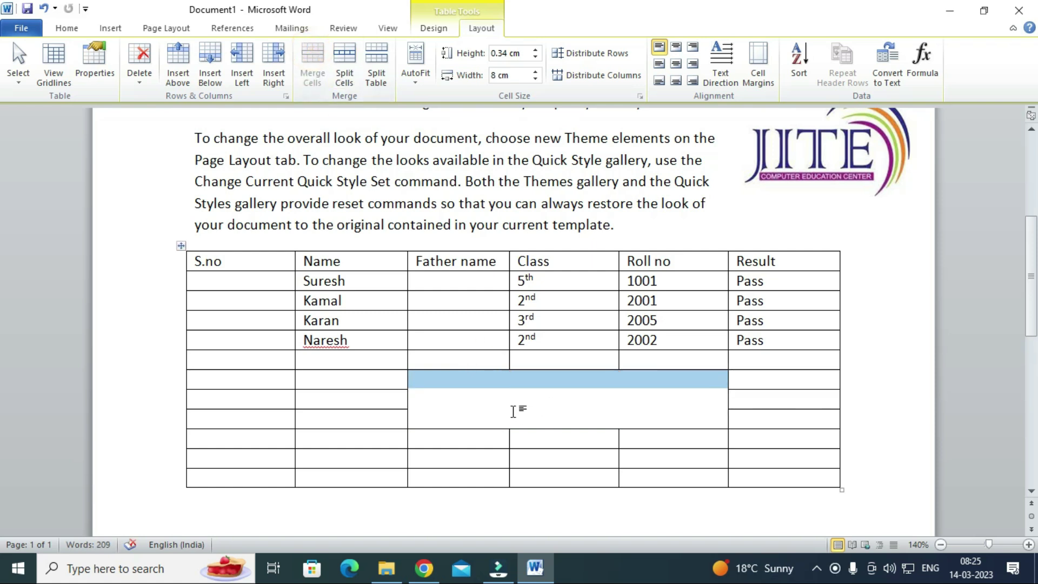
click(513, 406)
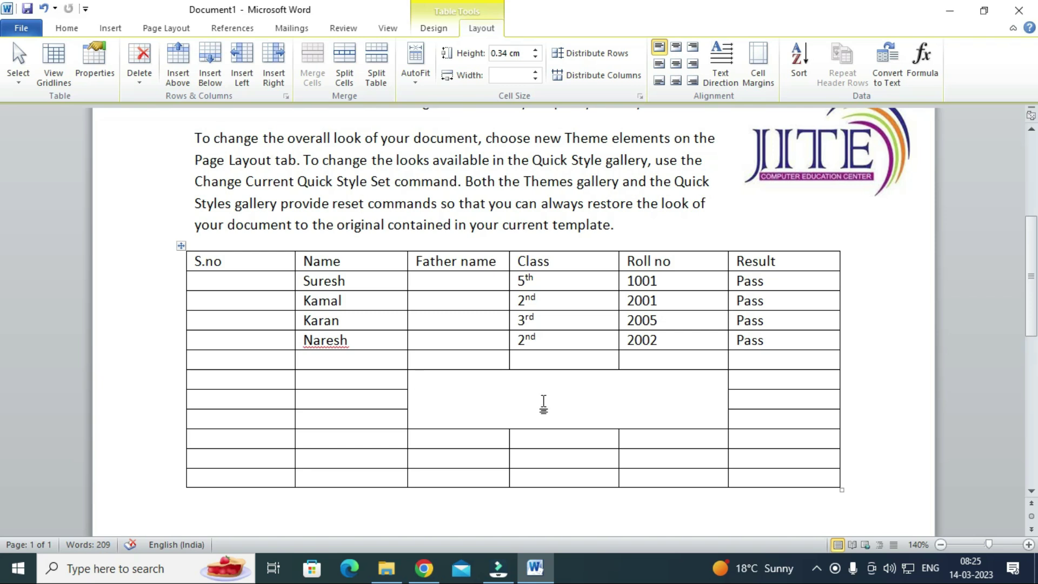
key(ctrl+z)
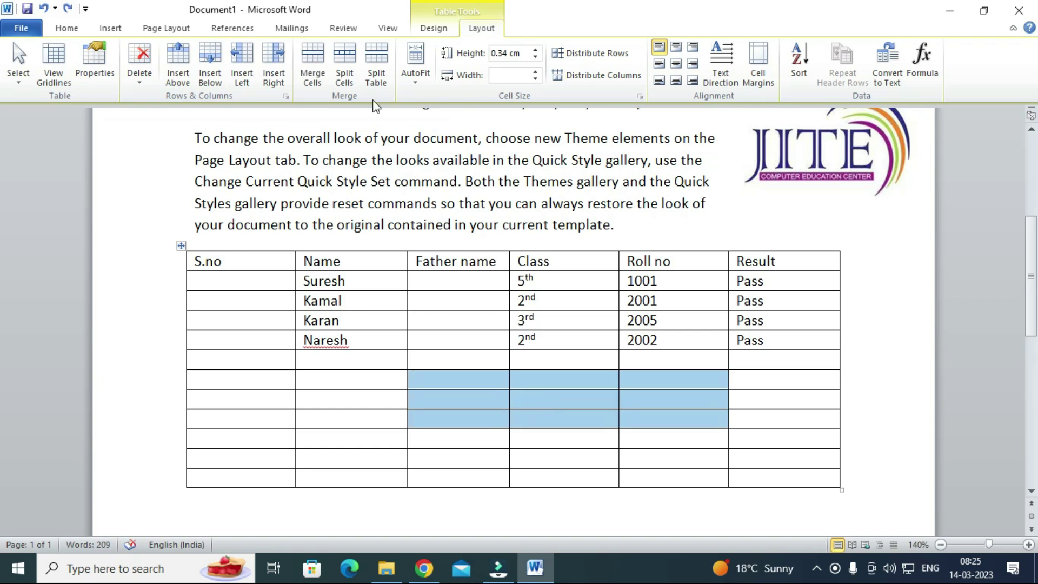
click(312, 61)
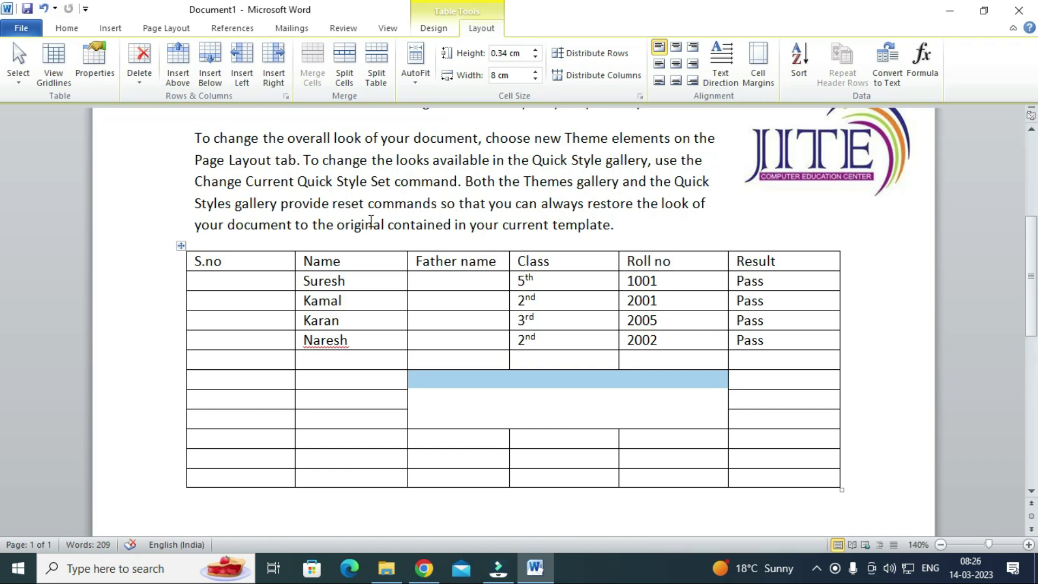
Split the merged cell into three columns and three rows
click(345, 59)
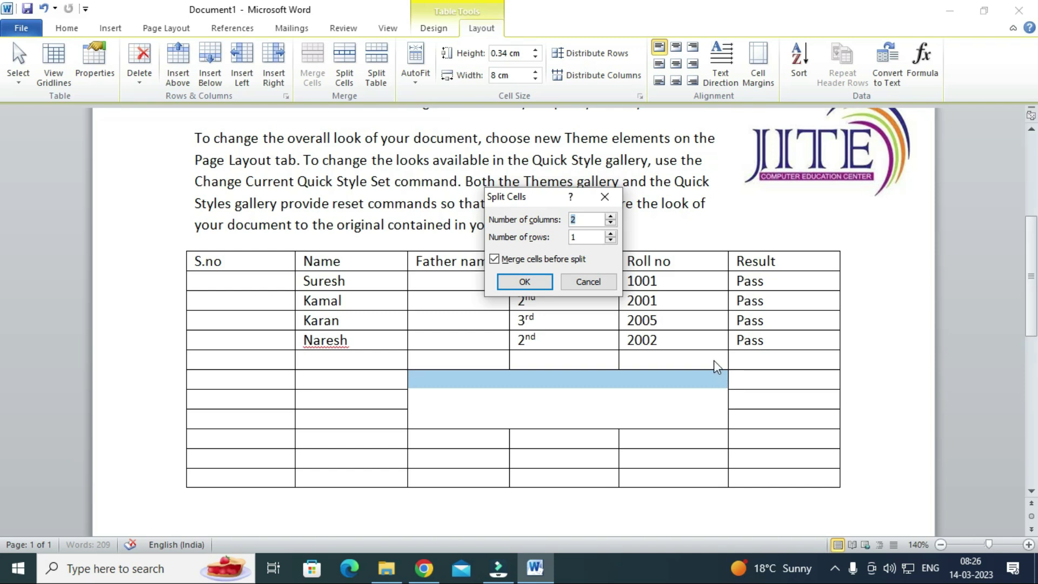
click(610, 217)
click(611, 234)
click(611, 233)
click(529, 281)
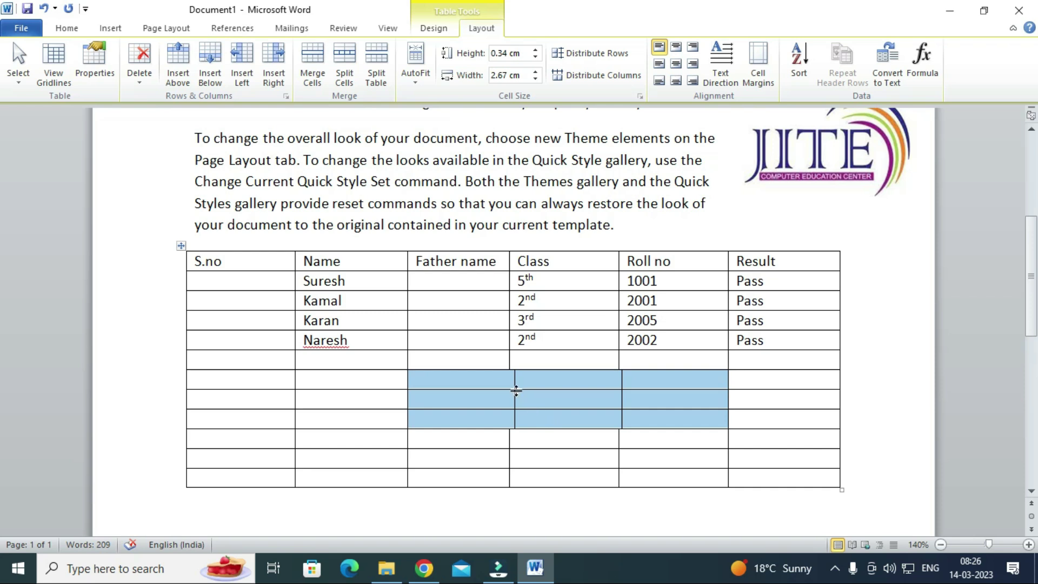
Align the vertical border between the Father name and Class columns across the upper and lower rows
drag(515, 379, 509, 377)
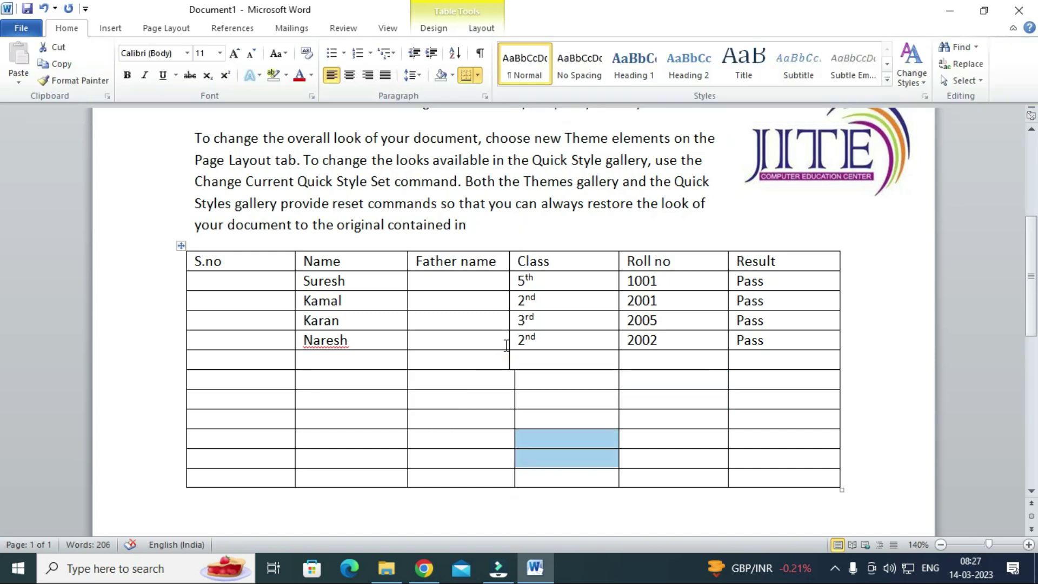
drag(507, 345, 515, 346)
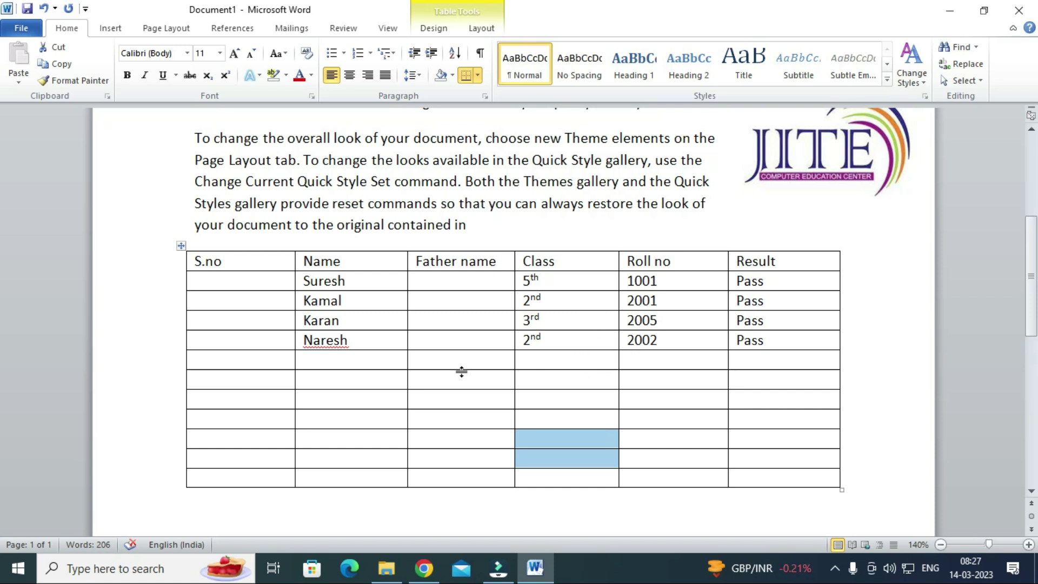
click(565, 364)
Split the table at the first empty row below the student records
click(255, 362)
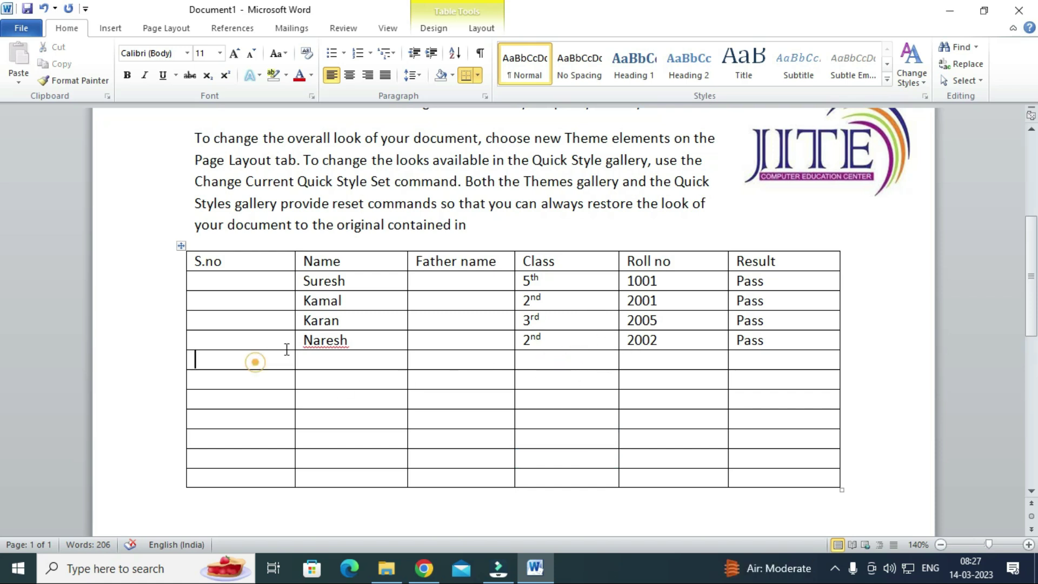
click(481, 28)
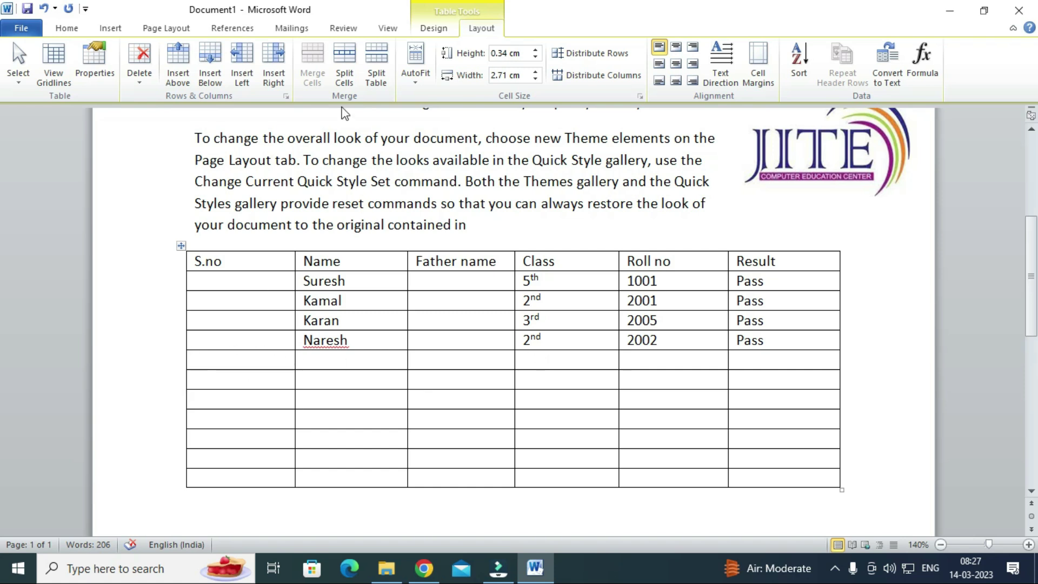
click(378, 60)
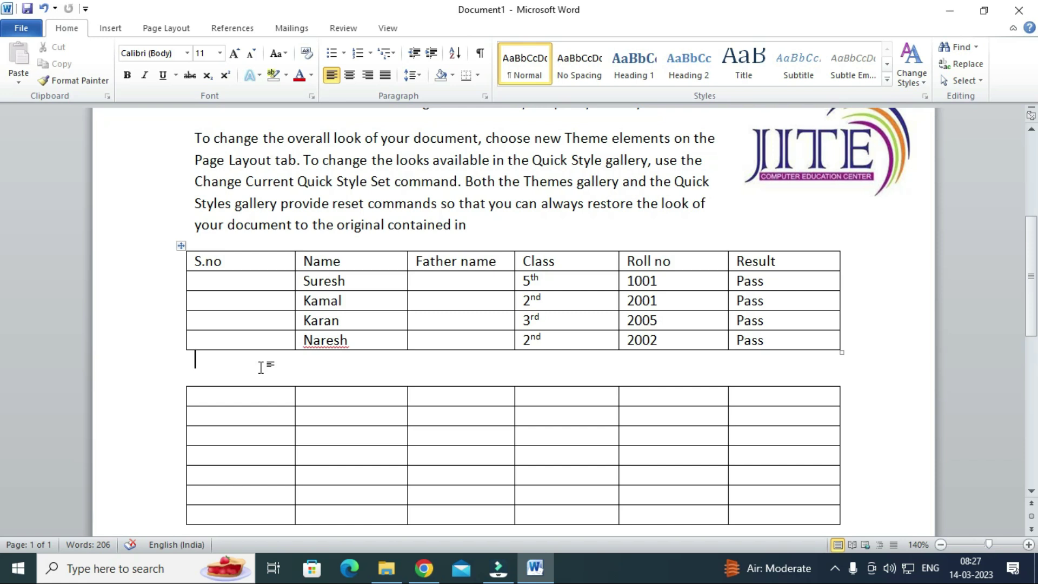
Split the empty lower table at its fourth row
scroll(265, 365, down, 1)
scroll(378, 362, down, 1)
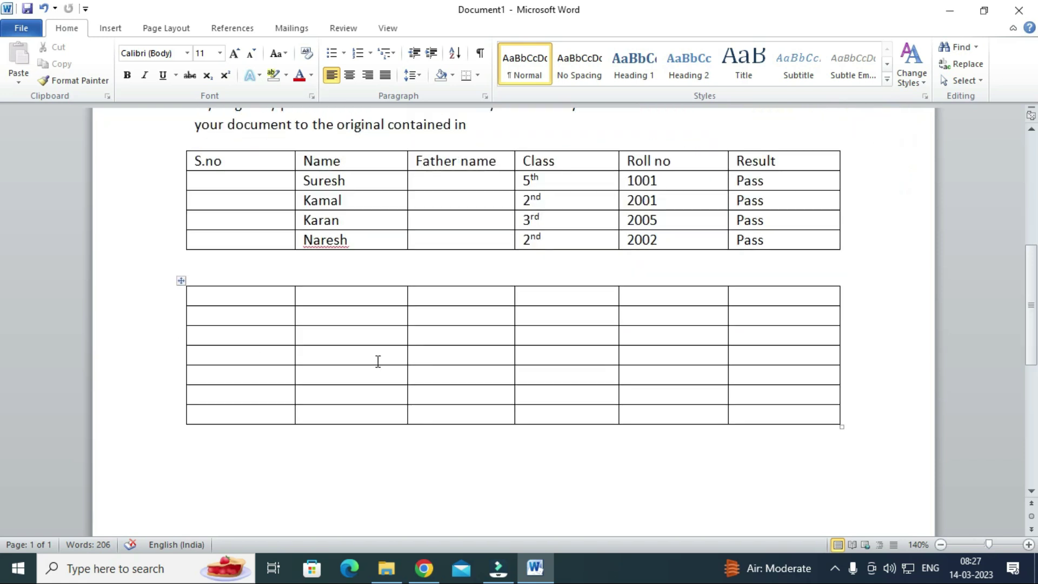
click(211, 355)
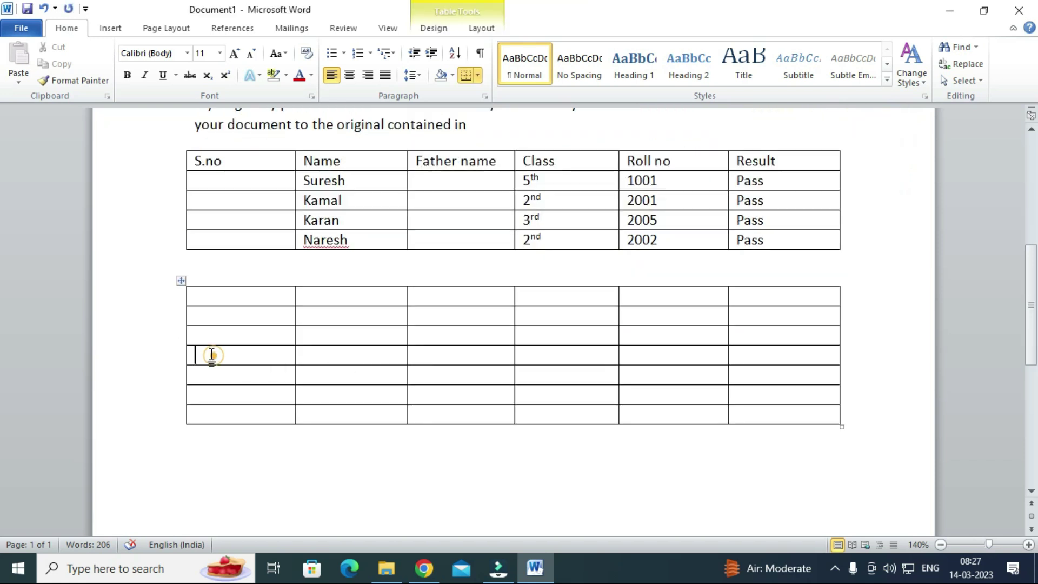
click(480, 30)
click(380, 67)
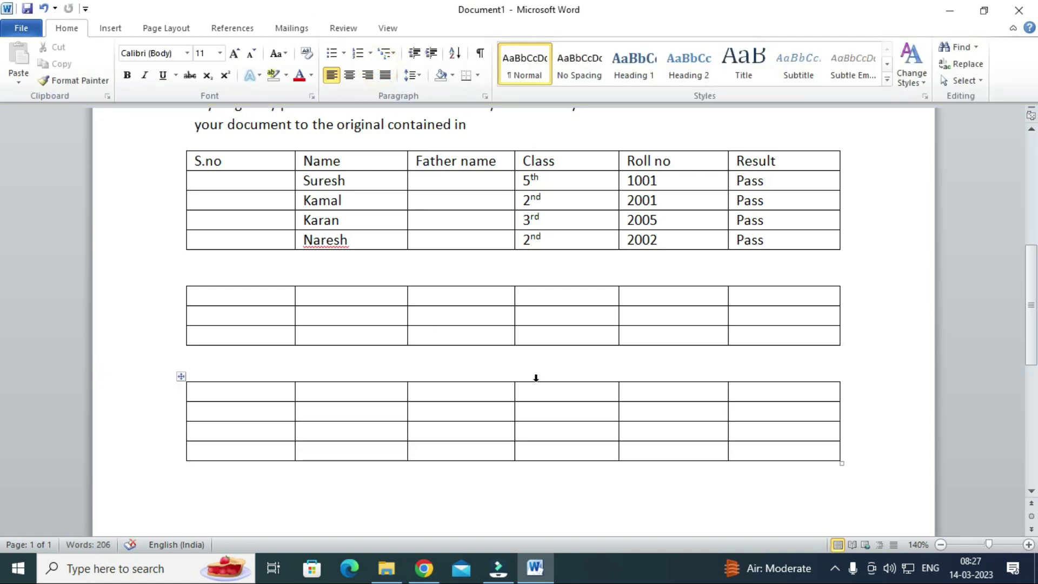
scroll(512, 373, up, 5)
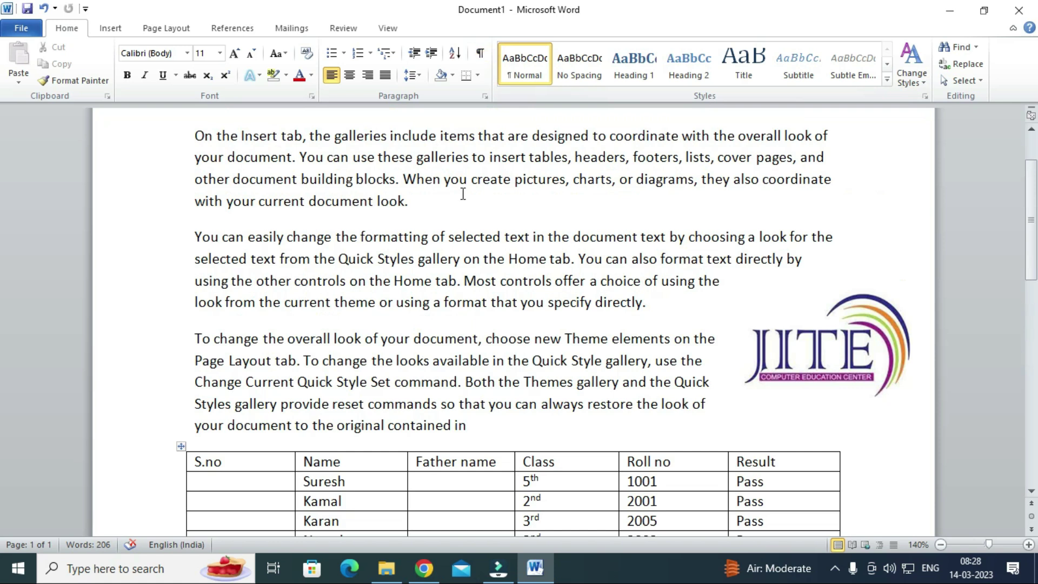
Delete both empty tables below the student records
scroll(463, 193, down, 3)
click(246, 452)
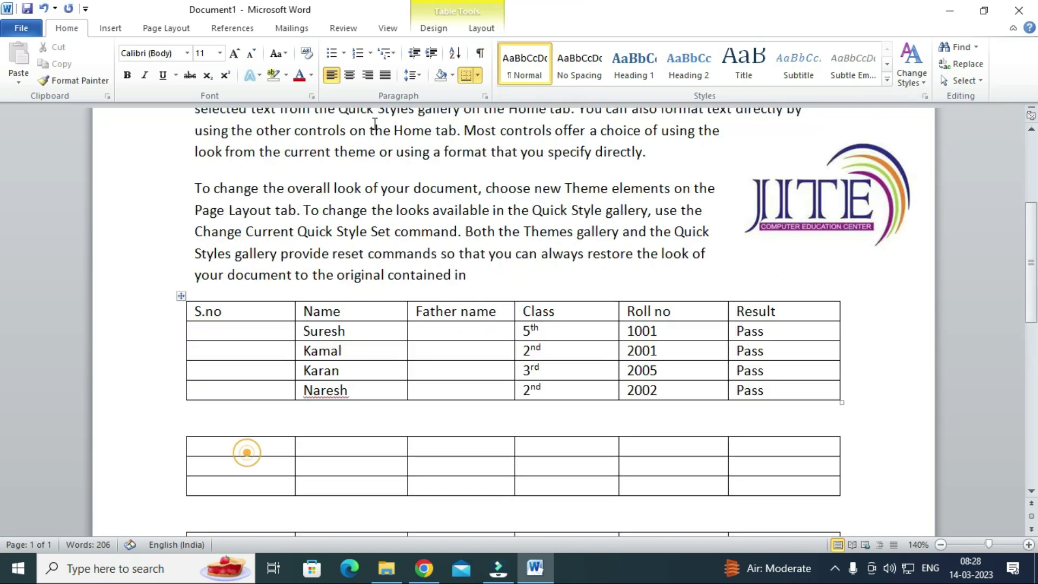
click(482, 28)
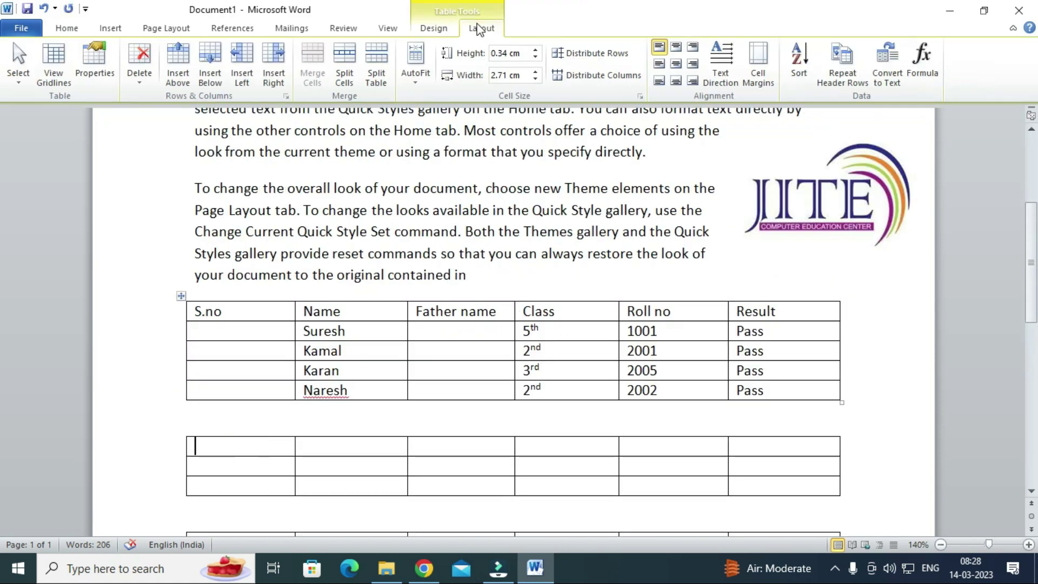
click(413, 81)
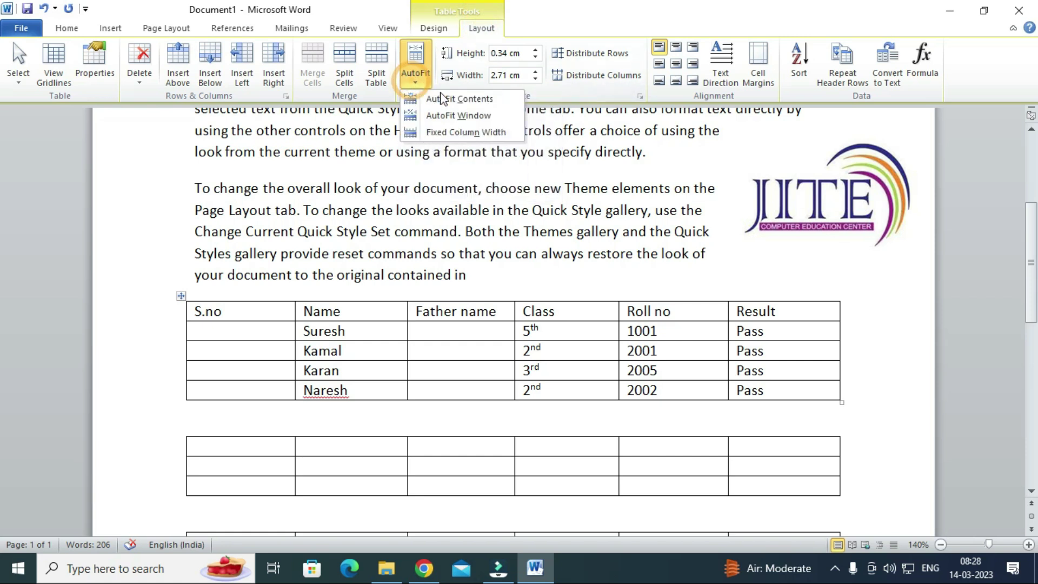
scroll(294, 388, down, 2)
click(236, 349)
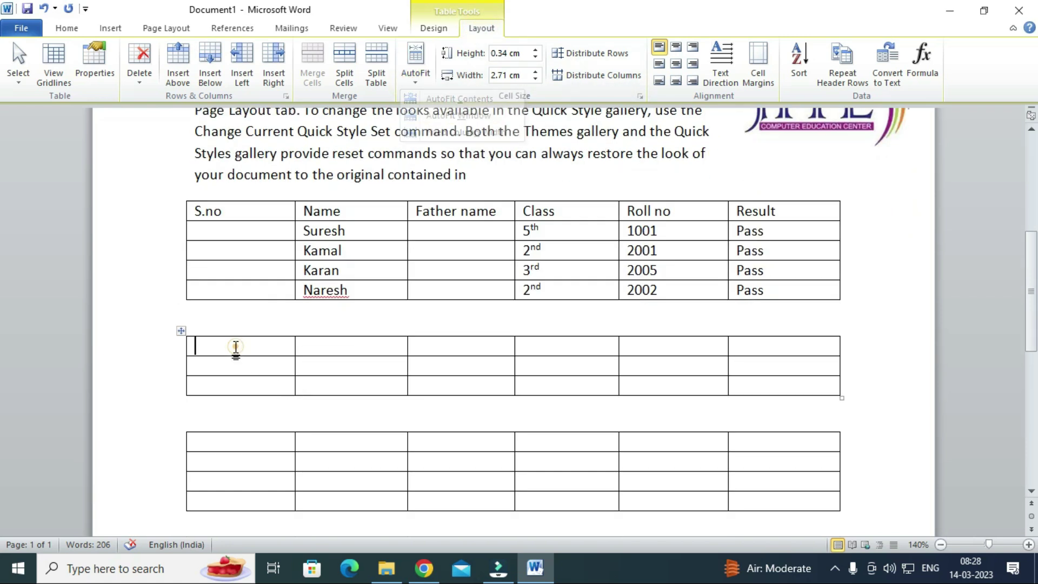
click(140, 71)
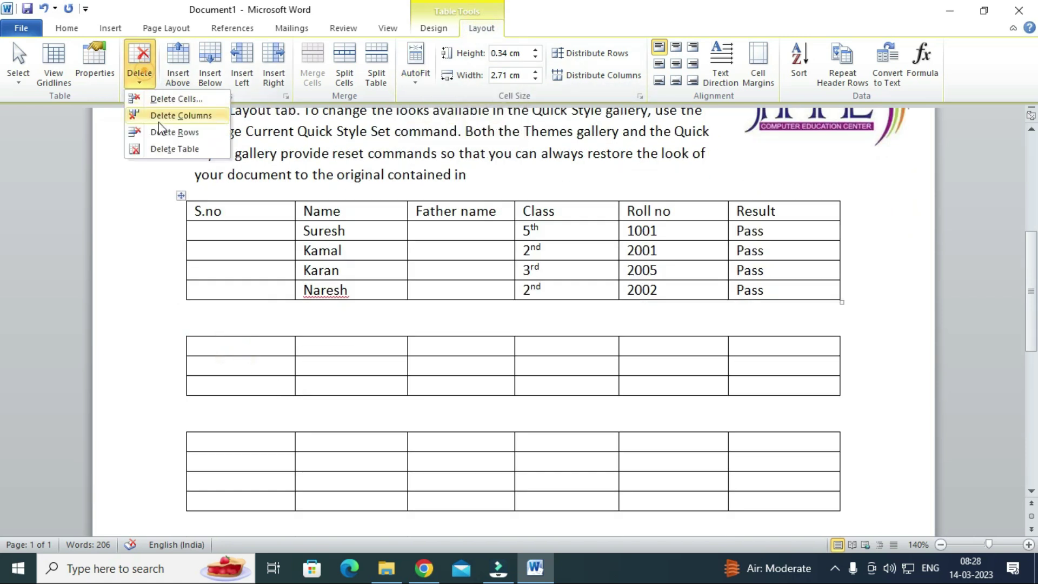
click(169, 152)
click(202, 382)
click(135, 67)
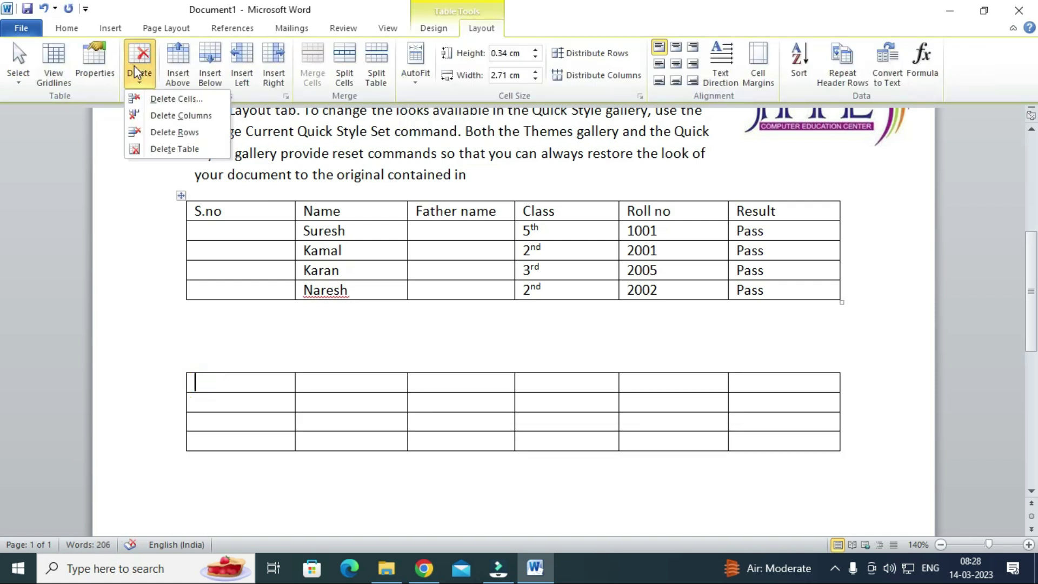
click(170, 148)
Select the whole student table and AutoFit its columns to the contents
scroll(508, 306, up, 2)
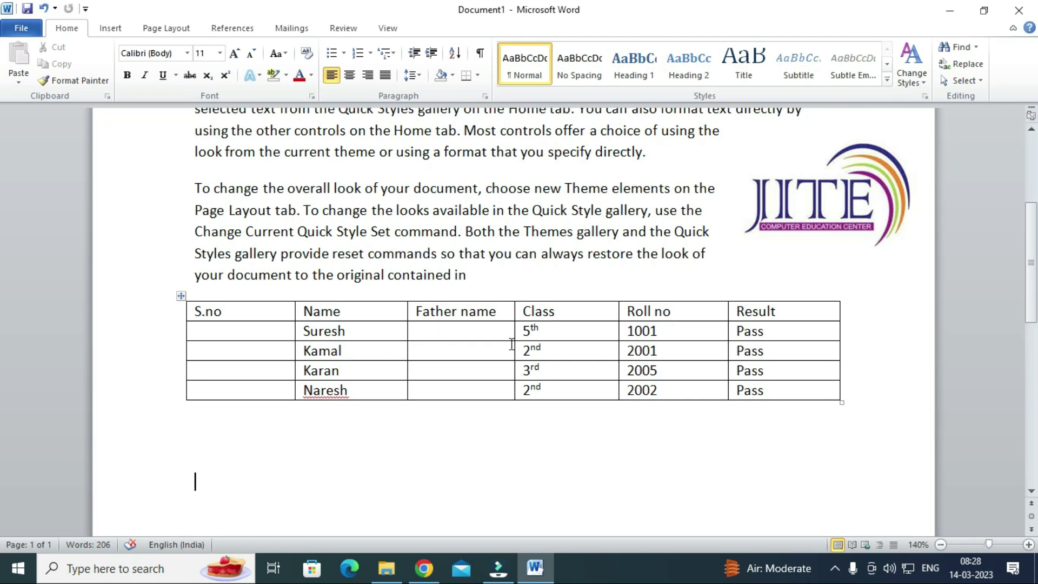
click(181, 295)
click(482, 28)
click(421, 83)
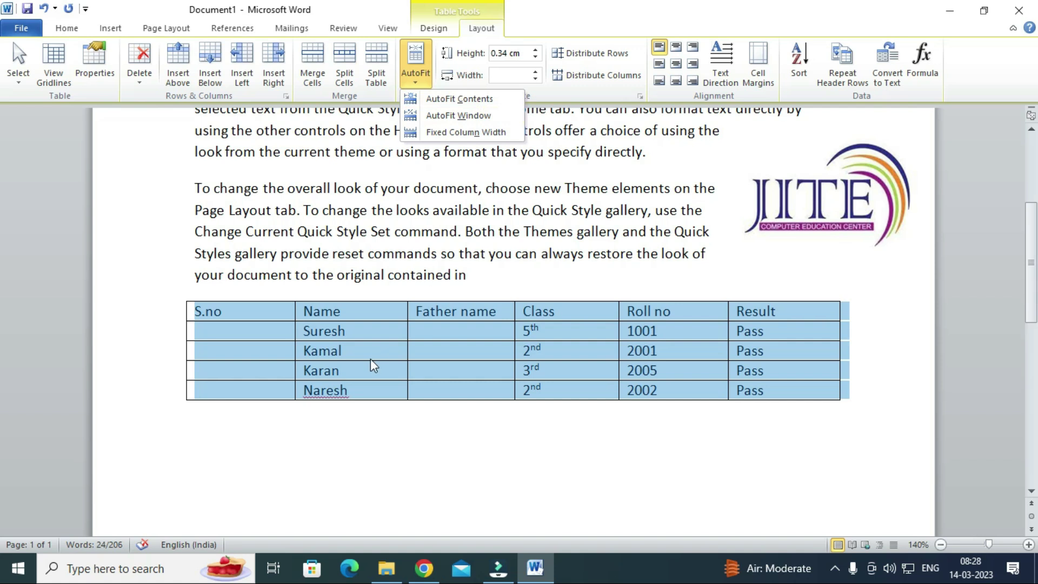
click(212, 332)
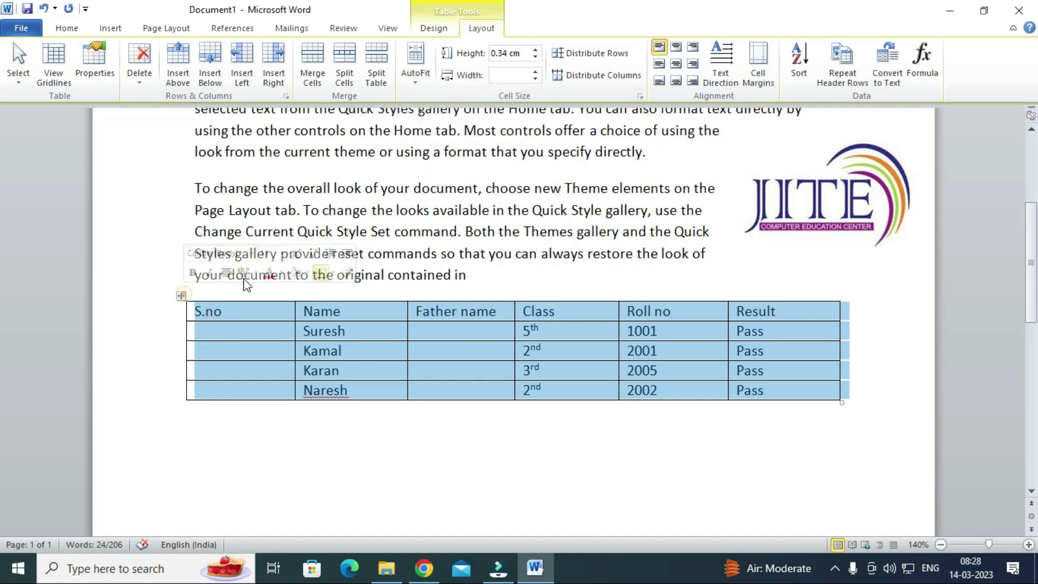
click(415, 74)
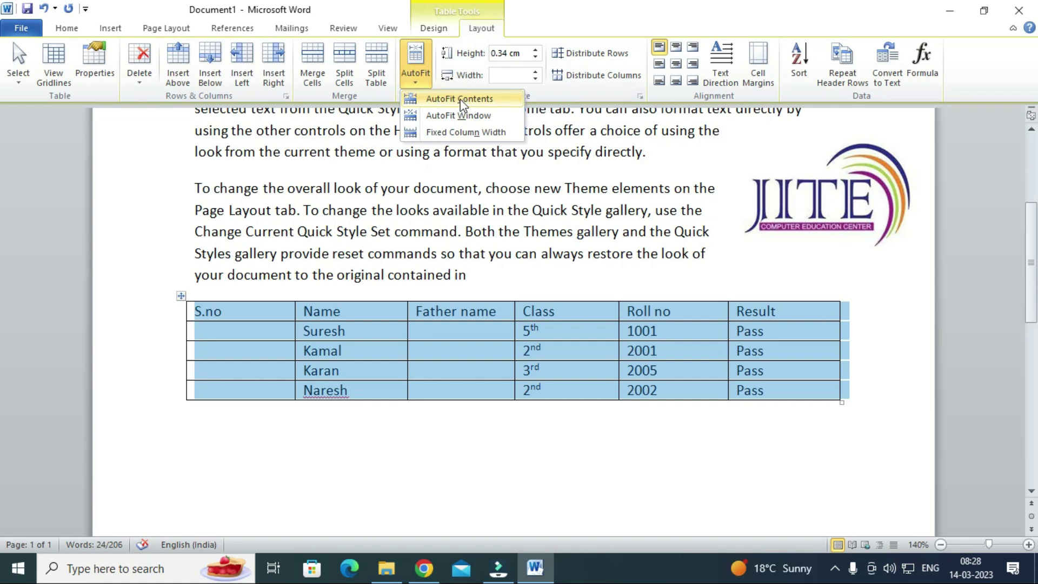
click(462, 100)
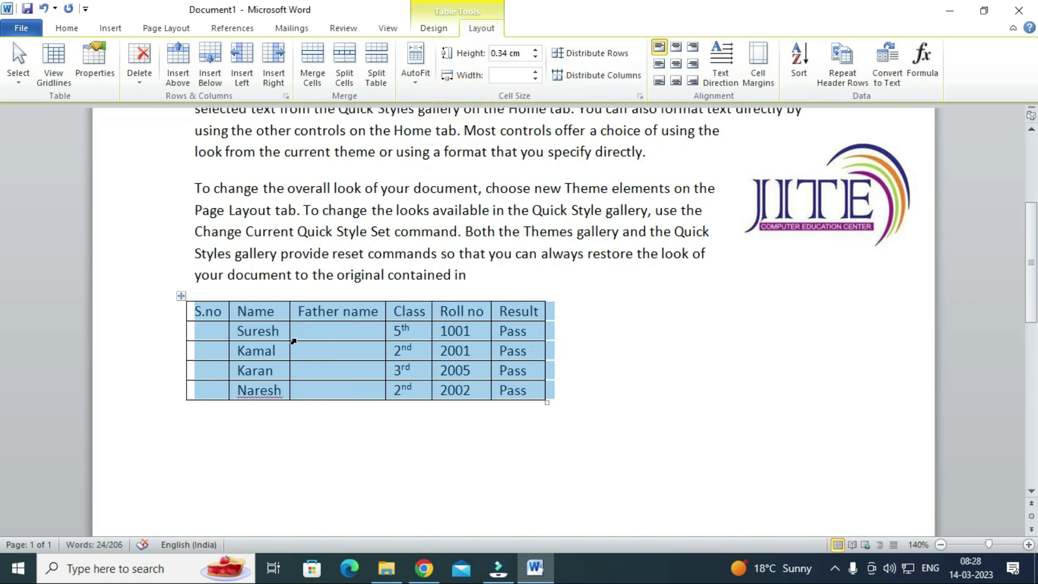
Add a surname to the first student's name and AutoFit the table to the window width
click(274, 332)
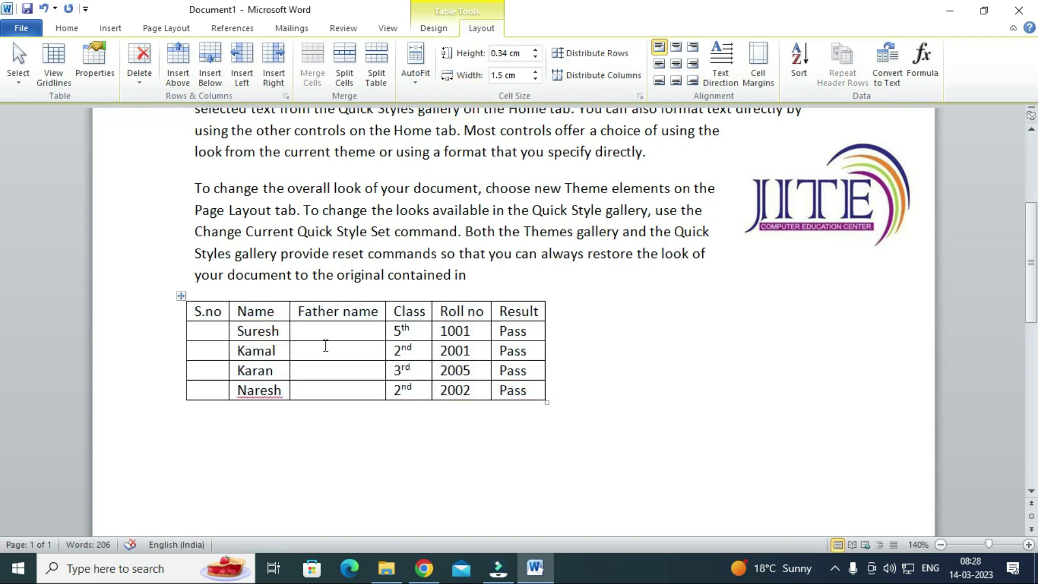
text(kumar)
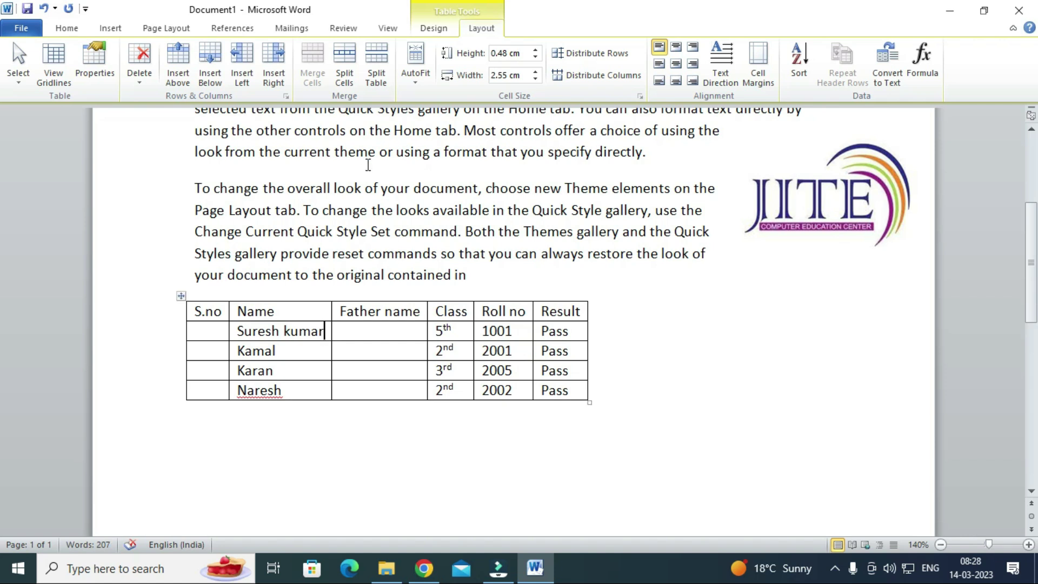
click(411, 81)
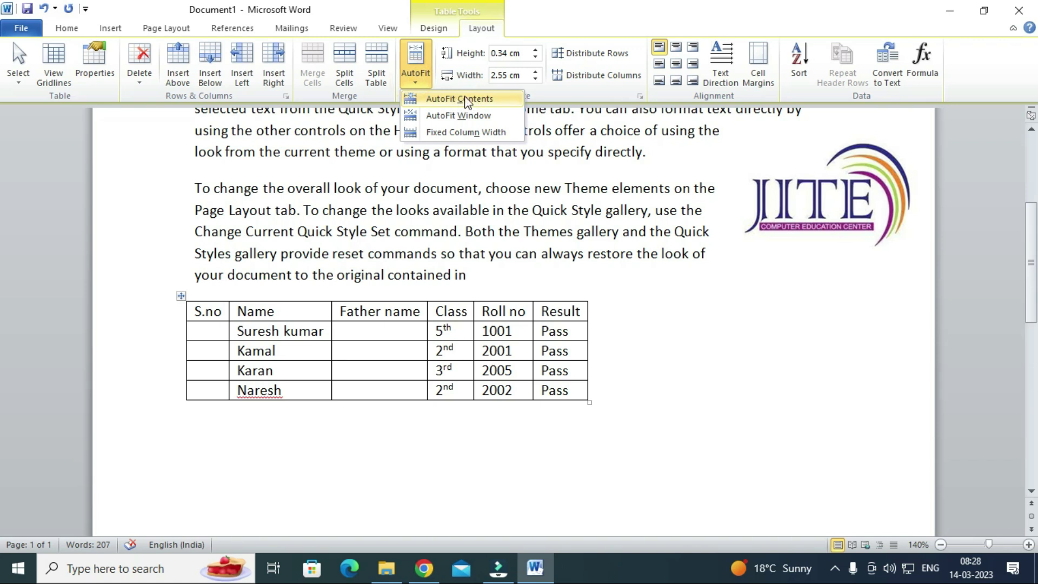
click(440, 116)
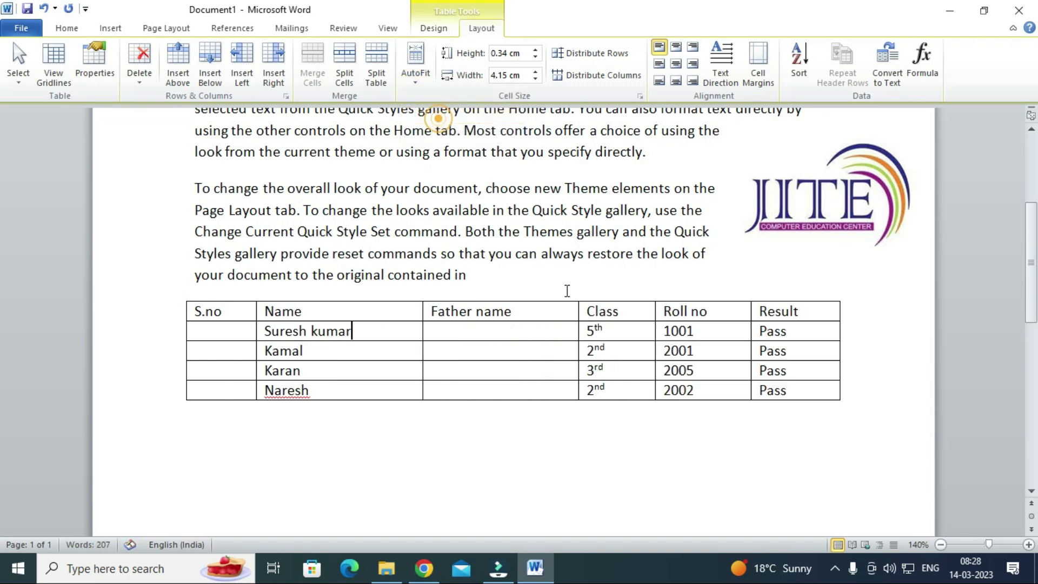
AutoFit the entire student table to its contents again
click(416, 70)
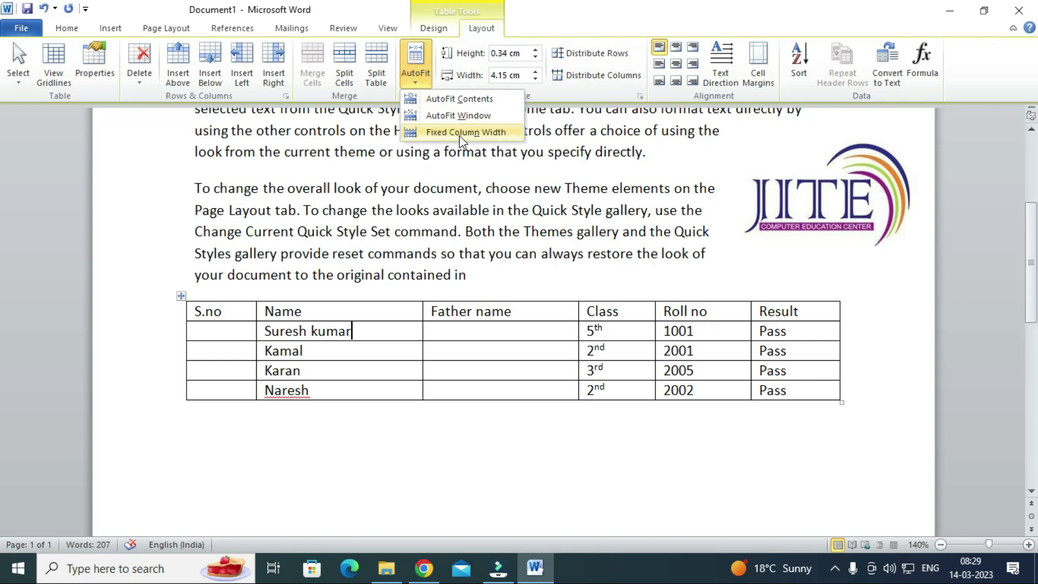
click(281, 333)
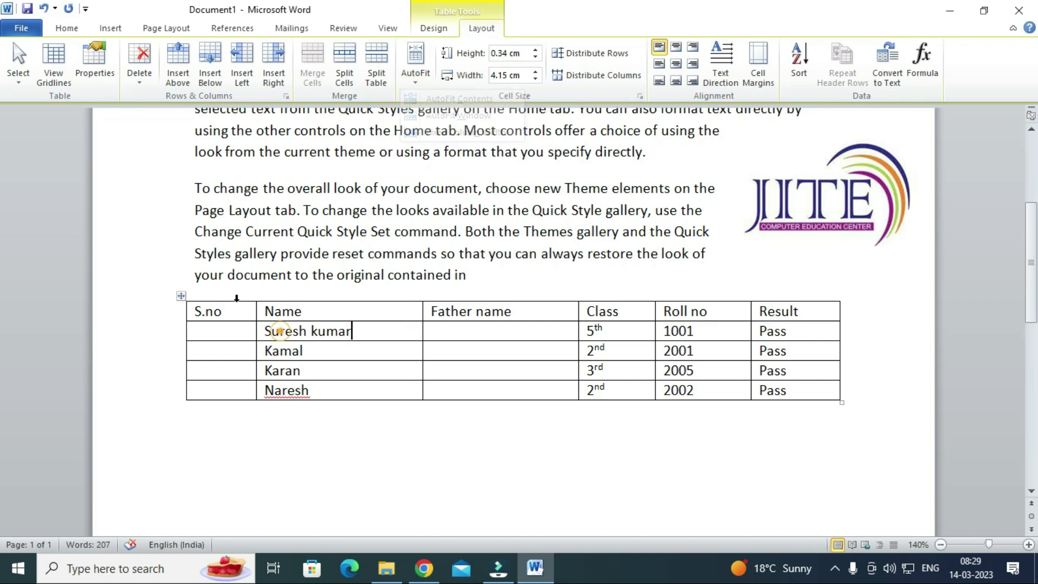
click(180, 296)
click(416, 67)
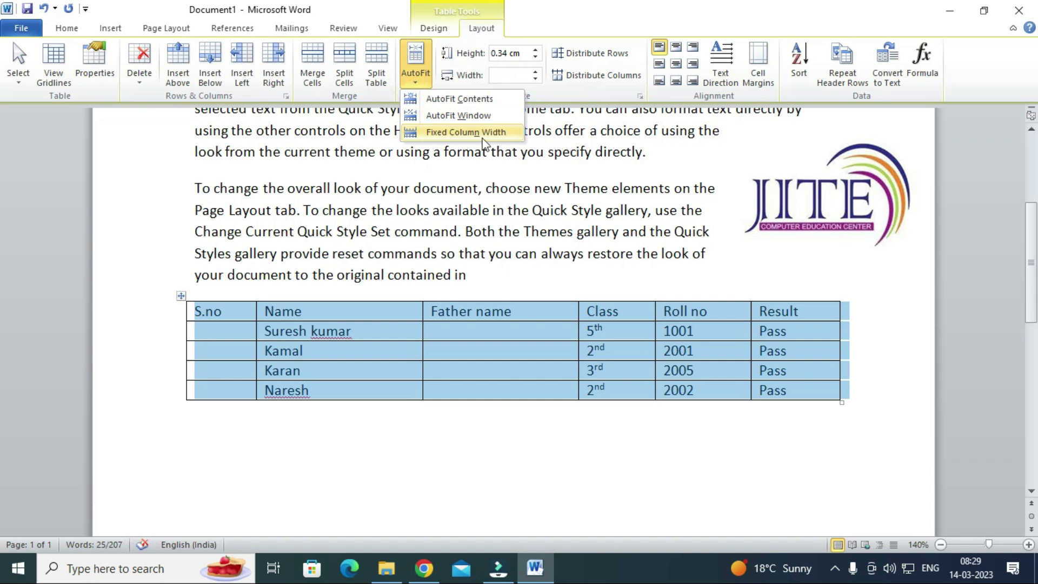
click(463, 100)
Apply Fixed Column Width to the table and add a second name to the student in the second record row
click(415, 76)
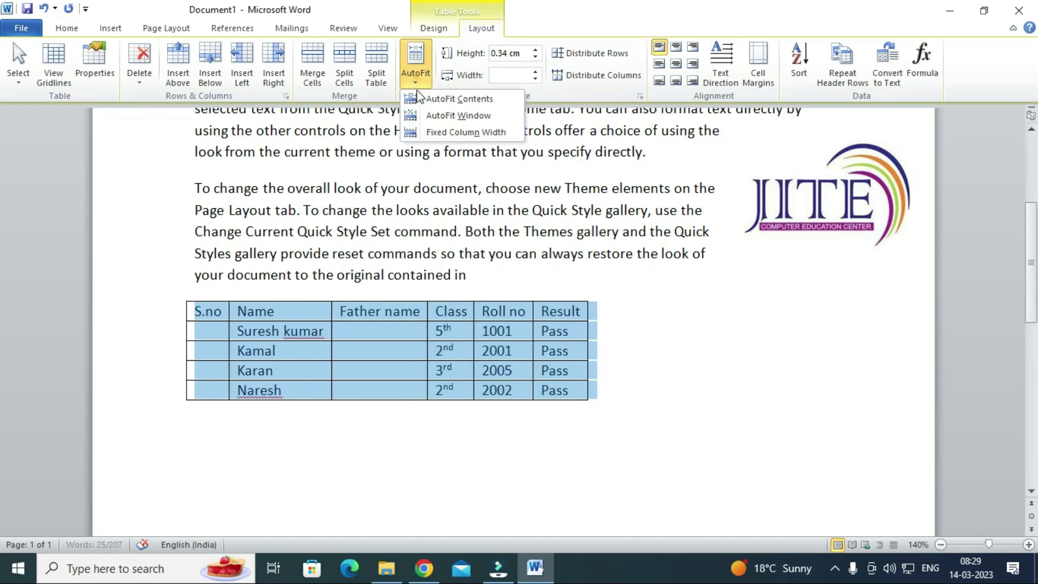
click(452, 133)
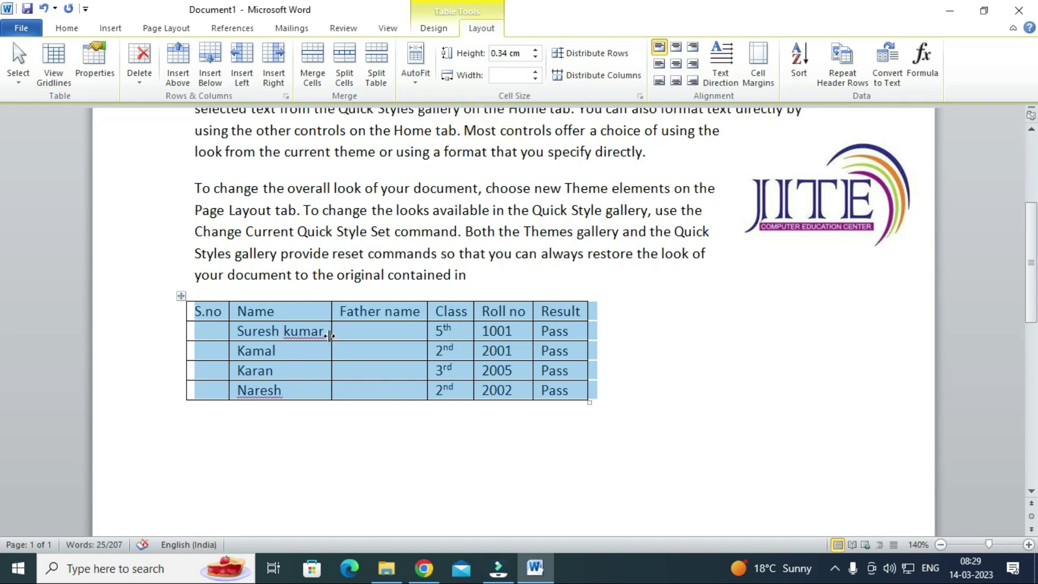
click(288, 347)
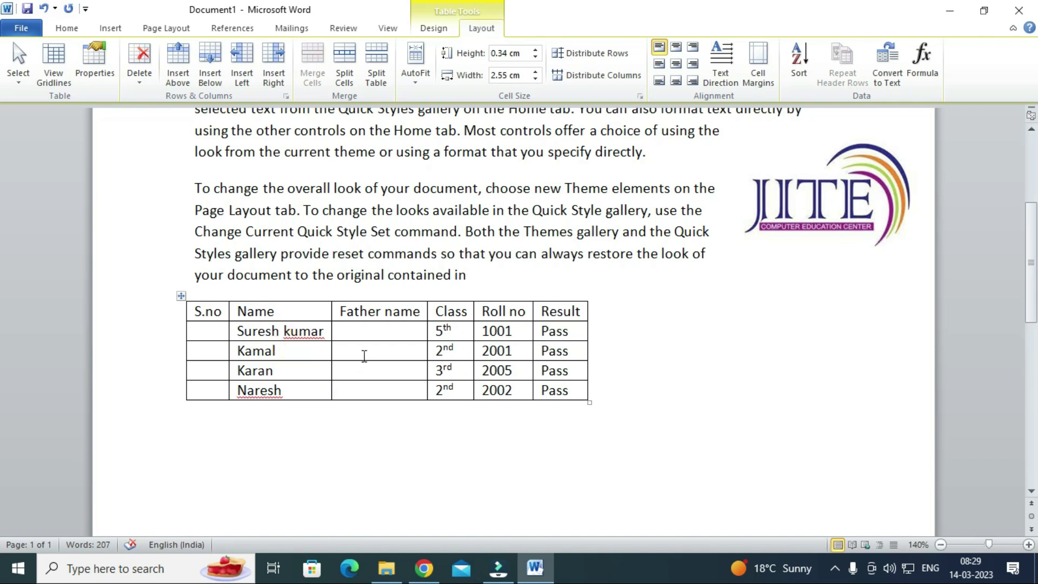
text(kishore)
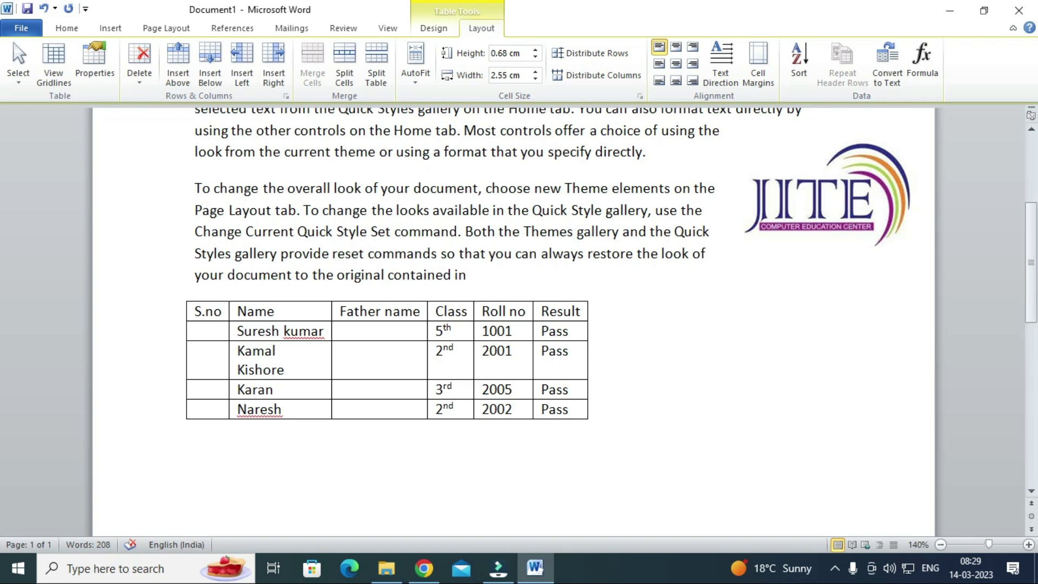
click(413, 82)
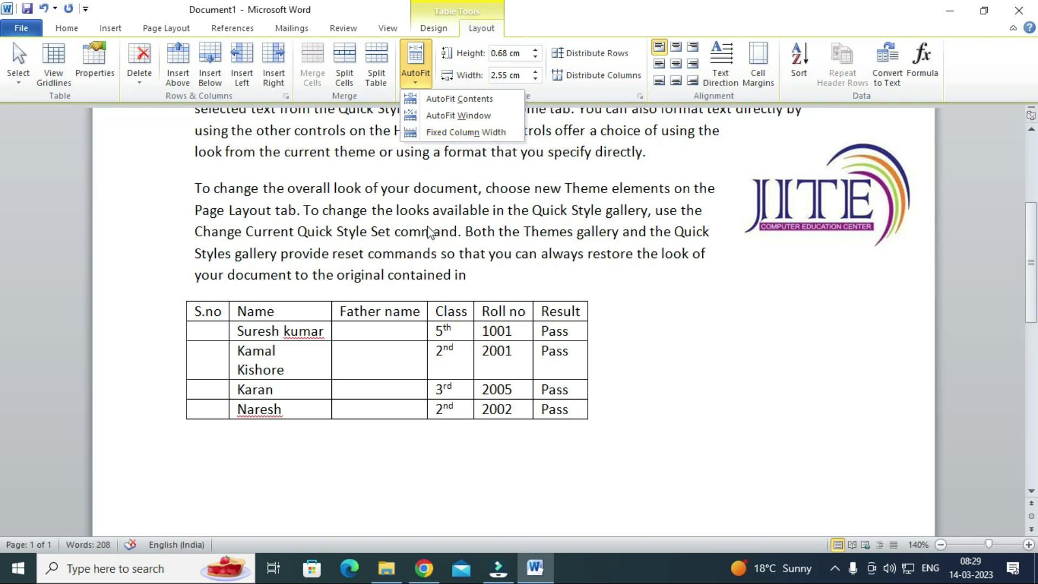
click(560, 161)
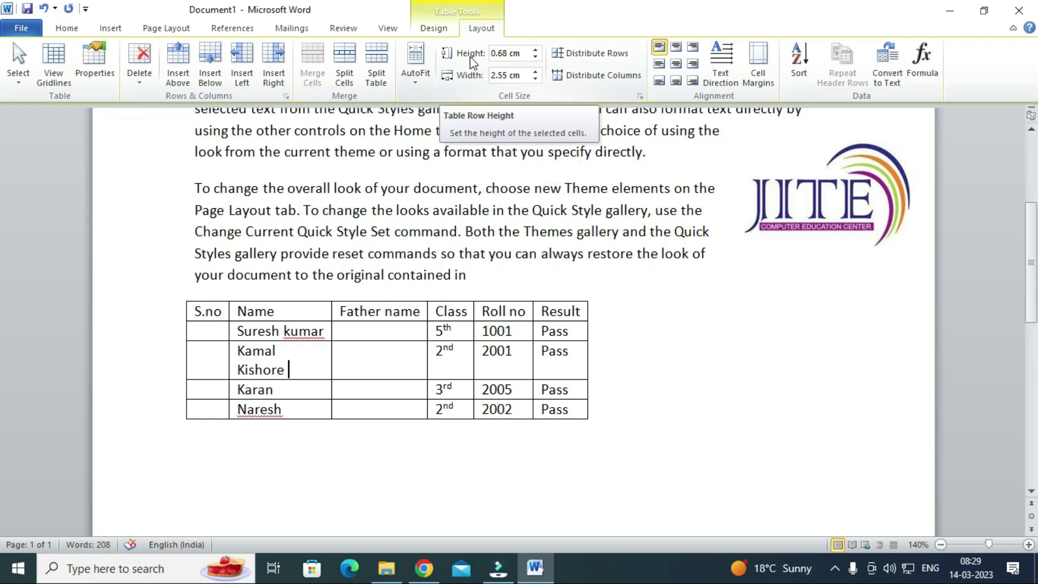
Enlarge the whole table until the Father name column is about 4 cm wide, and set the header row's height to 1.1 cm
drag(588, 422, 855, 426)
click(525, 313)
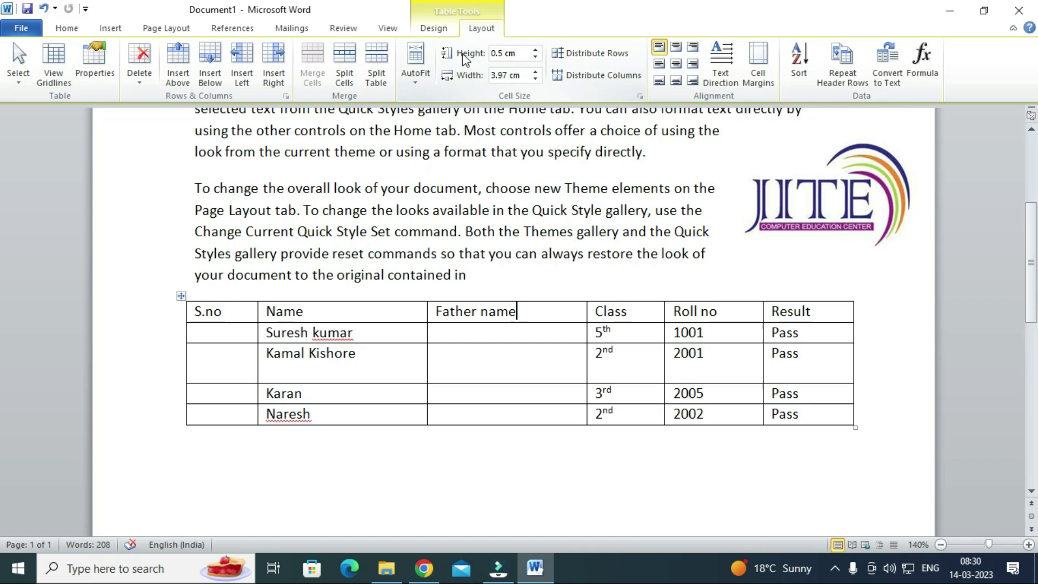
click(536, 51)
click(536, 51)
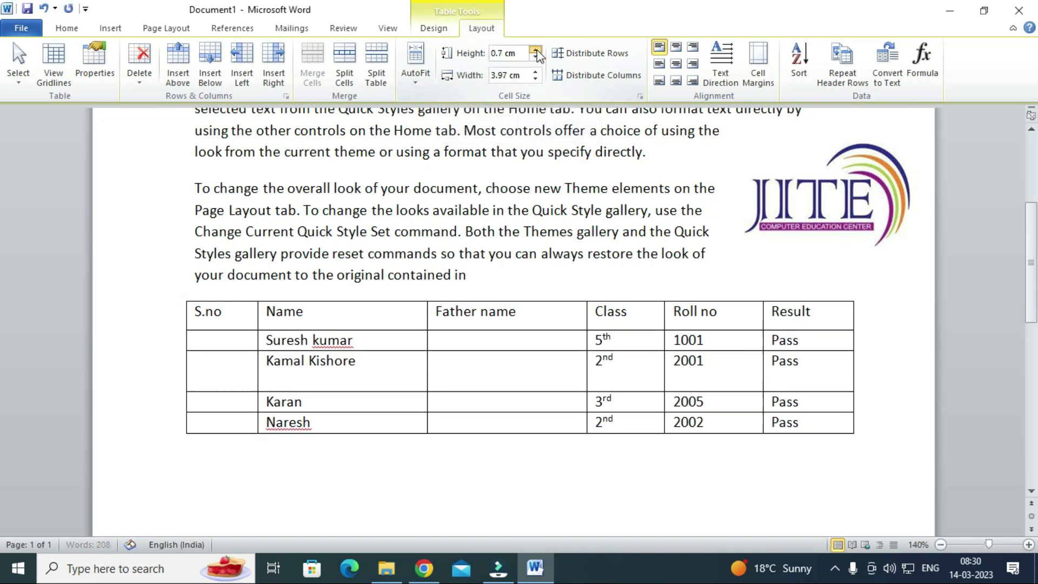
click(536, 51)
click(536, 51)
click(536, 51)
click(536, 51)
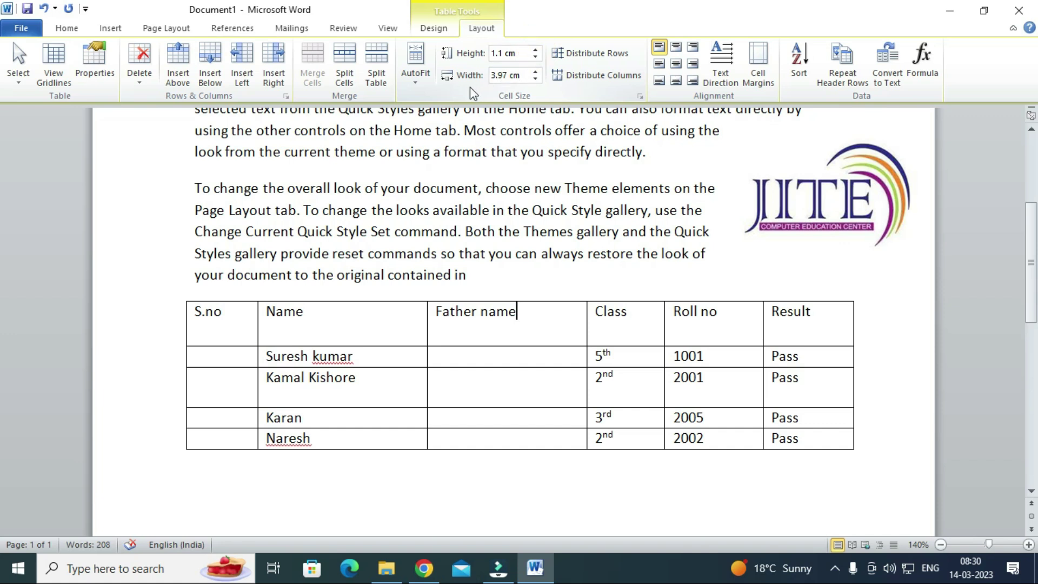
Try a wider Class column and set its width to 2 cm
click(649, 331)
click(536, 72)
click(537, 72)
click(538, 73)
click(538, 73)
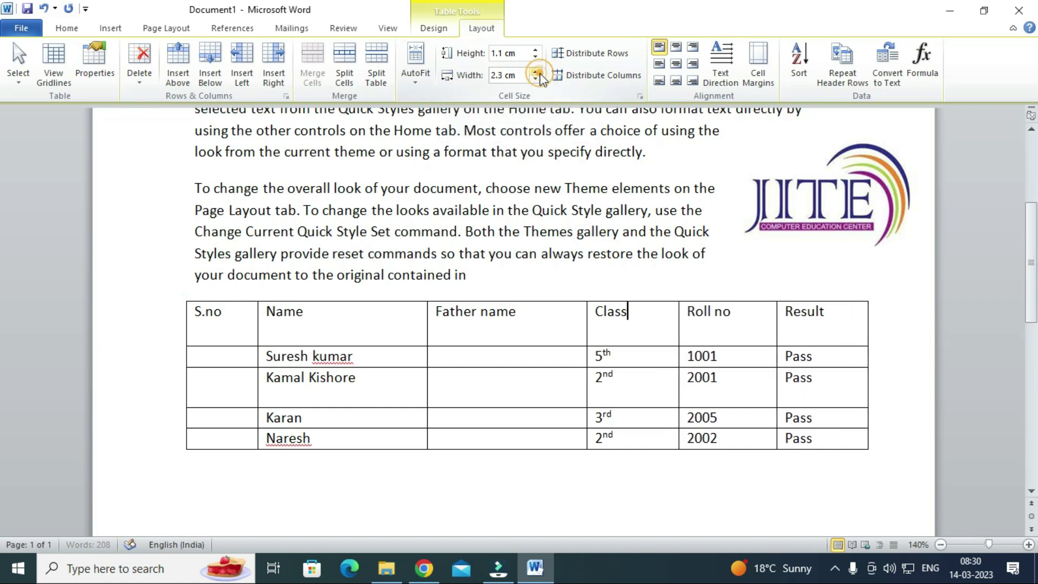
click(537, 72)
click(537, 72)
click(536, 79)
click(535, 79)
click(536, 79)
click(536, 79)
click(536, 79)
Set the header row's height to 0.7 cm, keeping the Class heading aligned top left
click(537, 58)
click(537, 58)
click(537, 58)
click(537, 58)
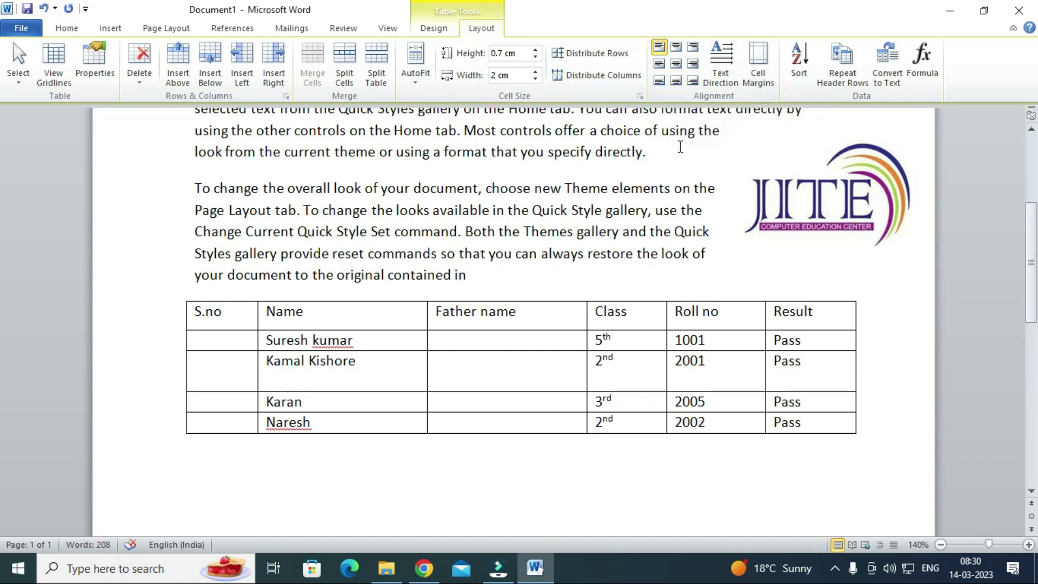
click(656, 47)
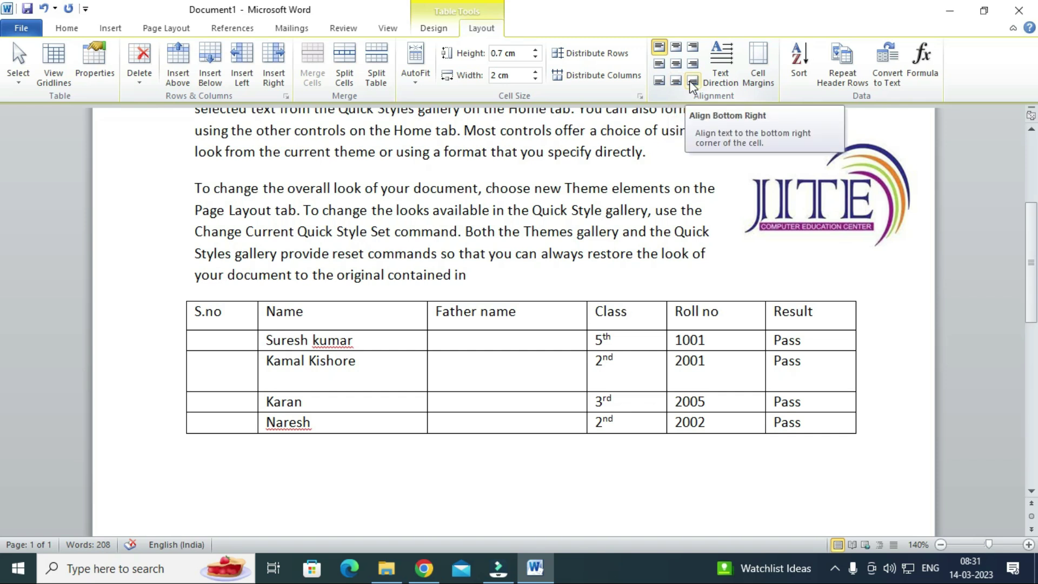
Stretch the table to a header row height of about 1.9 cm and widen the Class column to about 3.5 cm at its border with Father name
scroll(608, 269, down, 1)
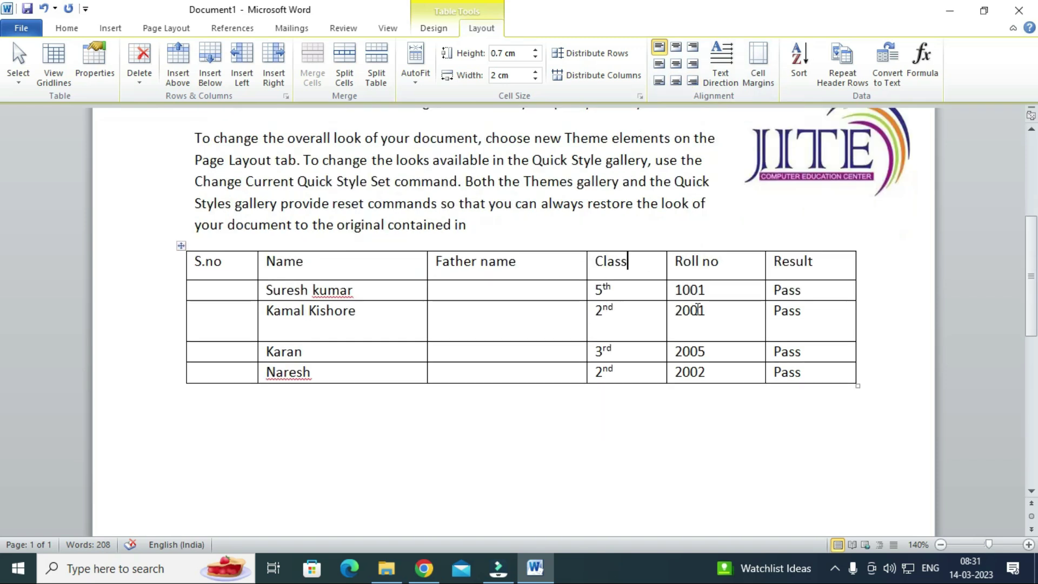
drag(859, 386, 878, 503)
drag(594, 227, 535, 227)
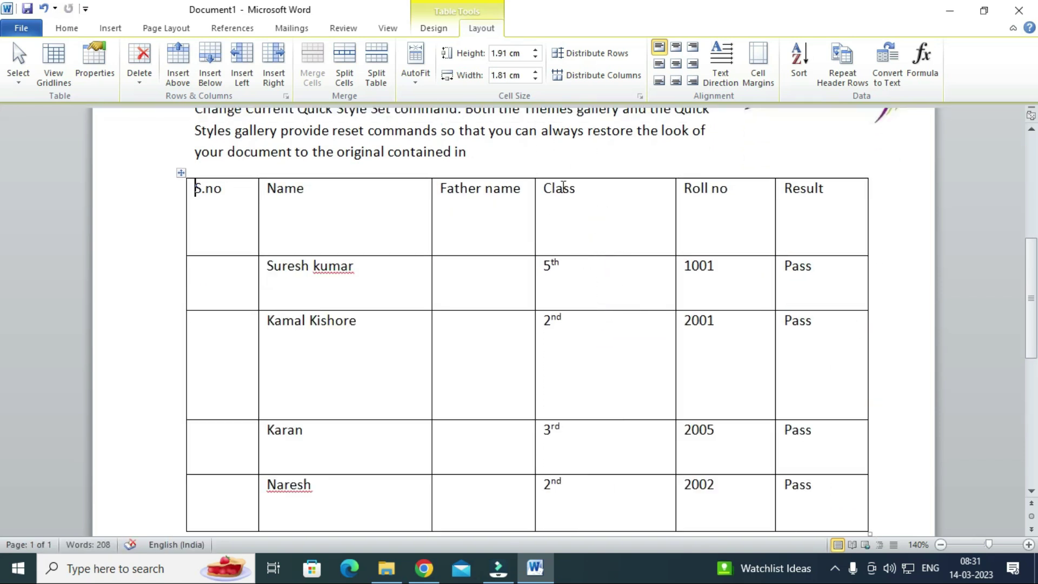
Align the Class heading to the centre of its cell and finally to the cell's bottom left corner
double_click(545, 193)
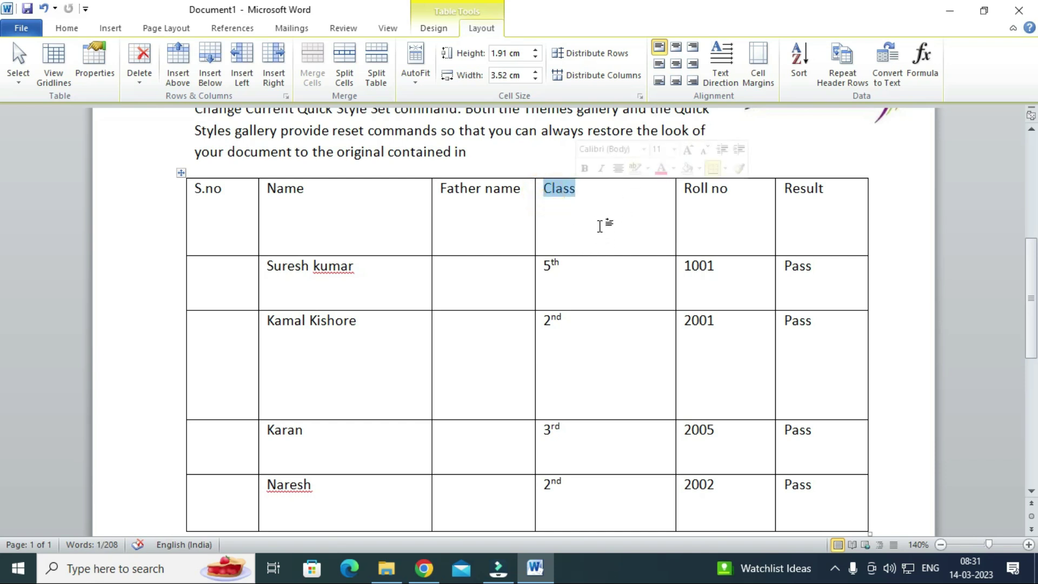
click(676, 64)
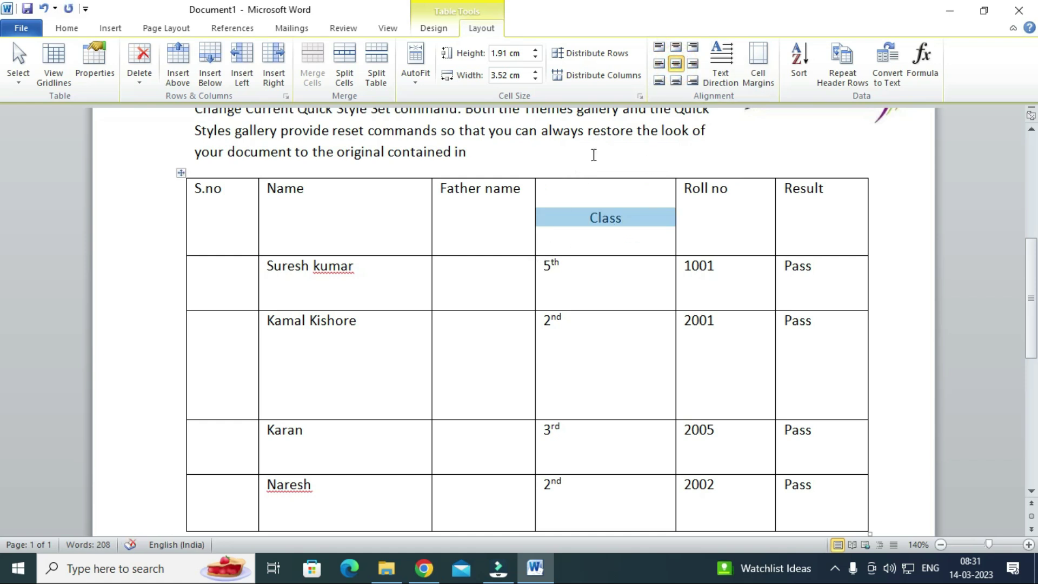
click(657, 82)
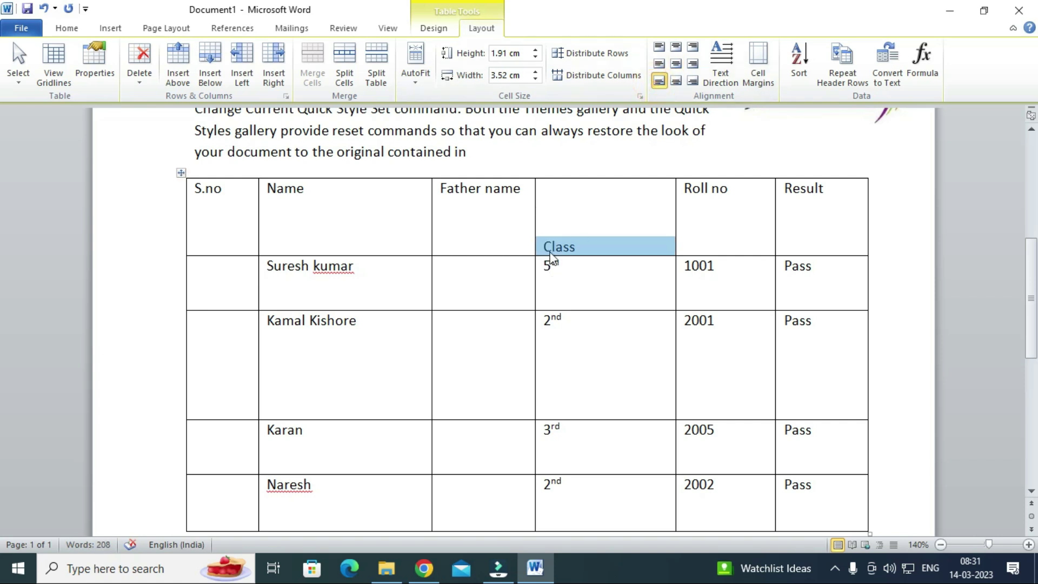
Try the remaining cell alignments on the Class heading and leave it aligned top centre
click(676, 81)
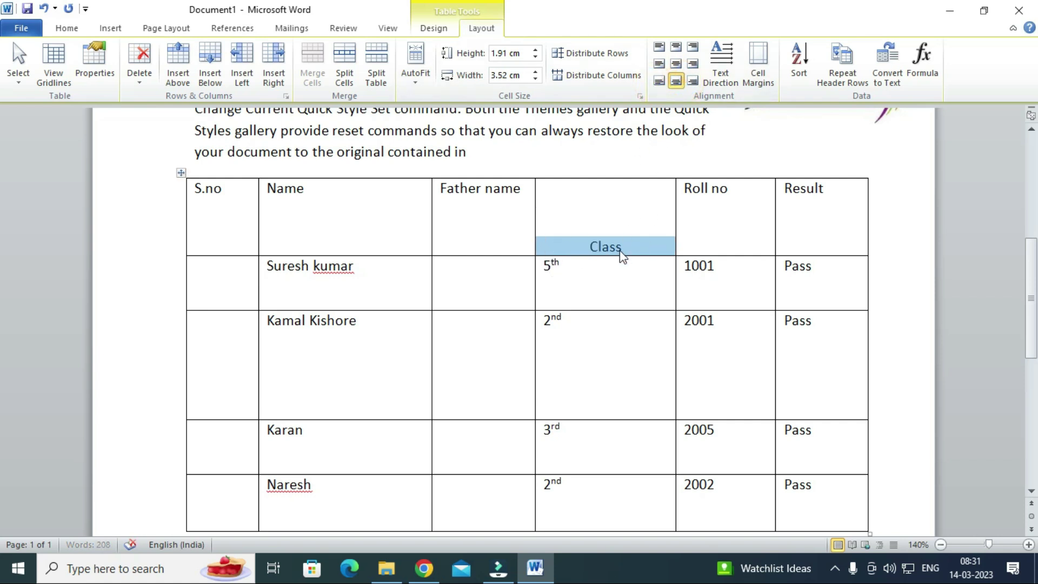
click(693, 81)
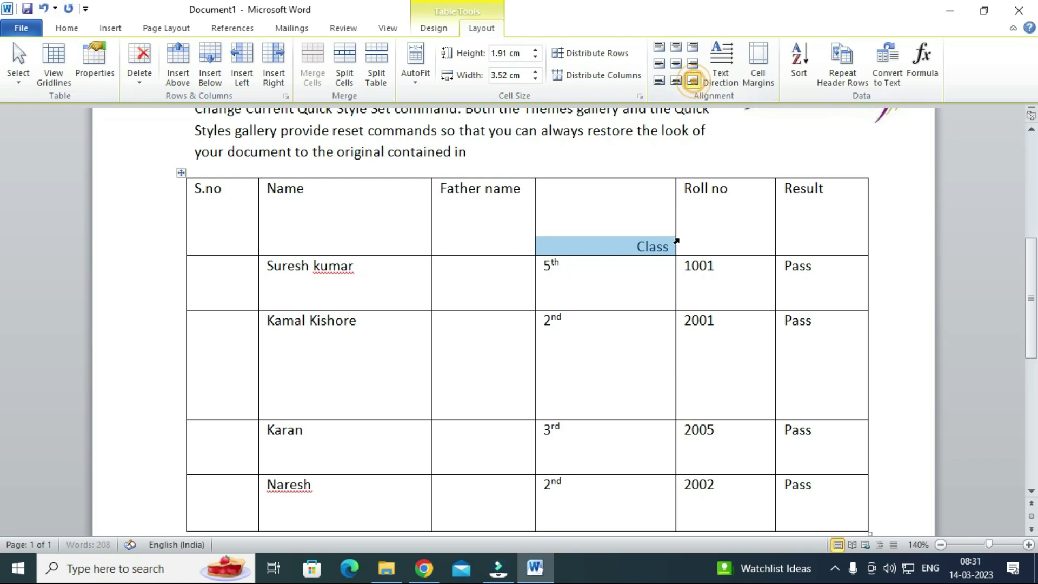
click(694, 64)
click(693, 46)
click(676, 46)
click(658, 46)
click(658, 64)
click(676, 64)
click(659, 46)
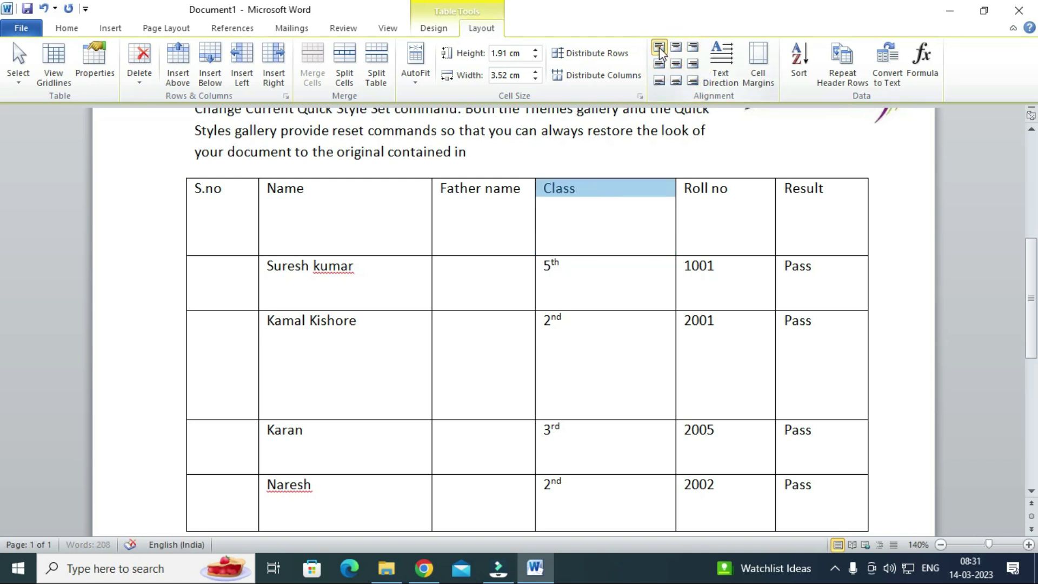
click(676, 47)
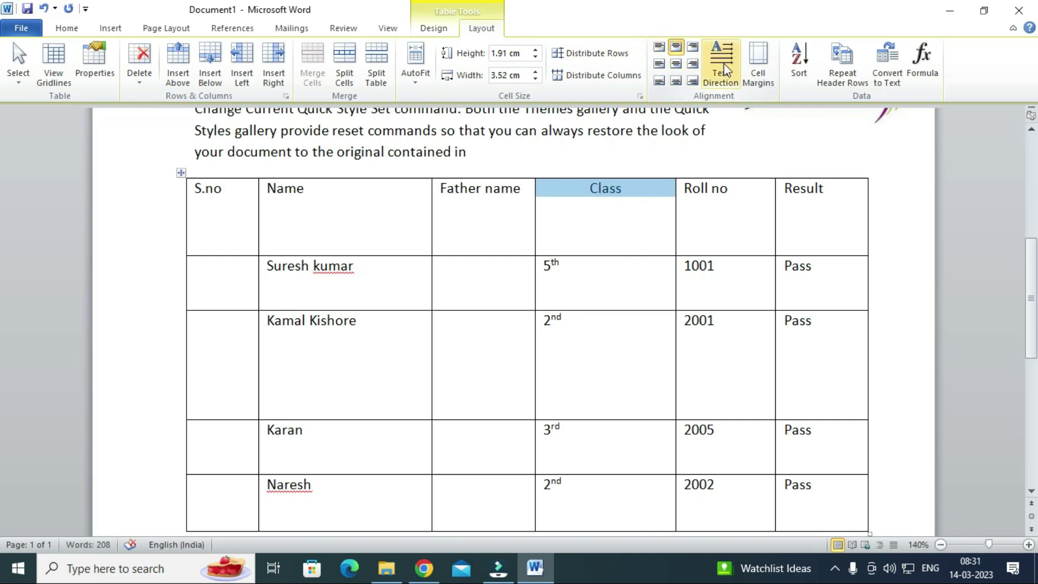
Narrow the Class column to about 1.25 cm at its border with Roll no
scroll(586, 281, down, 3)
scroll(589, 291, up, 3)
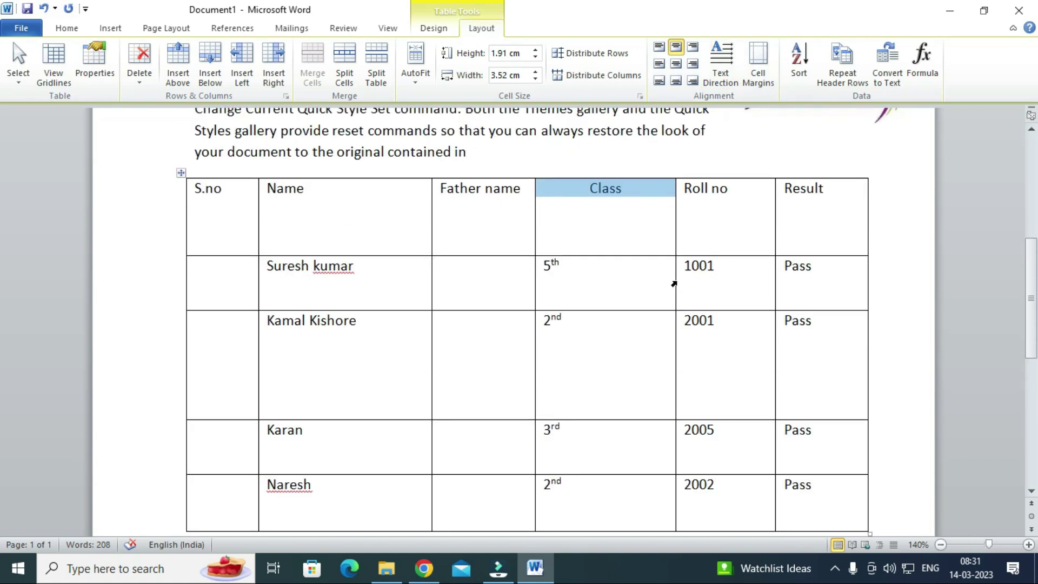
drag(674, 282, 586, 282)
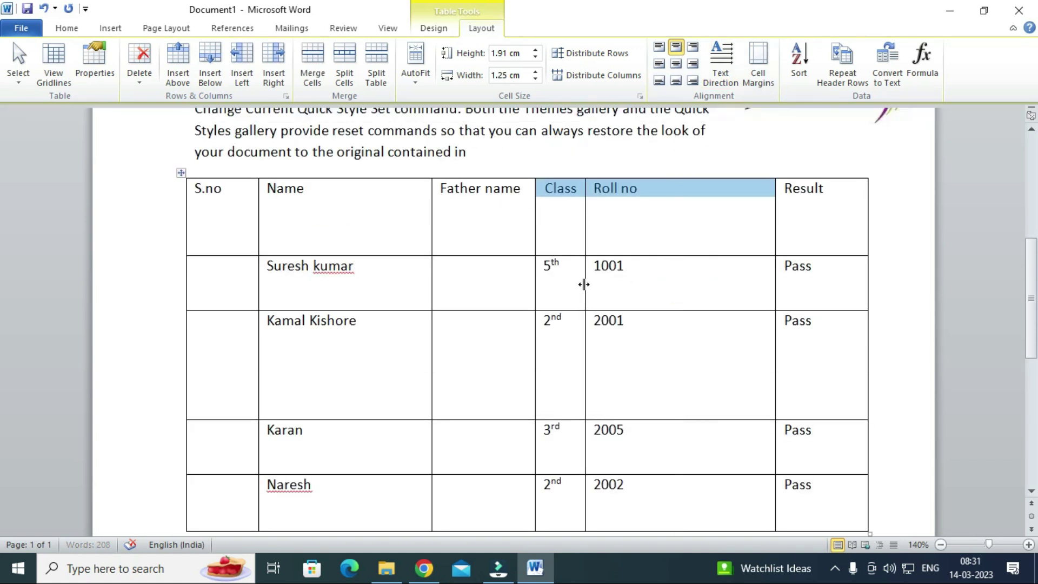
click(564, 210)
scroll(563, 209, down, 2)
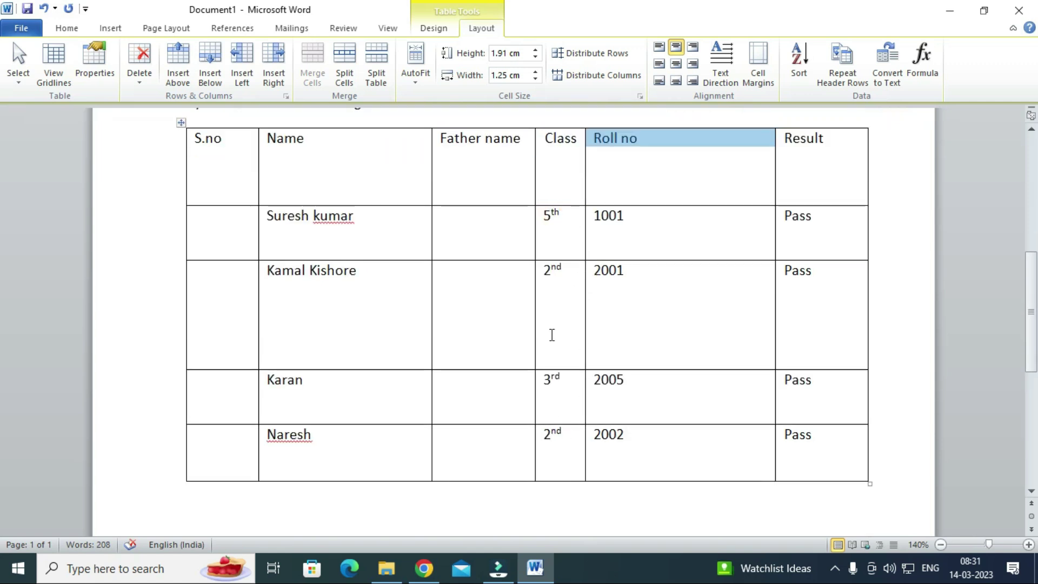
scroll(549, 319, up, 1)
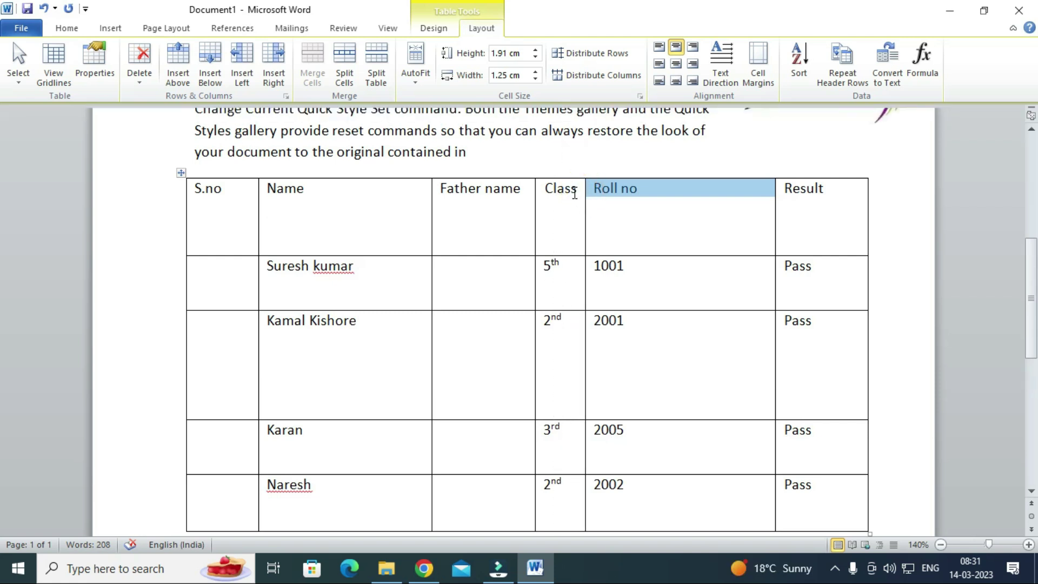
Rotate the Class heading to read top to bottom and narrow its column to about 1 cm
drag(577, 193, 545, 197)
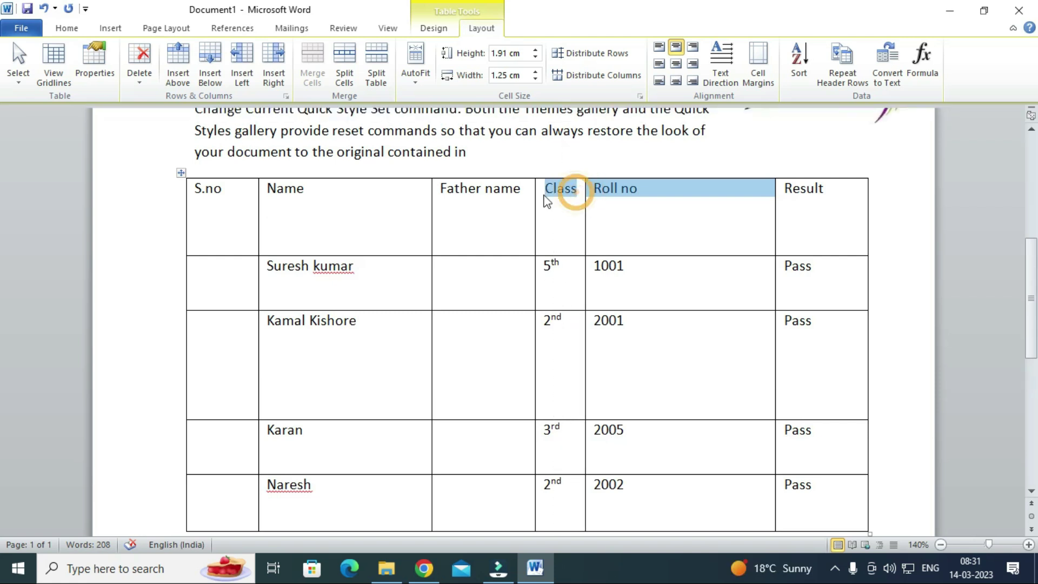
click(720, 60)
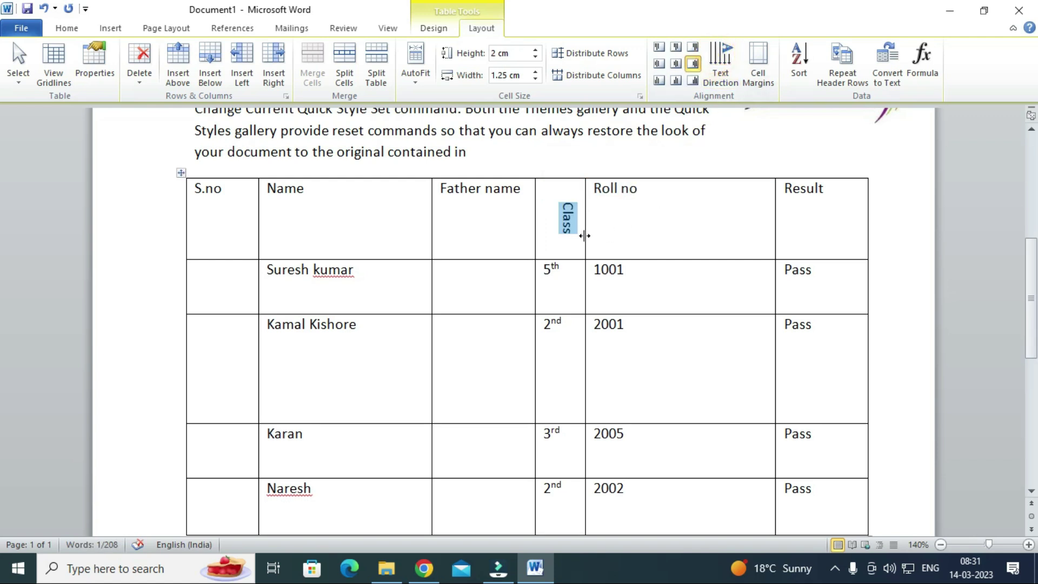
drag(585, 234, 564, 234)
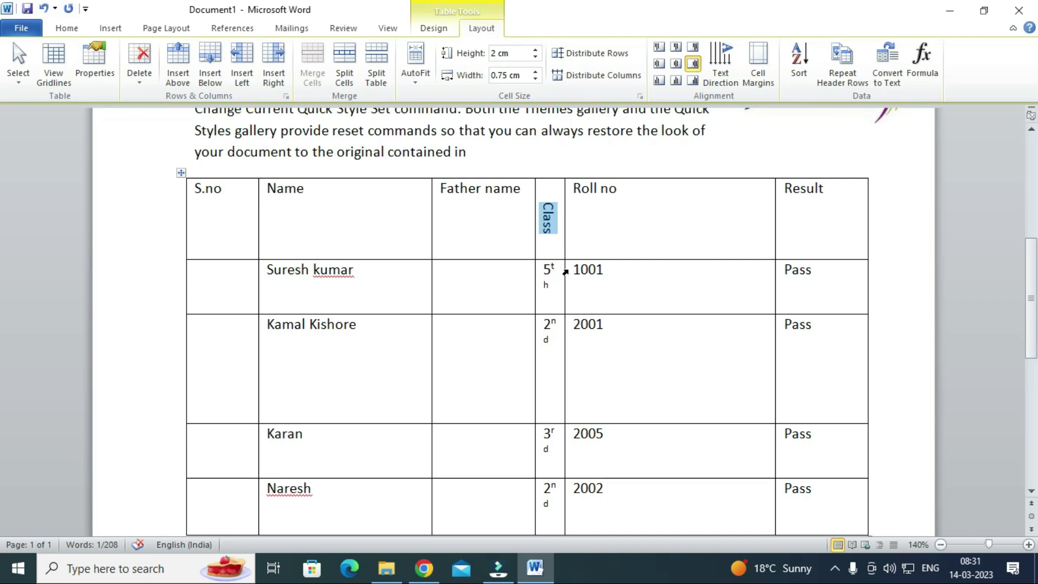
drag(565, 267, 575, 266)
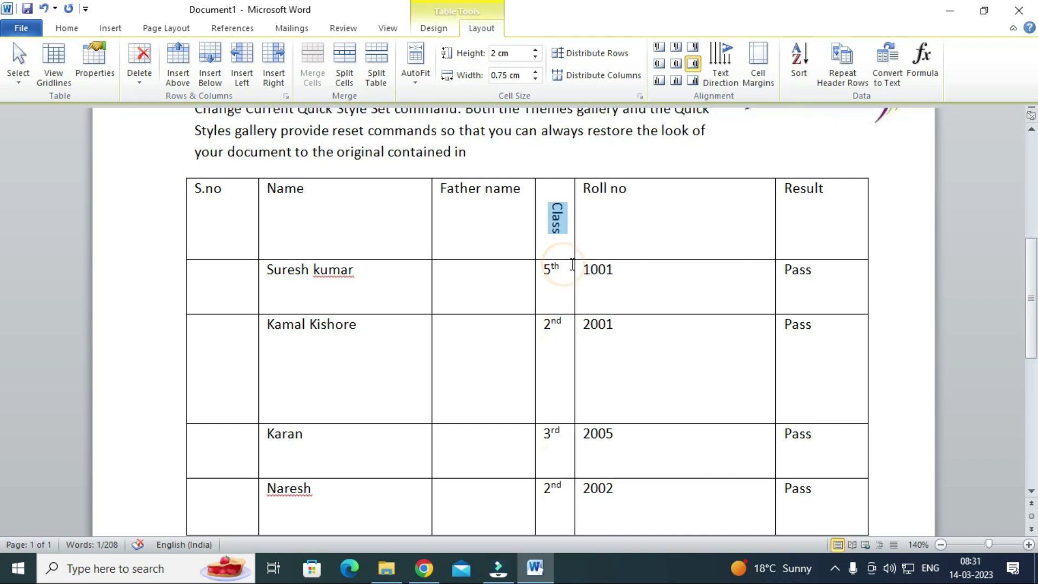
Rotate the vertical Class heading so that it reads from bottom to top
click(553, 203)
drag(553, 202, 557, 234)
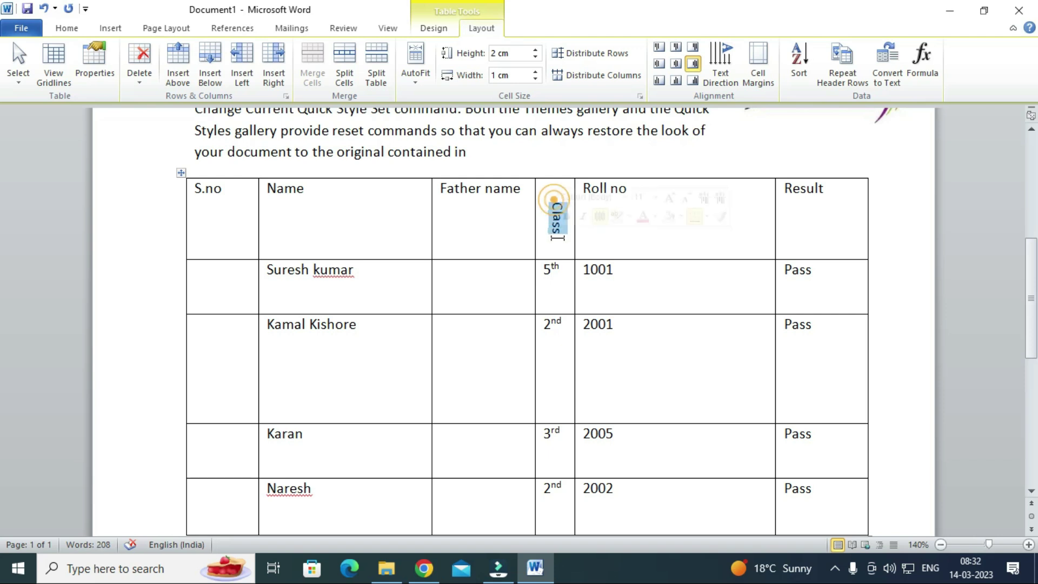
click(727, 61)
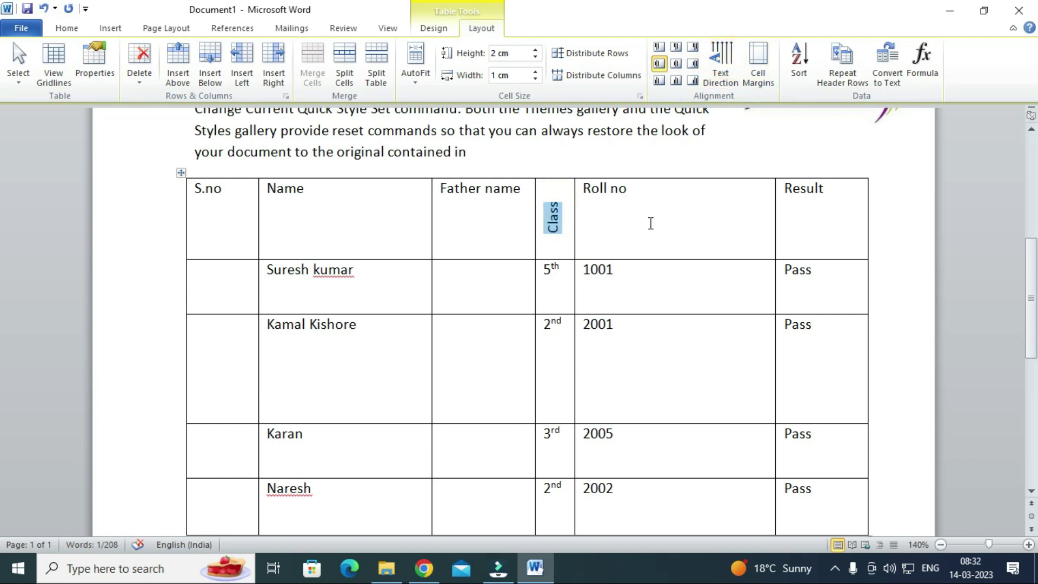
Set the table's default top cell margin to 0.3 cm
click(681, 211)
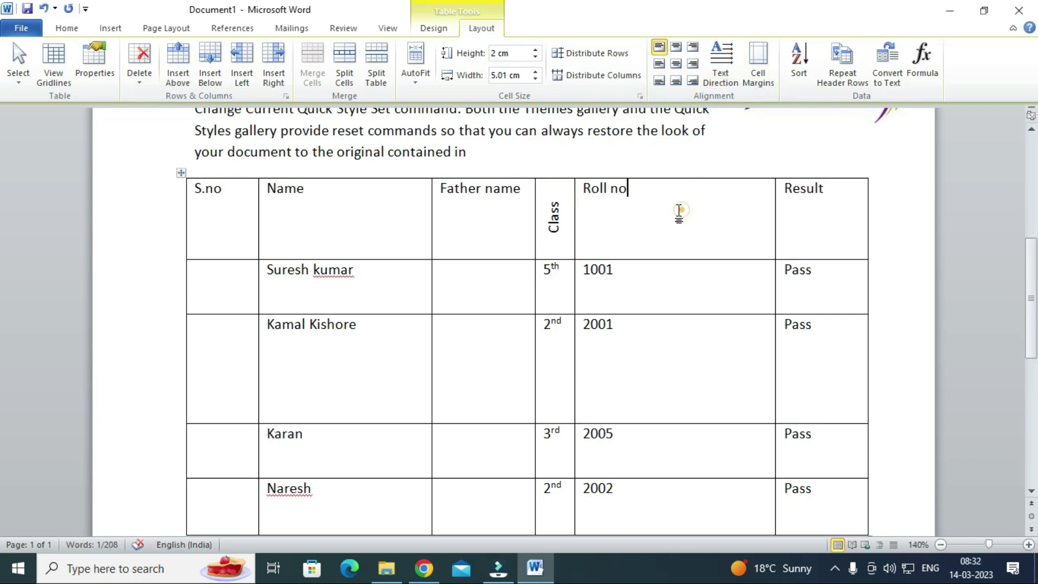
click(754, 88)
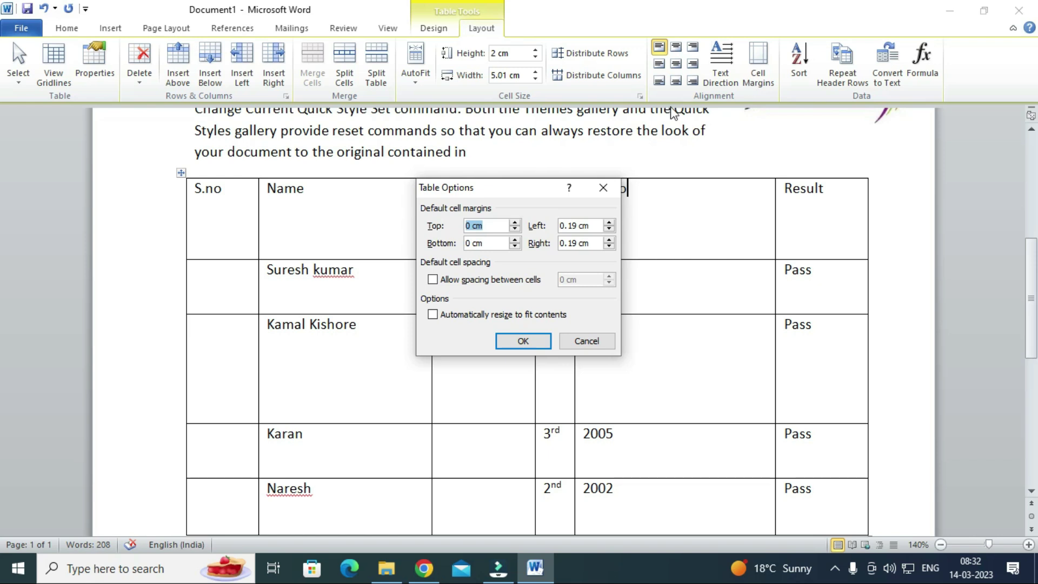
drag(527, 187, 869, 177)
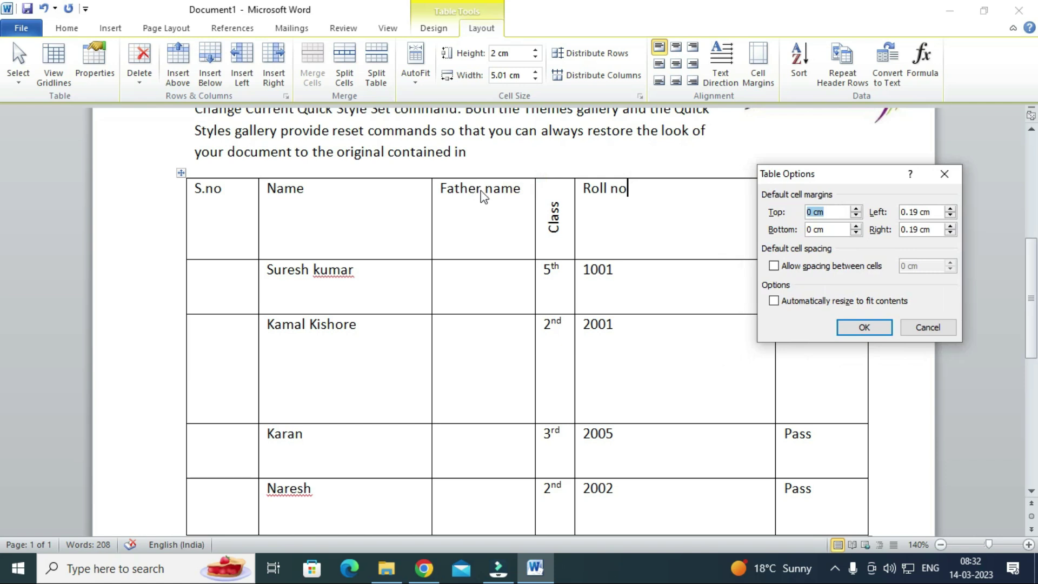
click(857, 210)
click(857, 209)
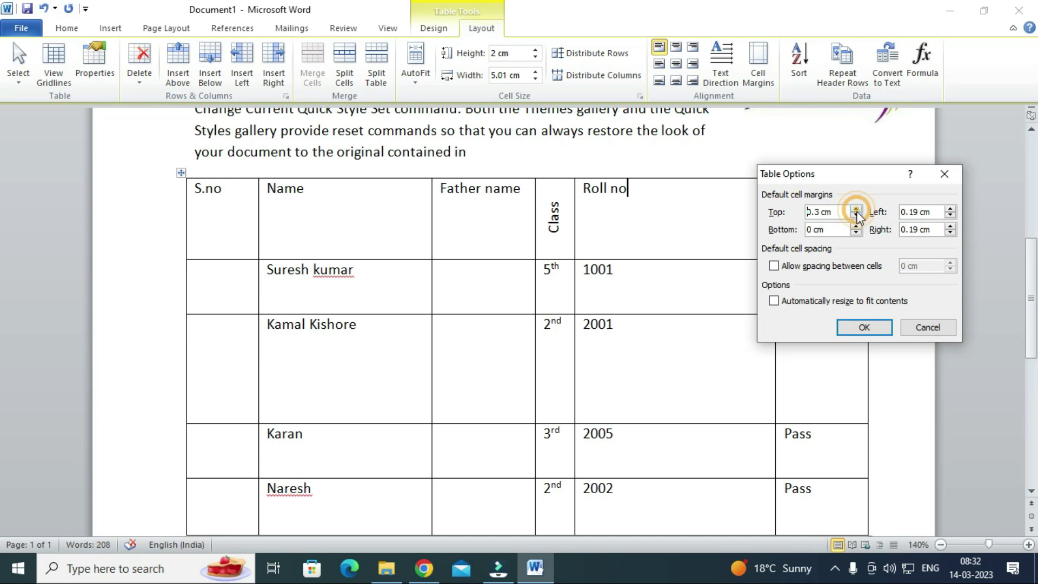
click(864, 328)
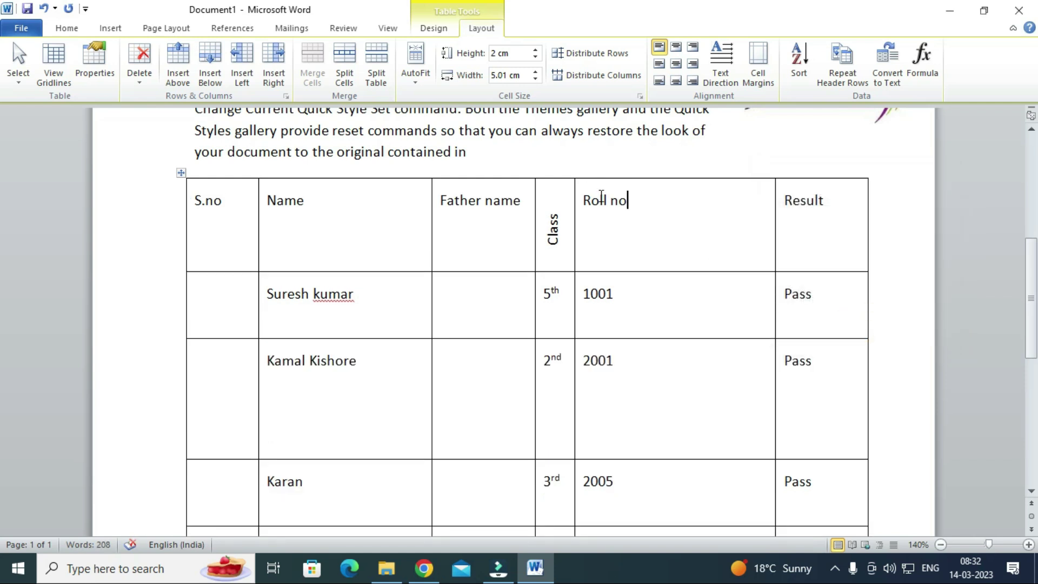
Undo and redo the top cell margin change, and undo an extra text rotation of the Roll no heading
key(ctrl+z)
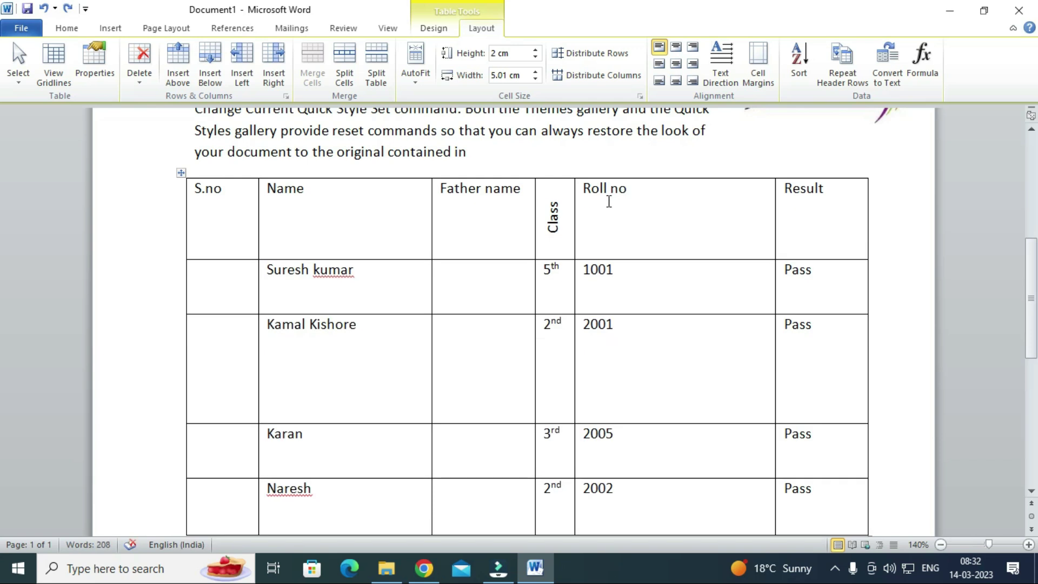
key(ctrl+y)
key(ctrl+y)
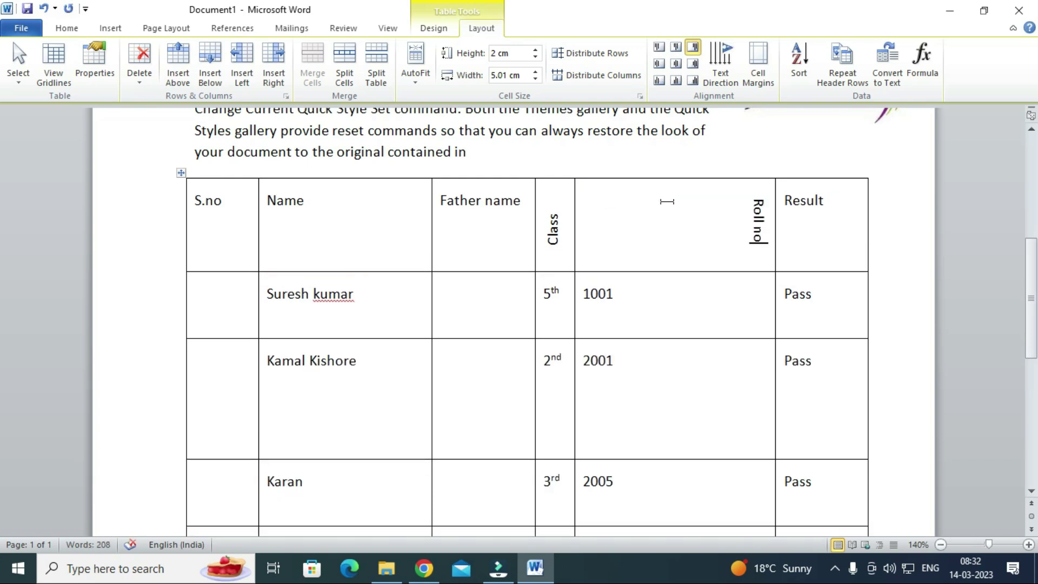
key(ctrl+z)
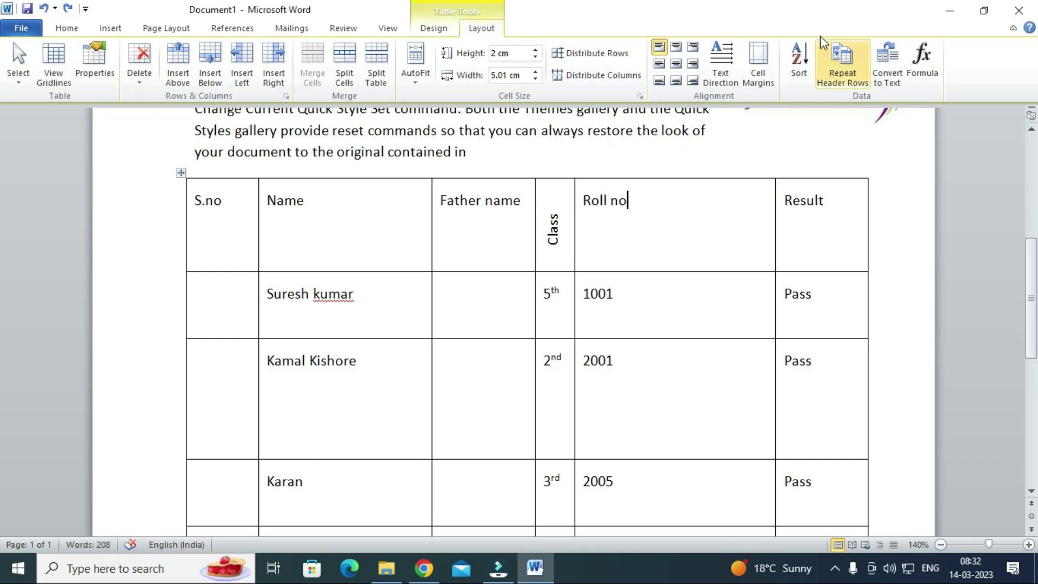
Sort the table by S.no as text in ascending order, treating the first row as a header row
click(800, 69)
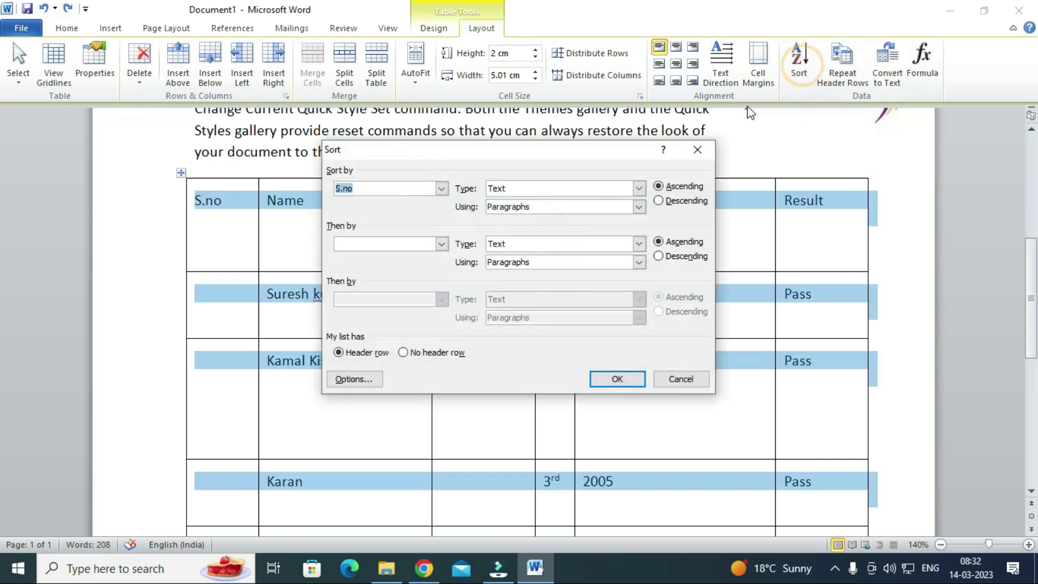
drag(542, 152, 550, 120)
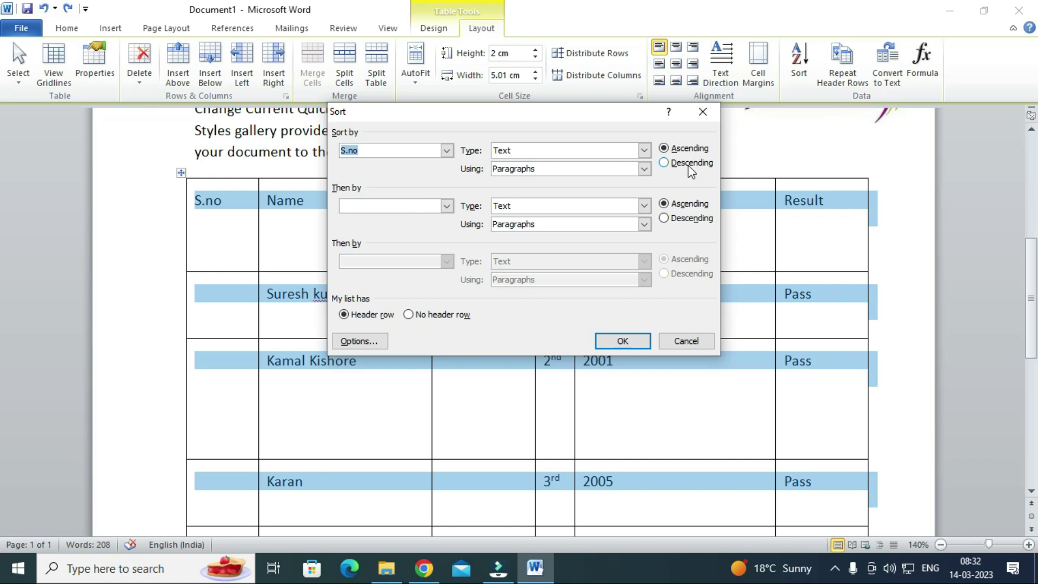
drag(618, 111, 981, 85)
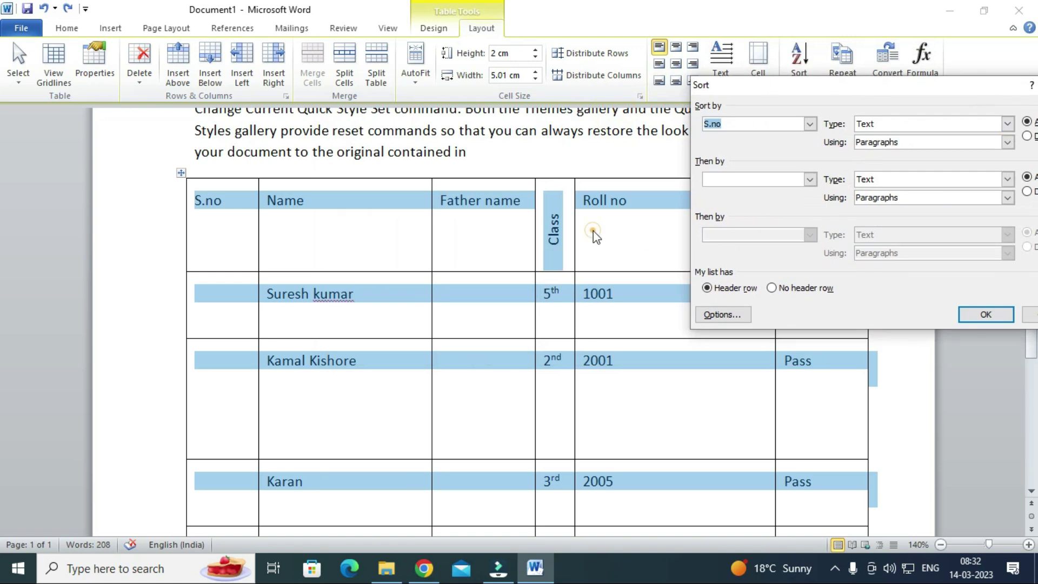
click(968, 314)
Cycle the Class heading's text direction, widen its column to about 1.5 cm and leave the heading horizontal
double_click(550, 264)
click(715, 60)
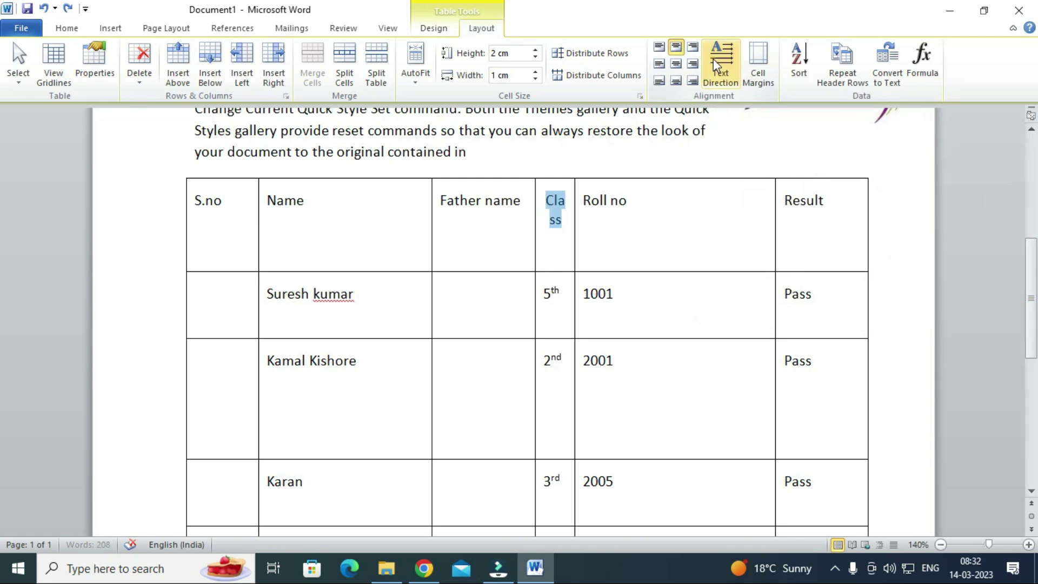
click(717, 60)
click(717, 59)
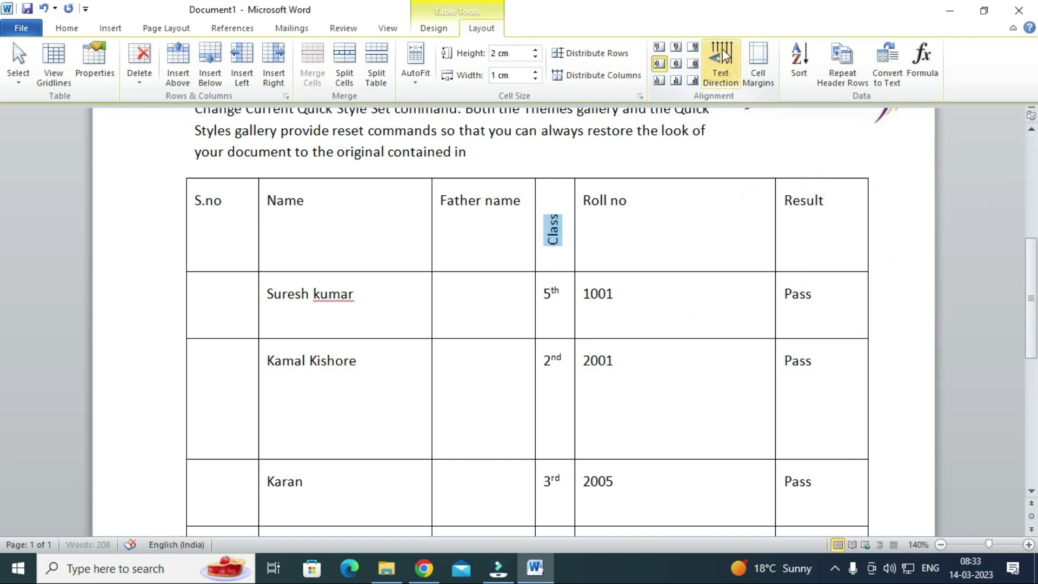
drag(576, 228, 595, 224)
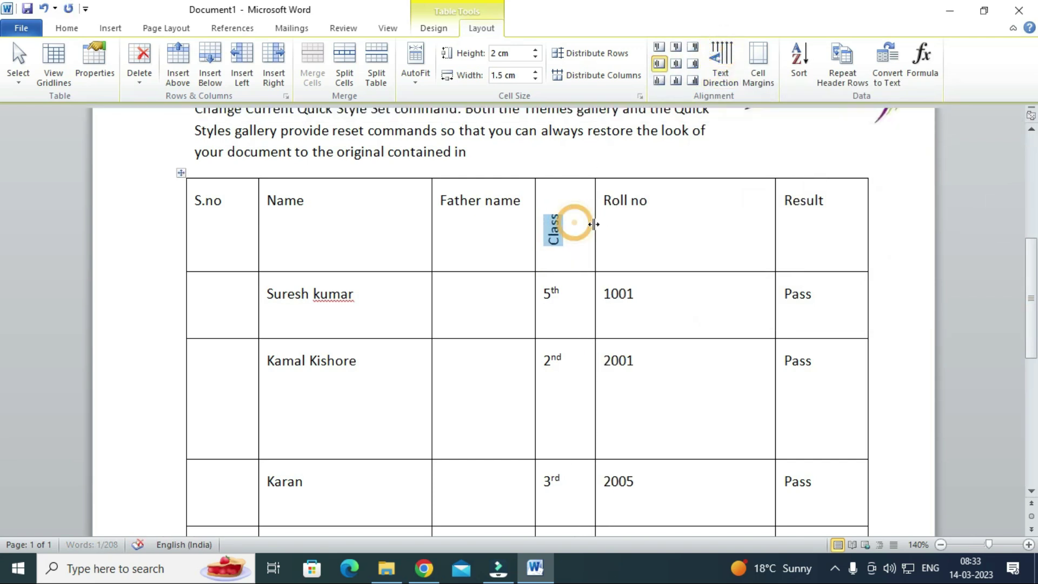
click(719, 59)
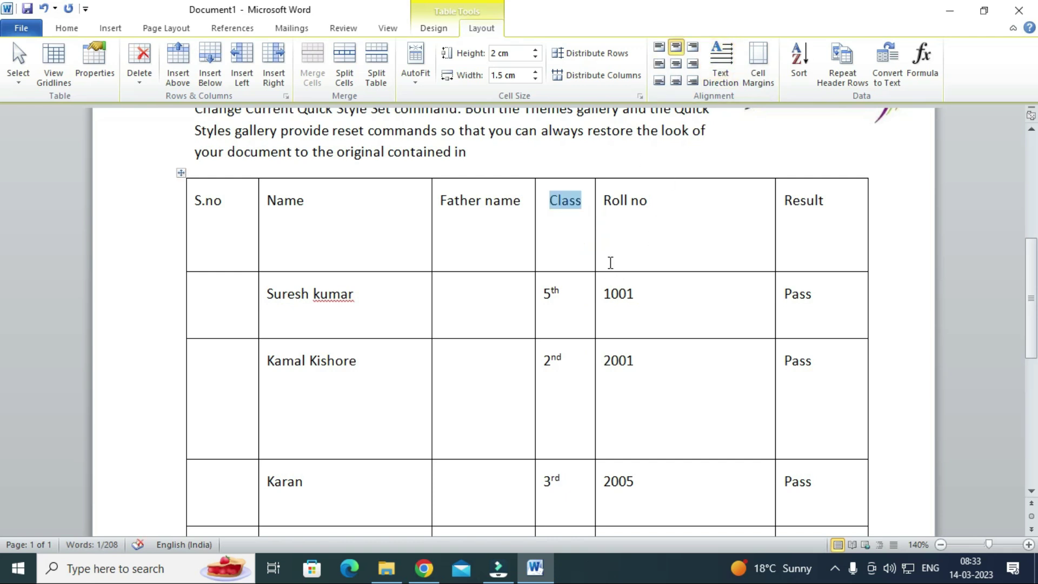
Shrink the header row to about 0.3 cm and reduce the four student rows to compact heights
drag(532, 272, 535, 210)
drag(569, 277, 570, 243)
drag(580, 364, 613, 276)
drag(609, 344, 610, 314)
drag(663, 382, 670, 353)
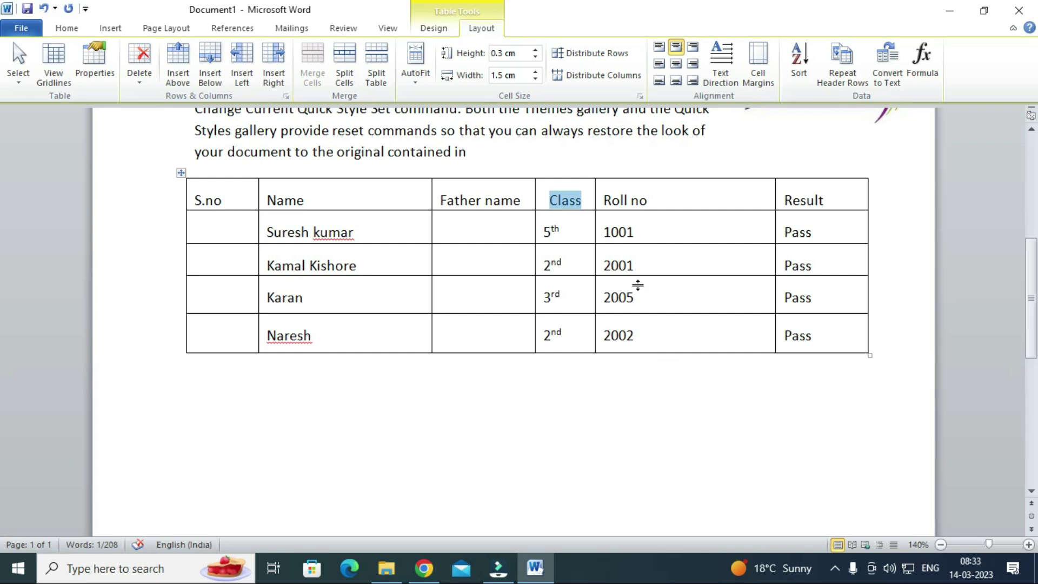
Extend the table with two blank rows below the last student row
click(649, 336)
key(Tab)
key(Tab)
key(Tab)
key(Tab)
key(Tab)
key(Tab)
key(Tab)
key(Tab)
key(Tab)
key(Tab)
key(Tab)
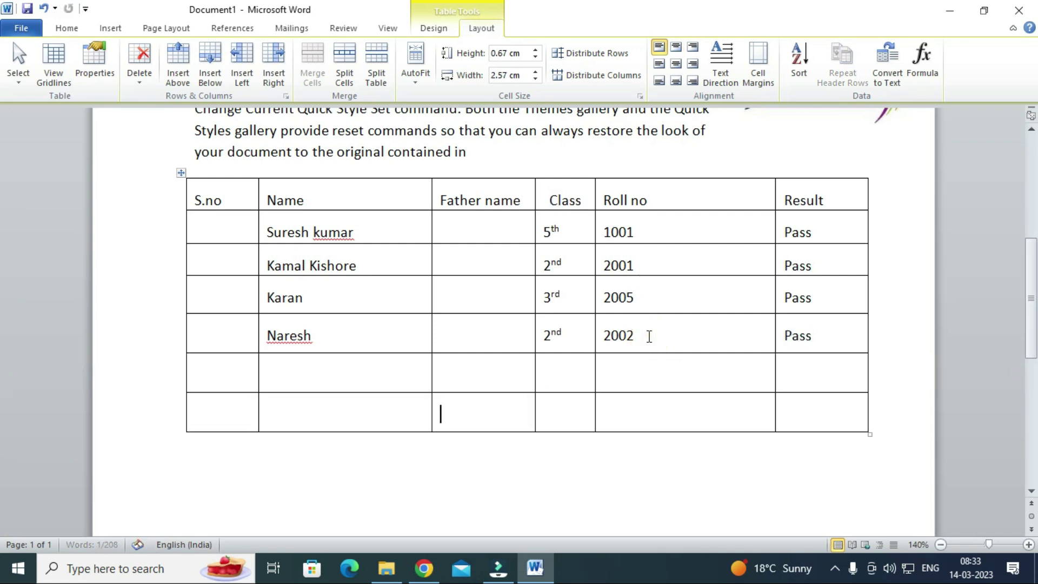
Enter the roll numbers 1501 and 1100 in the two new rows
click(629, 370)
text(15)
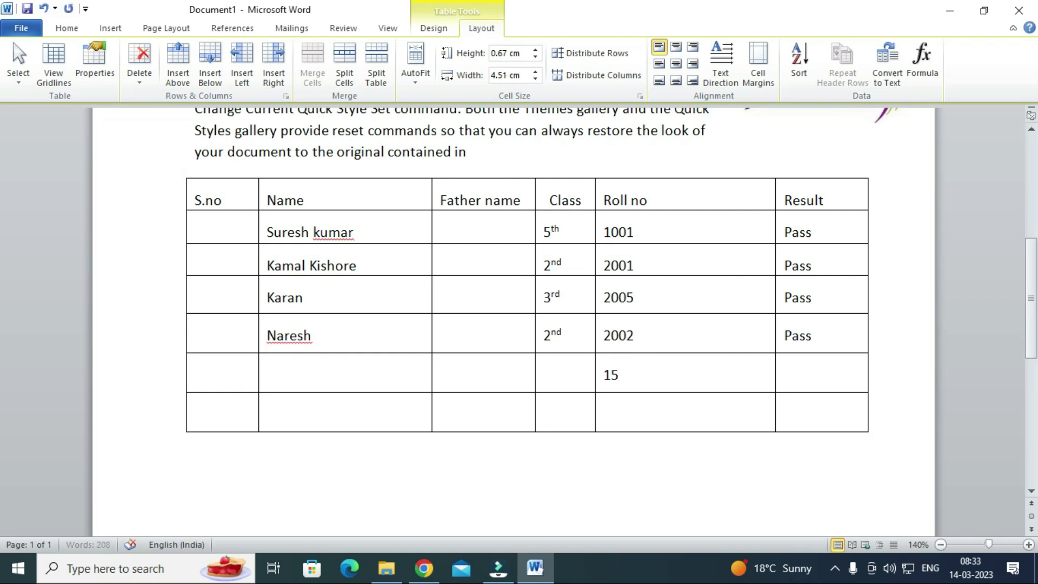
key(Tab)
key(Tab)
key(Tab)
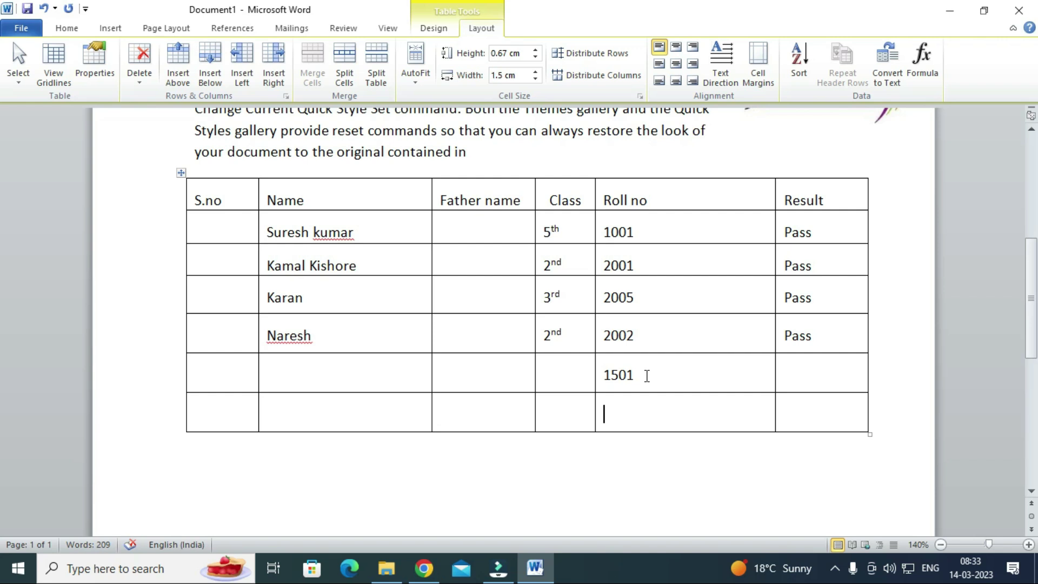
text(1100)
Sort the table rows by the Roll no column as numbers in ascending order, using the no-header-row option
drag(656, 202, 691, 422)
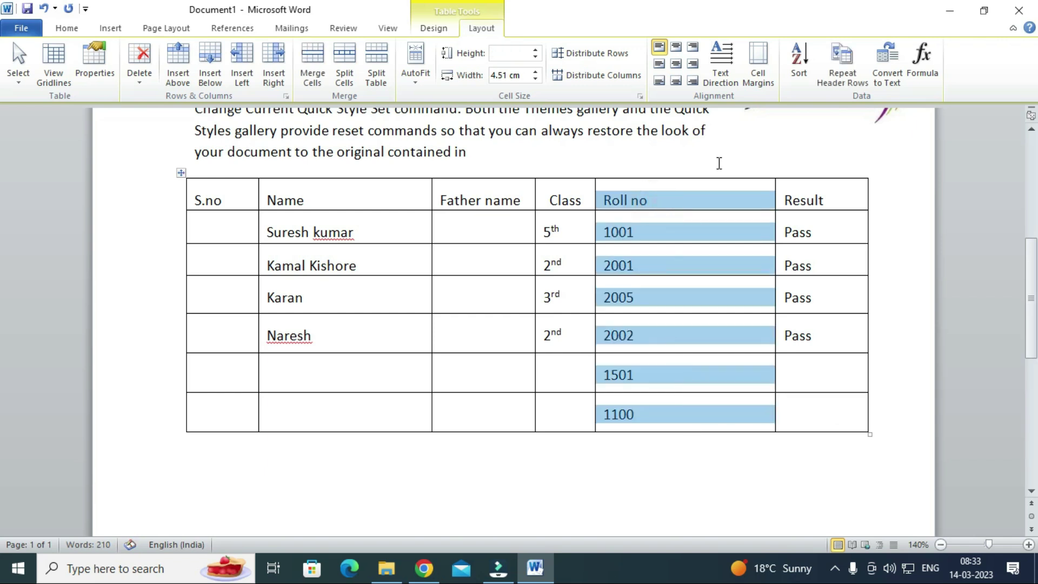
click(799, 57)
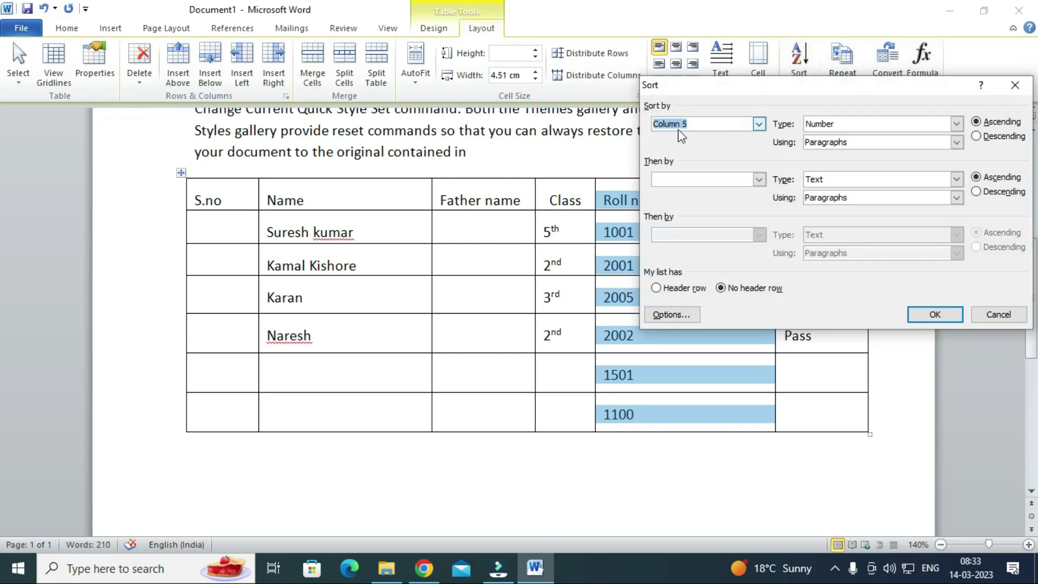
drag(709, 85, 932, 86)
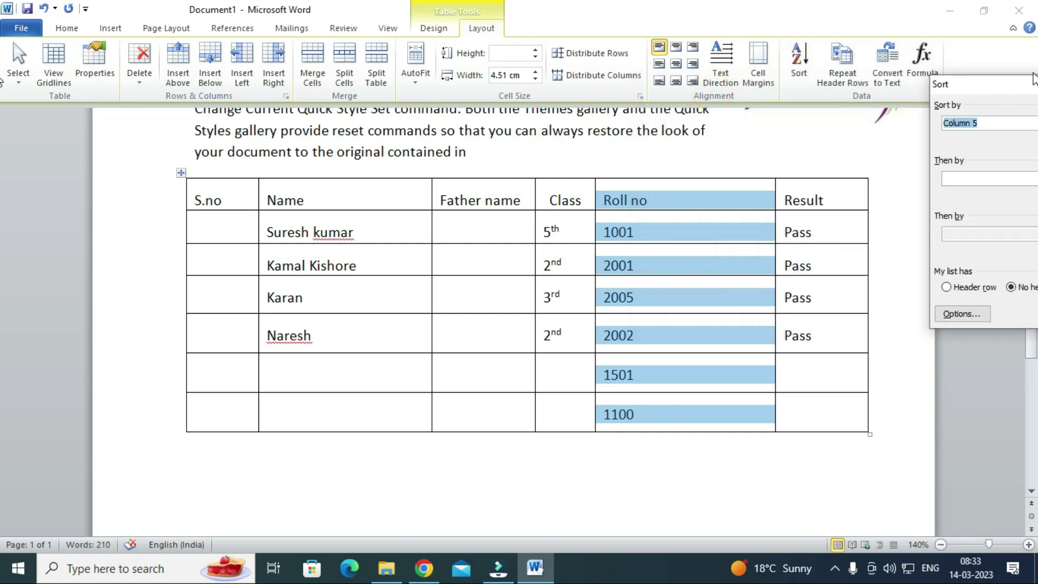
drag(988, 92, 698, 90)
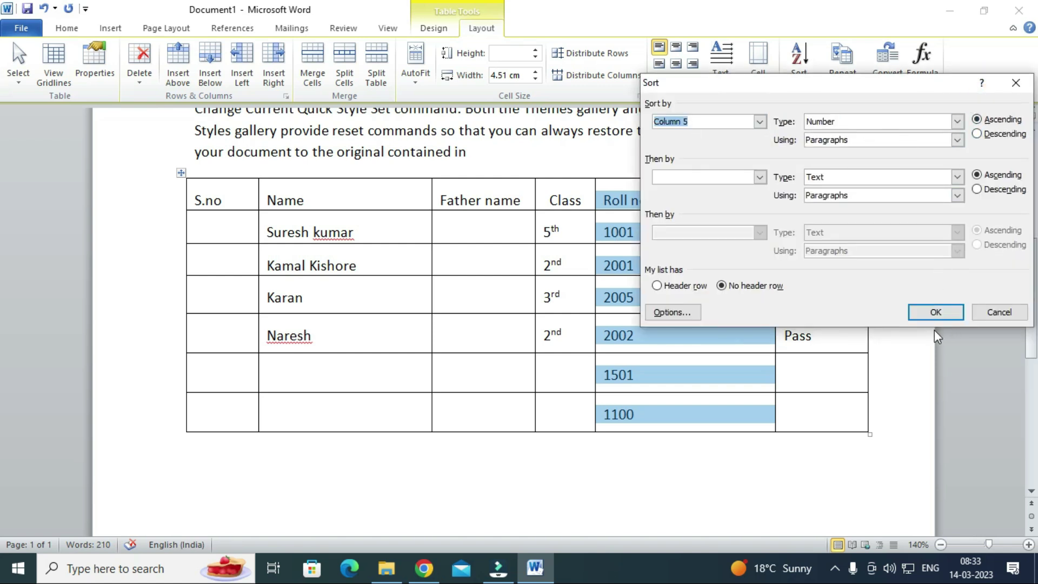
click(934, 313)
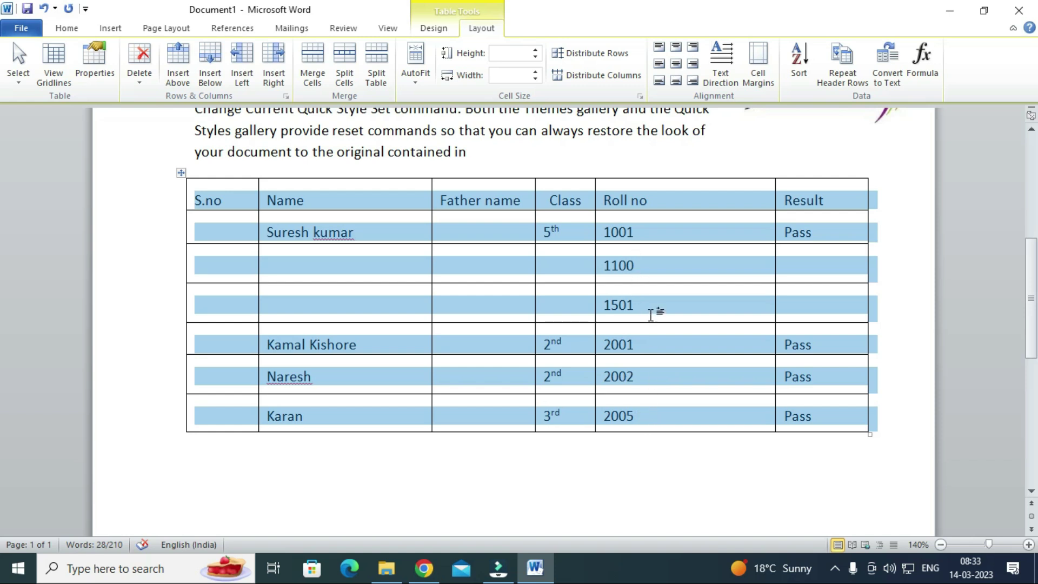
Try sorting the whole Roll no column, heading included, as numbers in descending order, and undo that sort
click(645, 182)
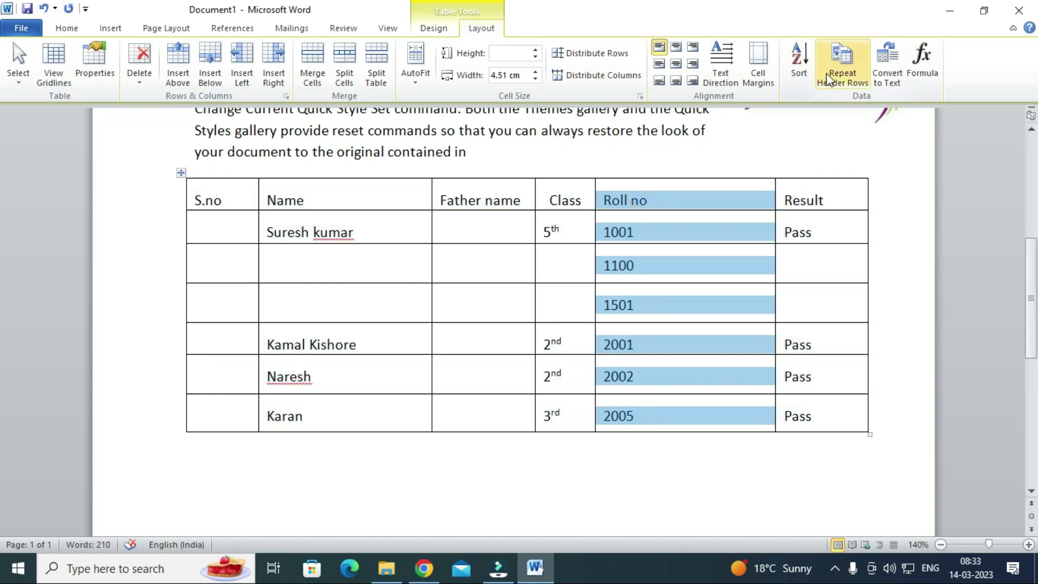
click(800, 59)
click(979, 135)
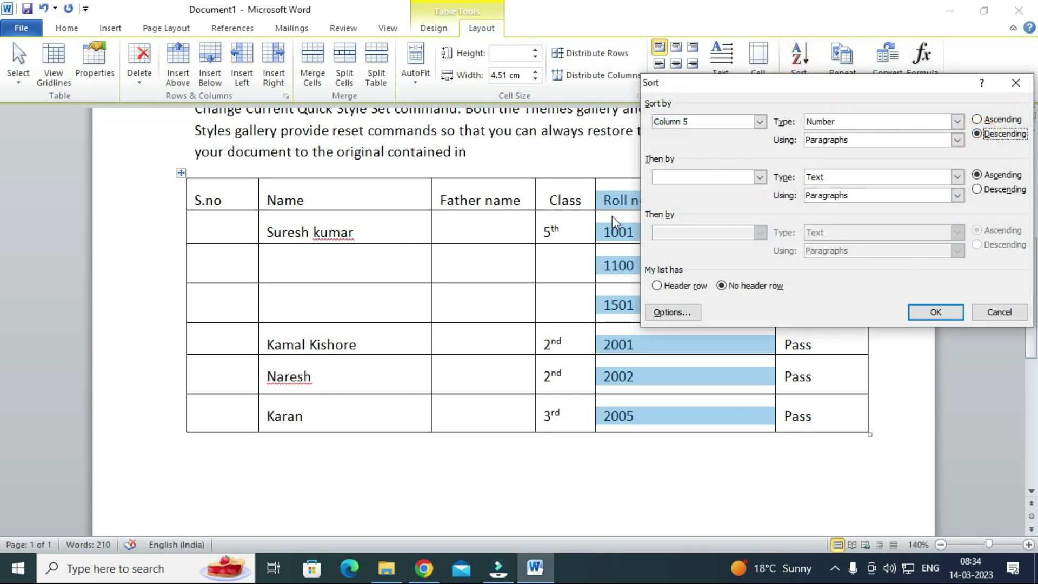
click(927, 313)
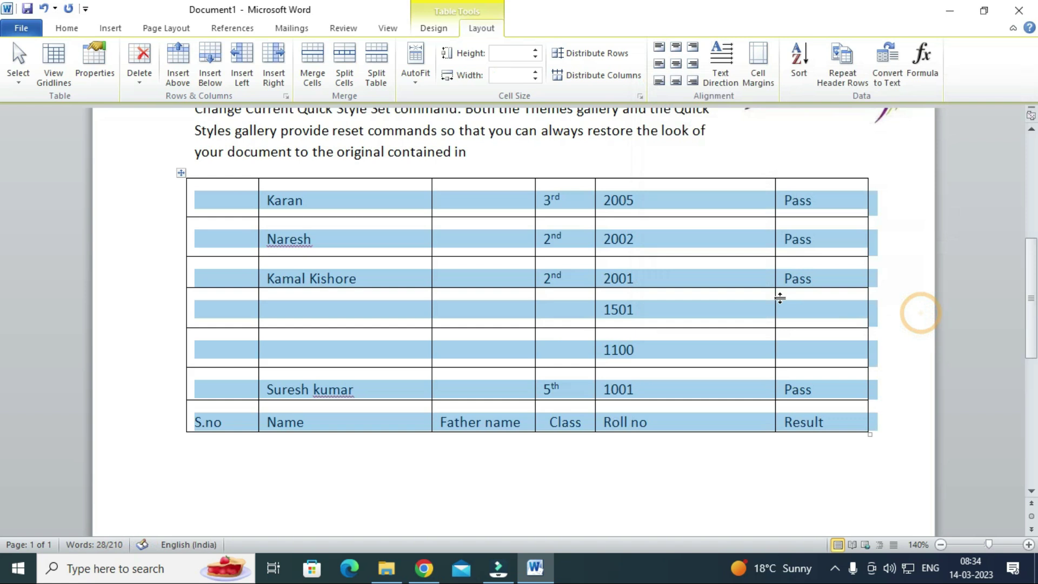
click(604, 364)
key(ctrl+z)
Sort only the rows below the heading row by roll number in descending order
click(667, 229)
drag(666, 228, 677, 413)
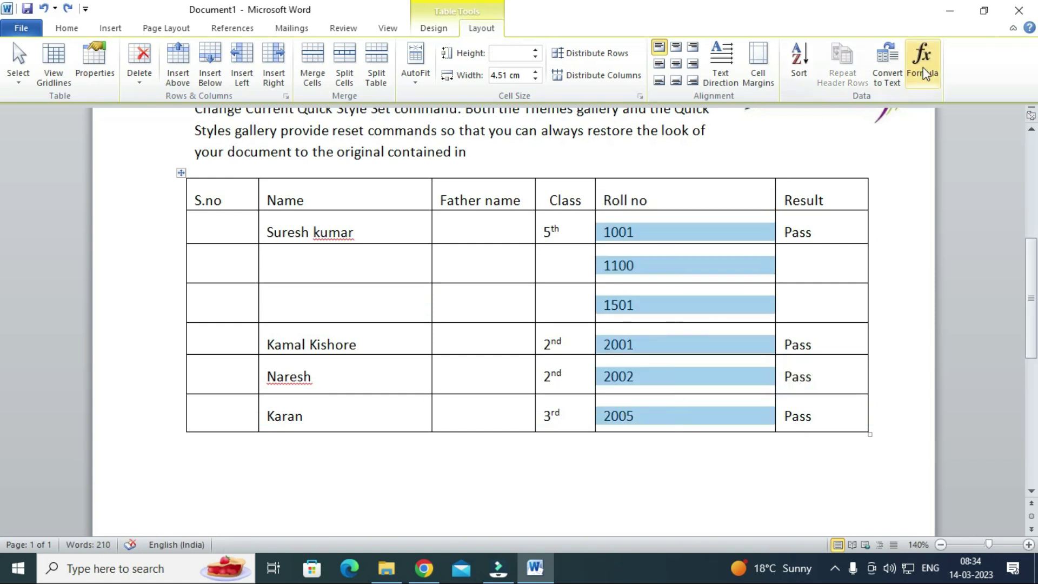
click(800, 60)
click(980, 135)
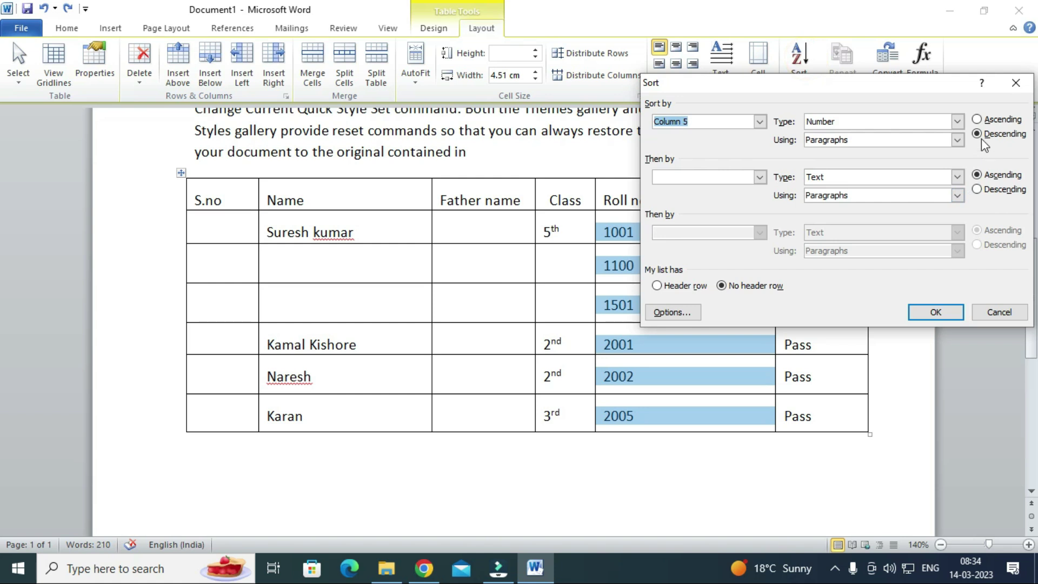
click(936, 312)
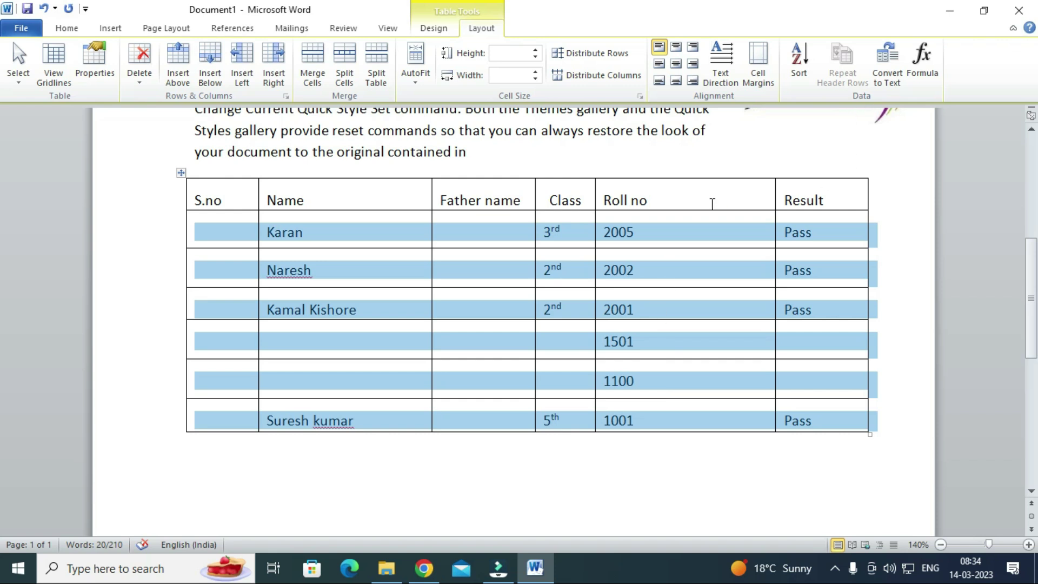
click(708, 201)
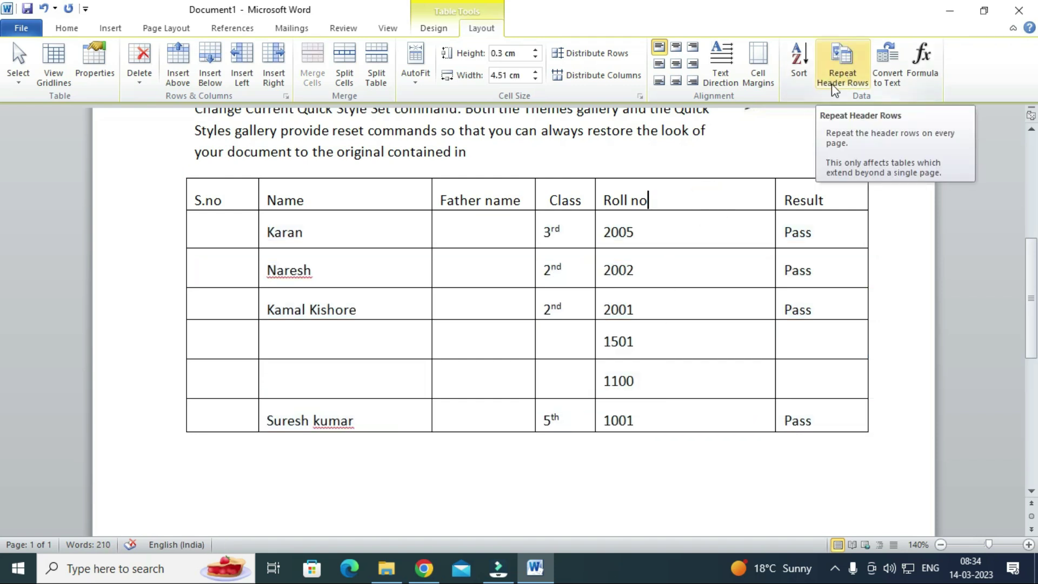
Extend the table with many blank rows below the last student row until it runs onto a third page
click(386, 205)
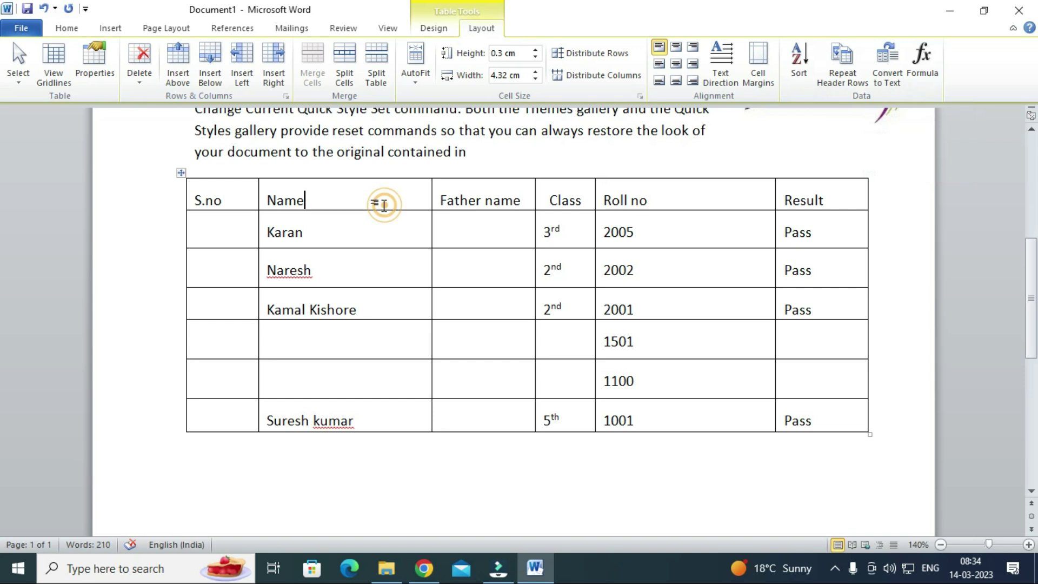
key(Tab)
key(Tab)
key(Tab)
key(Tab)
key(Tab)
key(Tab)
key(Tab)
key(Tab)
key(Tab)
key(Tab)
key(Tab)
key(Tab)
key(Tab)
key(Tab)
key(Tab)
key(Tab)
key(Tab)
key(Tab)
key(Tab)
key(Tab)
key(Tab)
key(Tab)
key(Tab)
key(Tab)
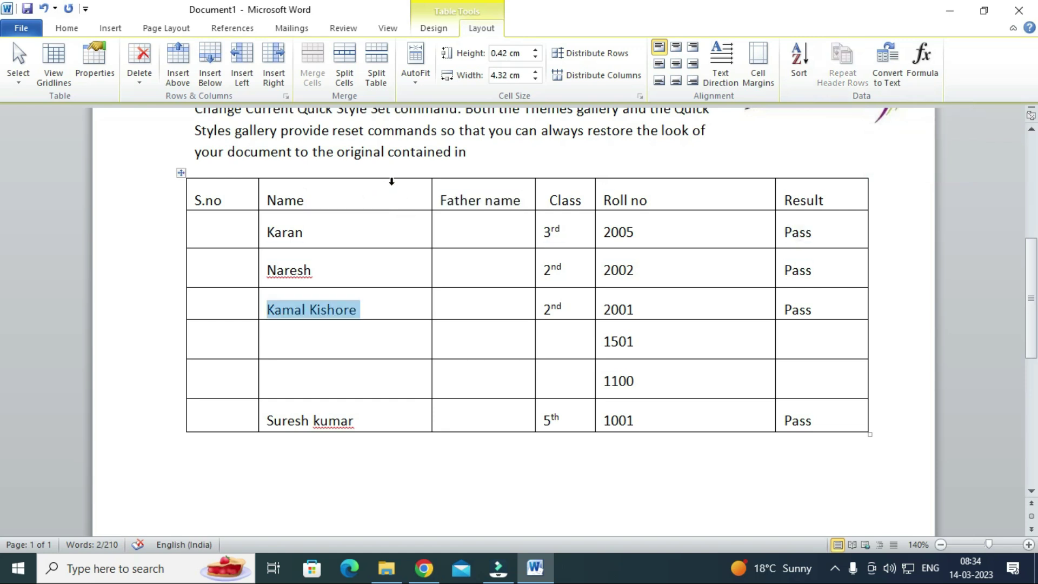
key(Tab)
key(Tab)
key(Tab)
key(Tab)
key(Tab)
key(Tab)
key(Tab)
key(Tab)
key(Tab)
key(Tab)
key(Tab)
key(Tab)
key(Tab)
key(Tab)
key(Tab)
key(Tab)
key(Tab)
key(Tab)
key(Tab)
key(Tab)
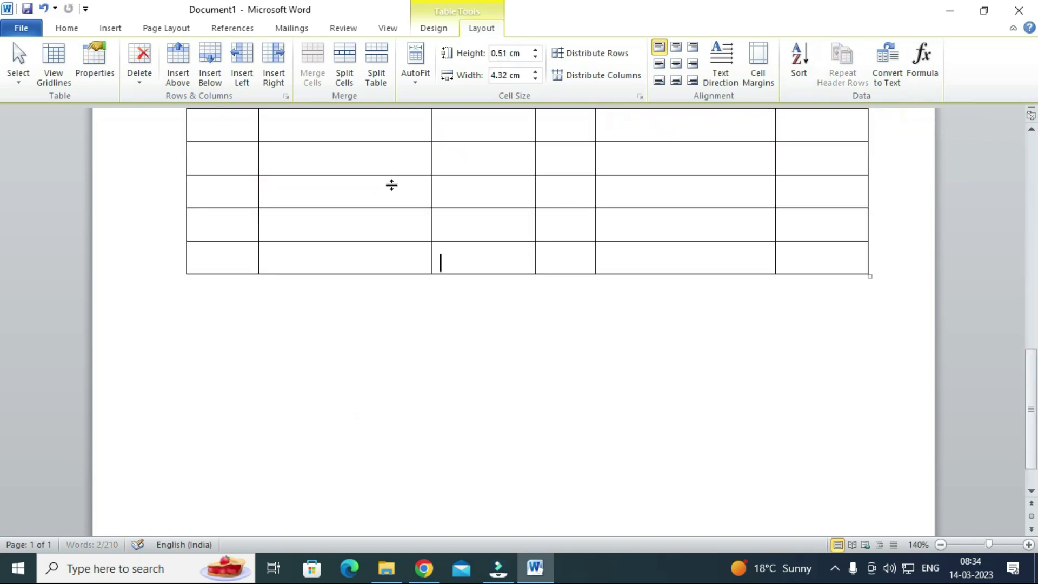
key(Tab)
key(Tab)
key(Tab)
key(Tab)
key(Tab)
key(Tab)
key(Tab)
key(Tab)
key(Tab)
key(Tab)
key(Tab)
key(Tab)
key(Tab)
key(Tab)
key(Tab)
key(Tab)
key(Tab)
key(Tab)
key(Tab)
key(Tab)
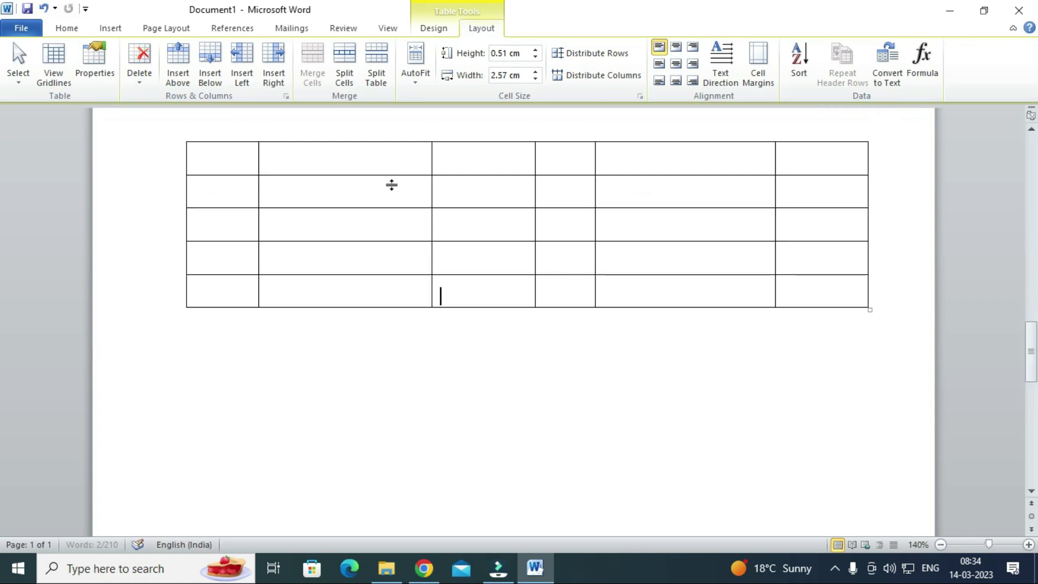
key(Tab)
key(Tab)
key(Tab)
key(Tab)
key(Tab)
key(Tab)
key(Tab)
key(Tab)
key(Tab)
key(Tab)
key(Tab)
key(Tab)
key(Tab)
key(Tab)
key(Tab)
key(Tab)
key(Tab)
key(Tab)
key(Tab)
key(Tab)
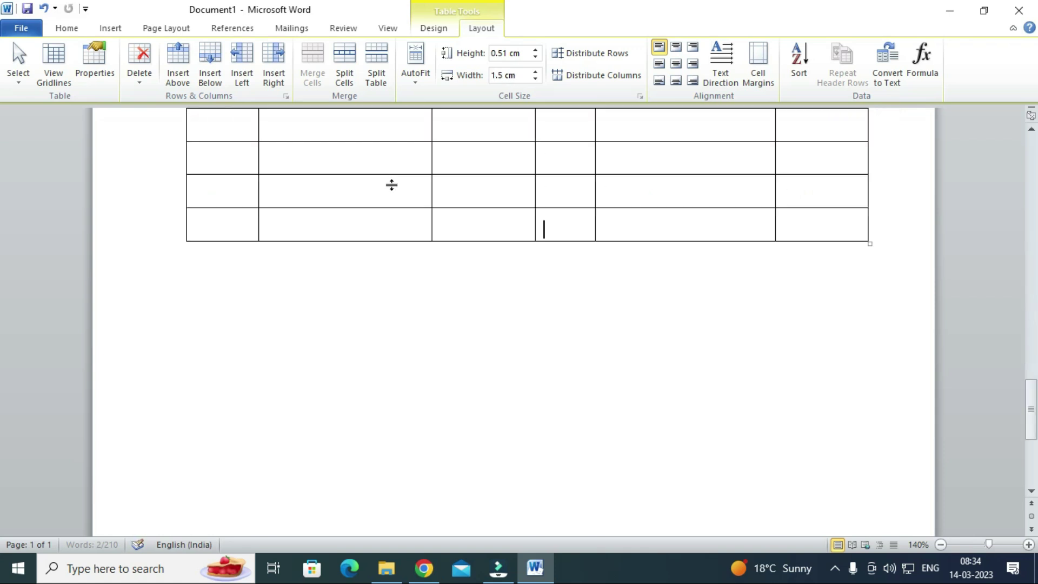
key(Tab)
key(Tab)
key(Tab)
key(Tab)
key(Tab)
key(Tab)
key(Tab)
key(Tab)
key(Tab)
key(Tab)
key(Tab)
key(Tab)
key(Tab)
key(Tab)
key(Tab)
key(Tab)
key(Tab)
key(Tab)
key(Tab)
key(Tab)
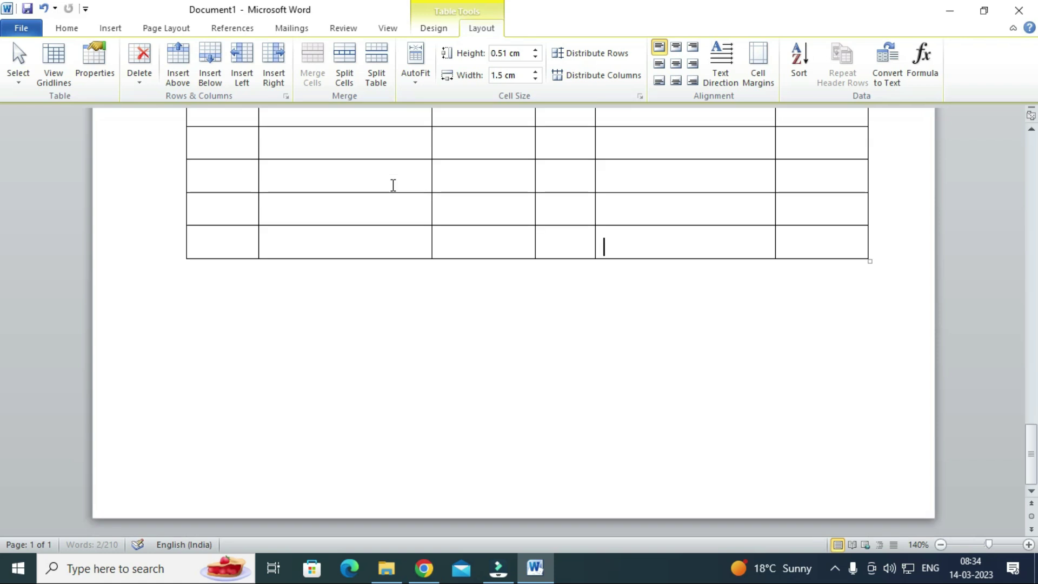
key(Tab)
key(Tab)
key(Tab)
key(Tab)
key(Tab)
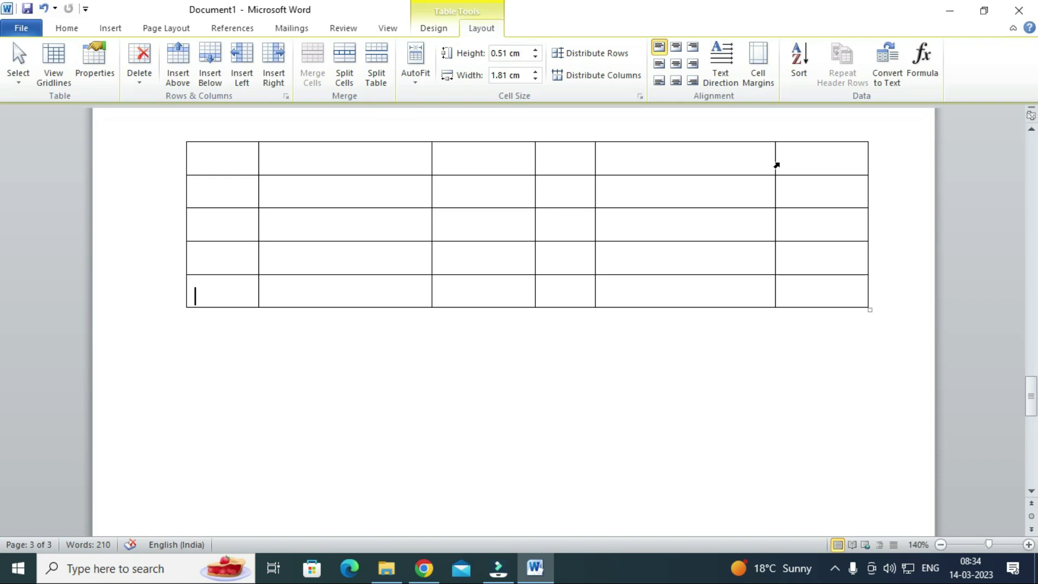
key(Tab)
key(Tab)
key(Tab)
key(Tab)
key(Tab)
key(Tab)
key(Tab)
key(Tab)
key(Tab)
key(Tab)
key(Tab)
key(Tab)
key(Tab)
key(Tab)
key(Tab)
key(Tab)
key(Tab)
key(Tab)
key(Tab)
key(Tab)
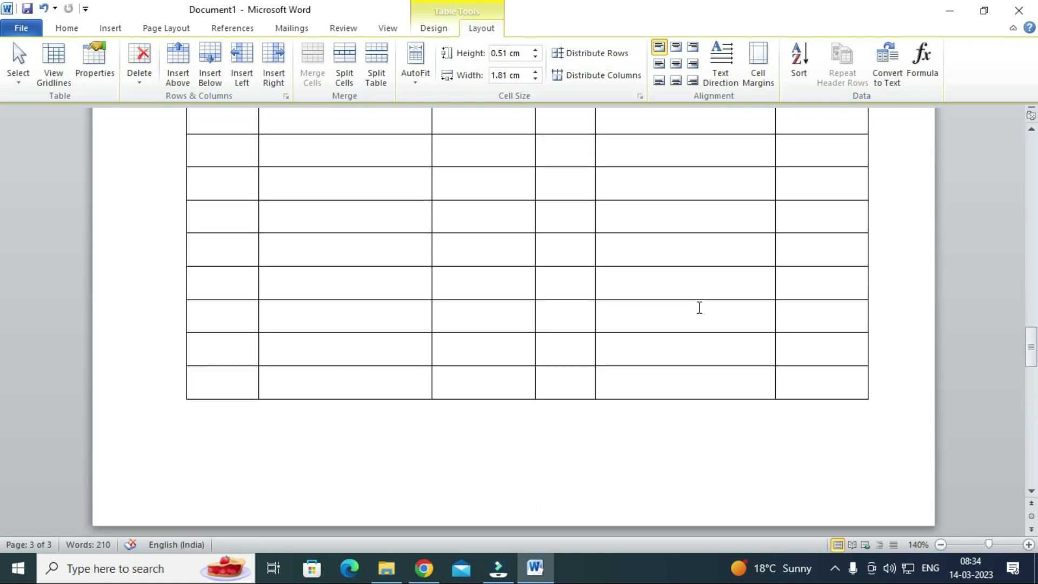
Make the table's heading row repeat on every page and check the headings on the second and third pages
scroll(698, 304, up, 15)
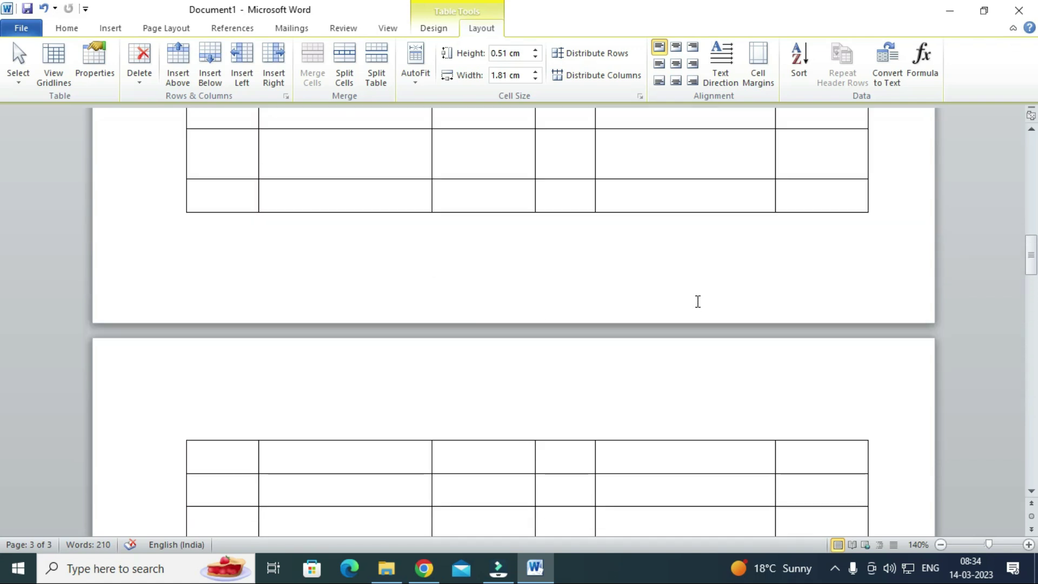
scroll(696, 300, up, 3)
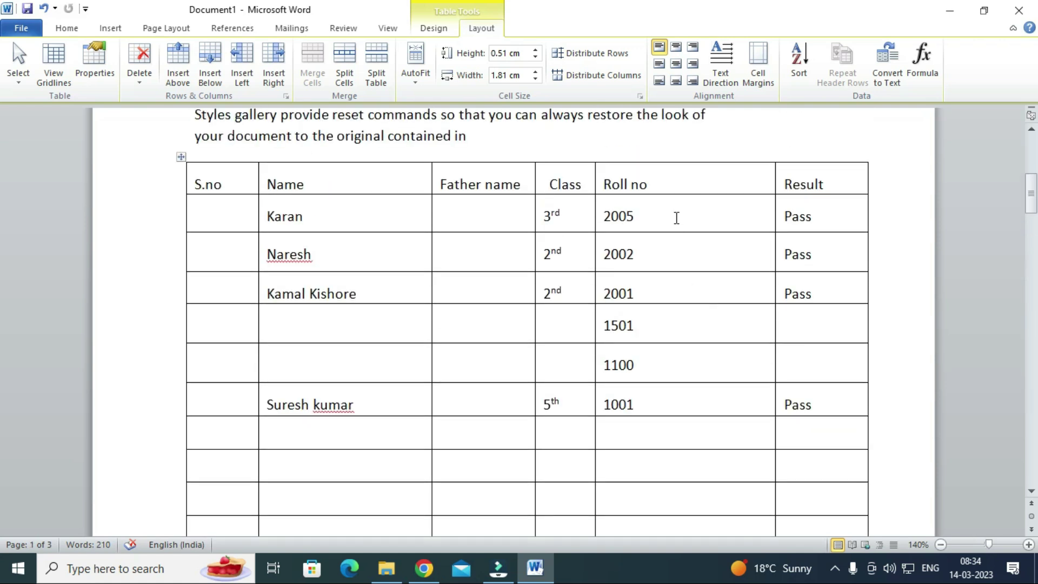
click(659, 179)
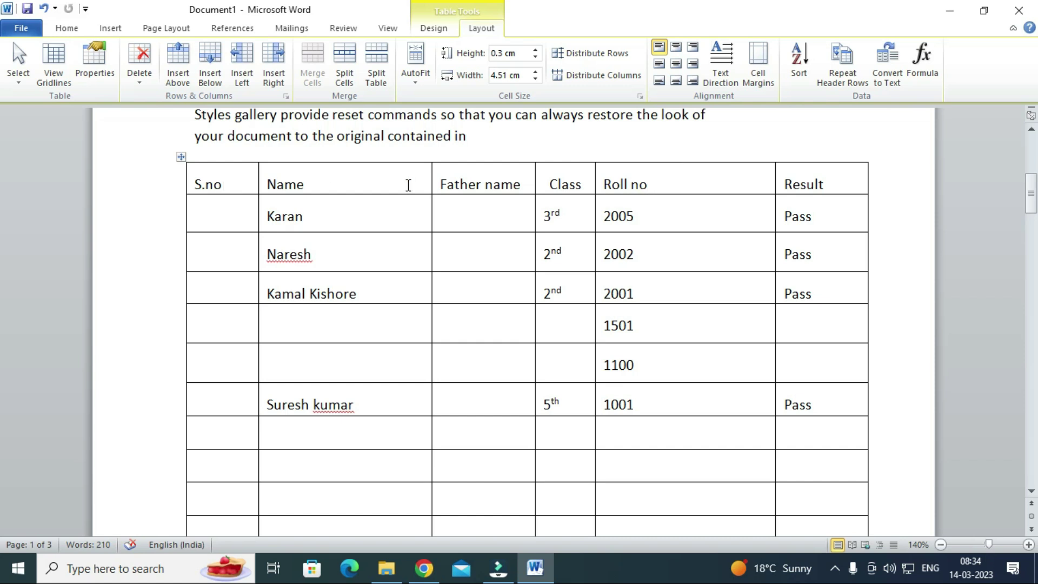
click(841, 69)
scroll(796, 205, down, 5)
scroll(796, 205, down, 6)
scroll(433, 272, down, 12)
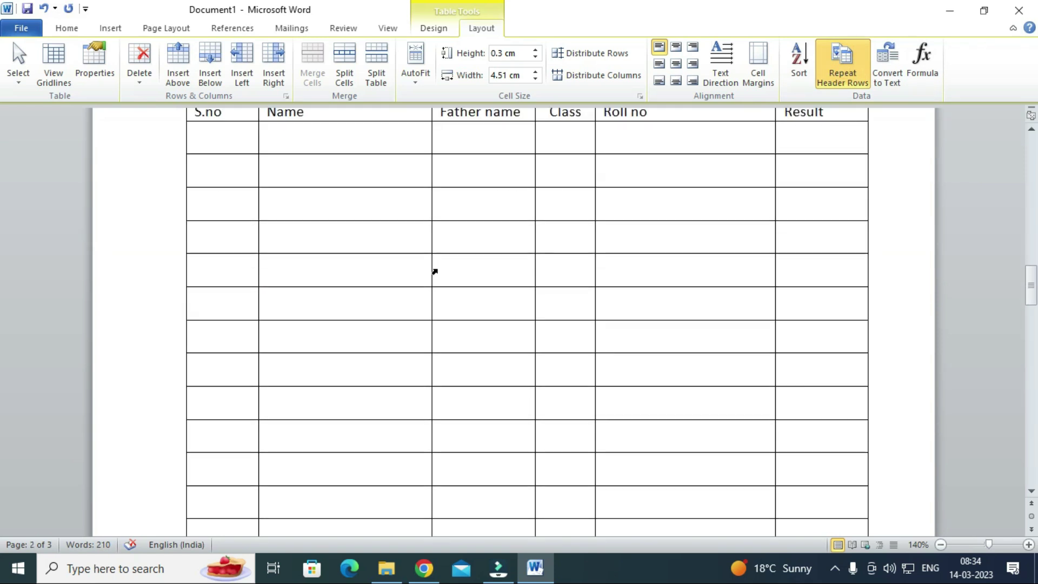
scroll(435, 274, down, 6)
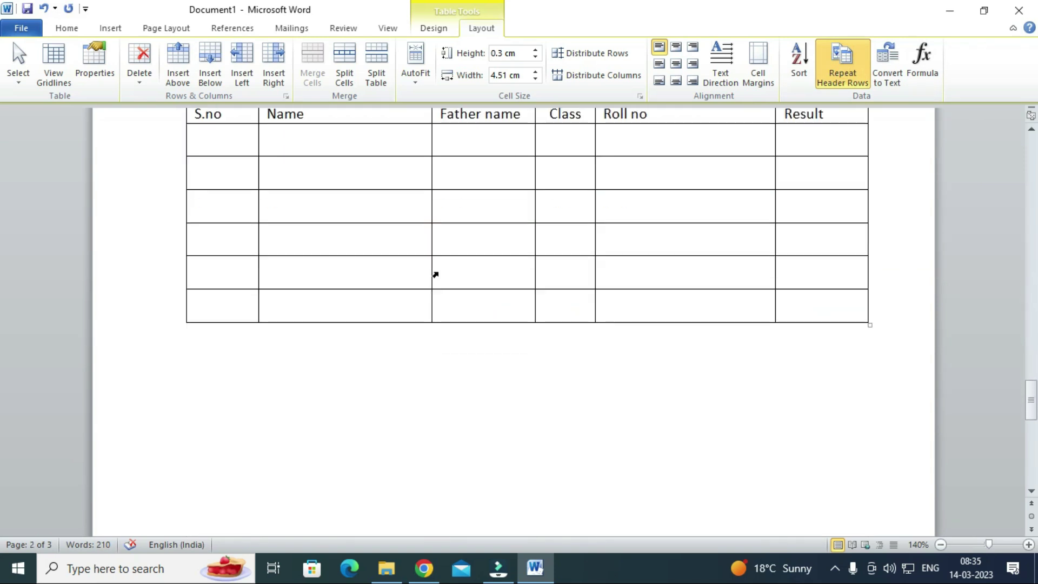
Extend the table with more blank rows below its last row until it runs onto a fourth page
click(826, 318)
key(Tab)
key(Tab)
key(Tab)
key(Tab)
key(Tab)
key(Tab)
key(Tab)
key(Tab)
key(Tab)
key(Tab)
key(Tab)
key(Tab)
key(Tab)
key(Tab)
key(Tab)
key(Tab)
key(Tab)
key(Tab)
key(Tab)
key(Tab)
key(Tab)
key(Tab)
key(Tab)
key(Tab)
key(Tab)
key(Tab)
key(Tab)
key(Tab)
key(Tab)
key(Tab)
key(Tab)
key(Tab)
key(Tab)
key(Tab)
key(Tab)
key(Tab)
key(Tab)
key(Tab)
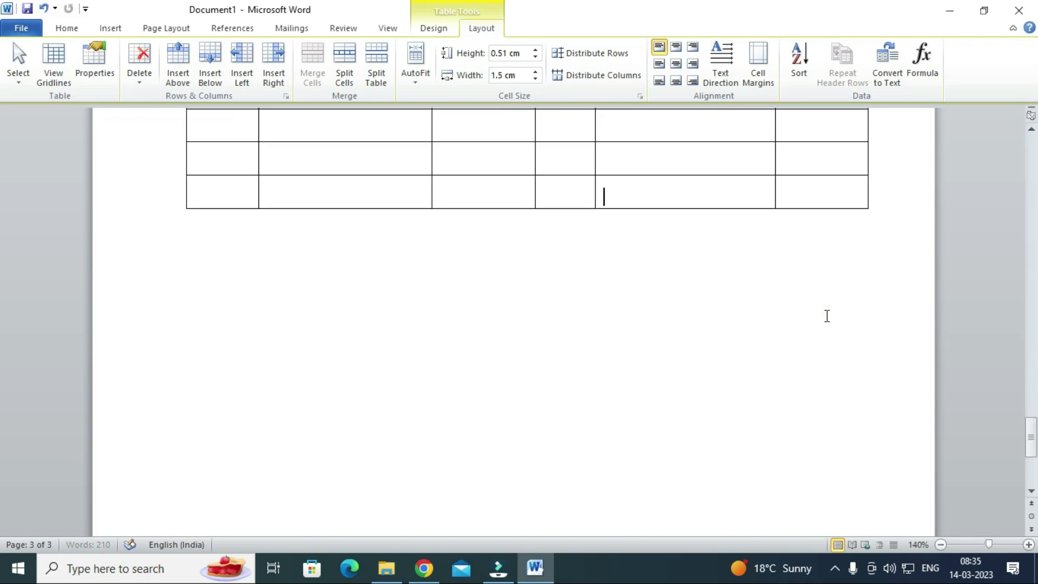
key(Tab)
key(Tab)
key(Tab)
key(Tab)
key(Tab)
key(Tab)
key(Tab)
key(Tab)
key(Tab)
key(Tab)
key(Tab)
key(Tab)
key(Tab)
key(Tab)
key(Tab)
key(Tab)
key(Tab)
key(Tab)
key(Tab)
key(Tab)
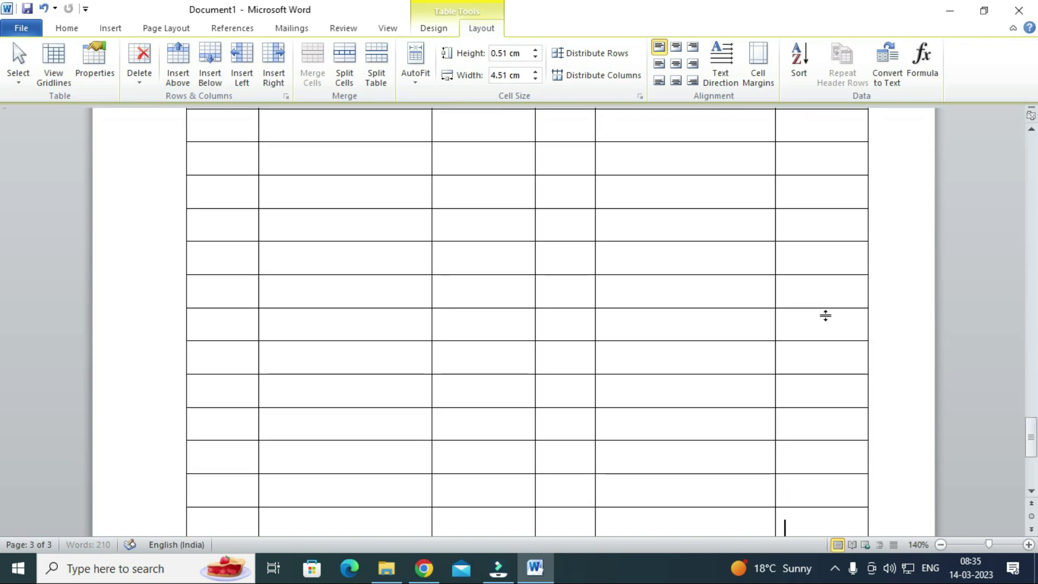
key(Tab)
key(Tab)
key(Tab)
key(Tab)
key(Tab)
key(Tab)
key(Tab)
key(Tab)
key(Tab)
key(Tab)
key(Tab)
key(Tab)
key(Tab)
key(Tab)
key(Tab)
key(Tab)
key(Tab)
key(Tab)
key(Tab)
key(Tab)
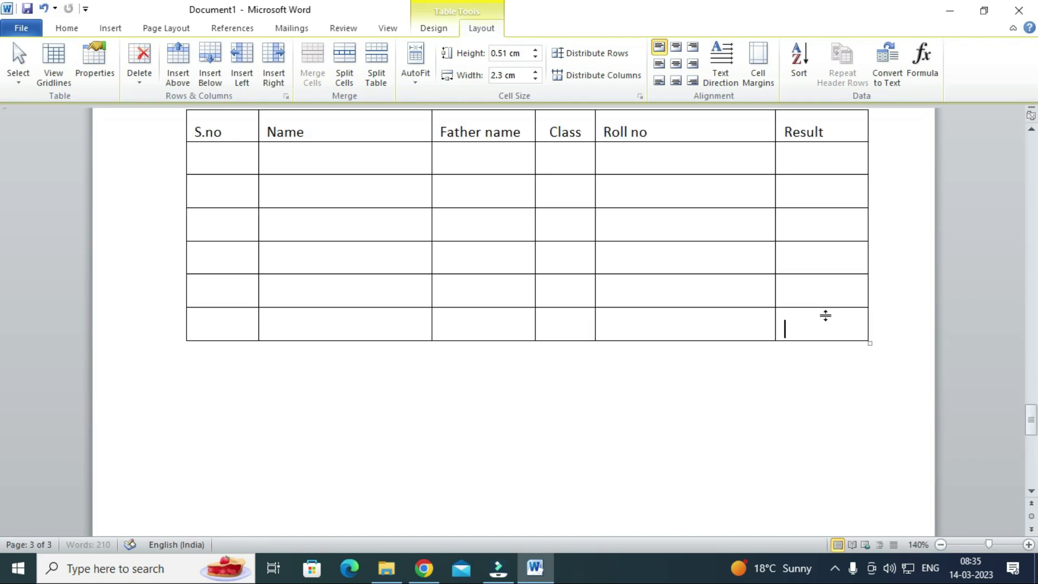
Convert the whole student table to plain text, separating the columns with tabs
scroll(809, 305, up, 20)
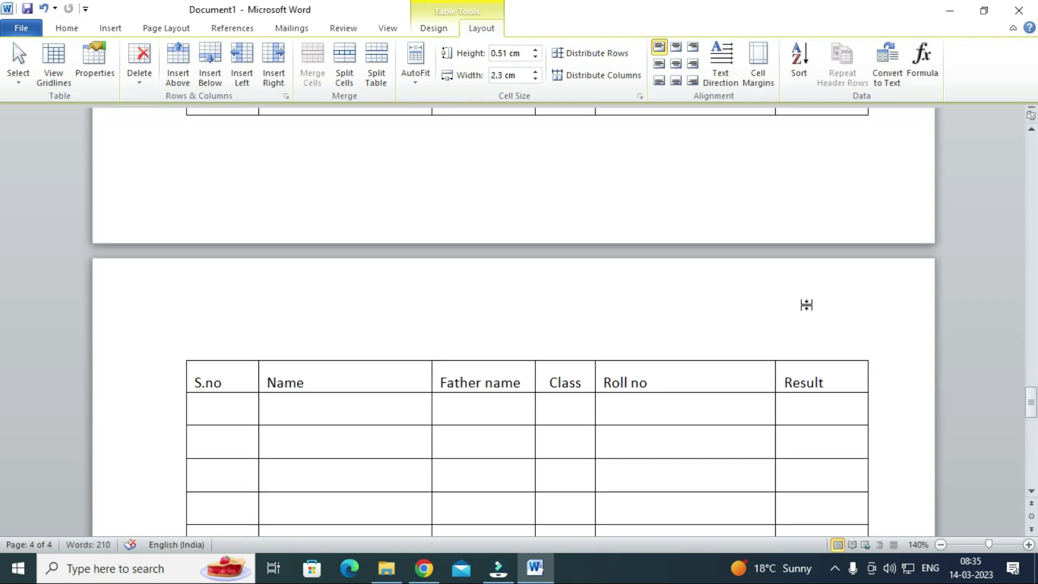
scroll(807, 305, up, 10)
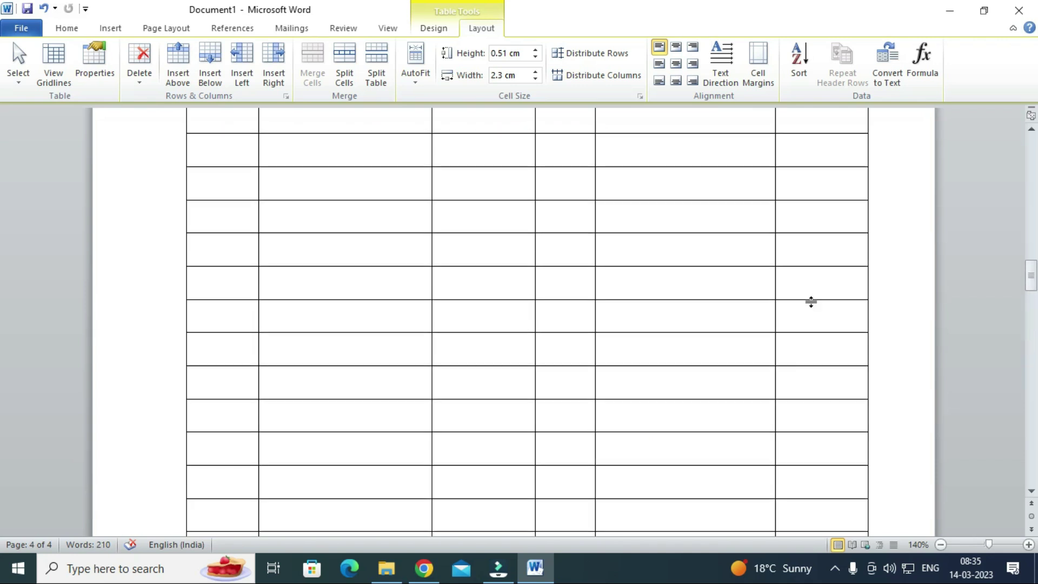
scroll(325, 369, up, 15)
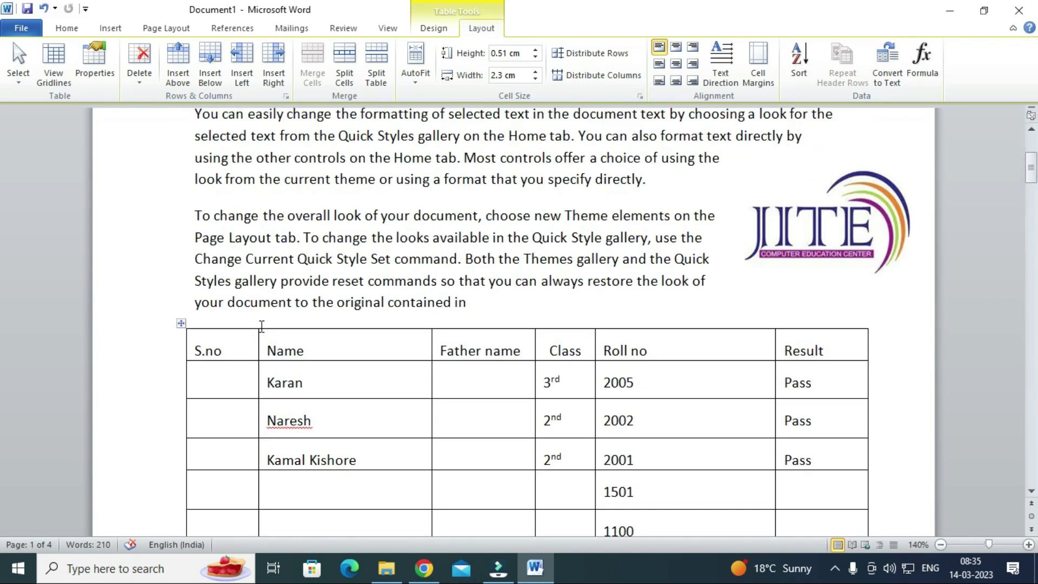
scroll(261, 326, down, 2)
click(181, 223)
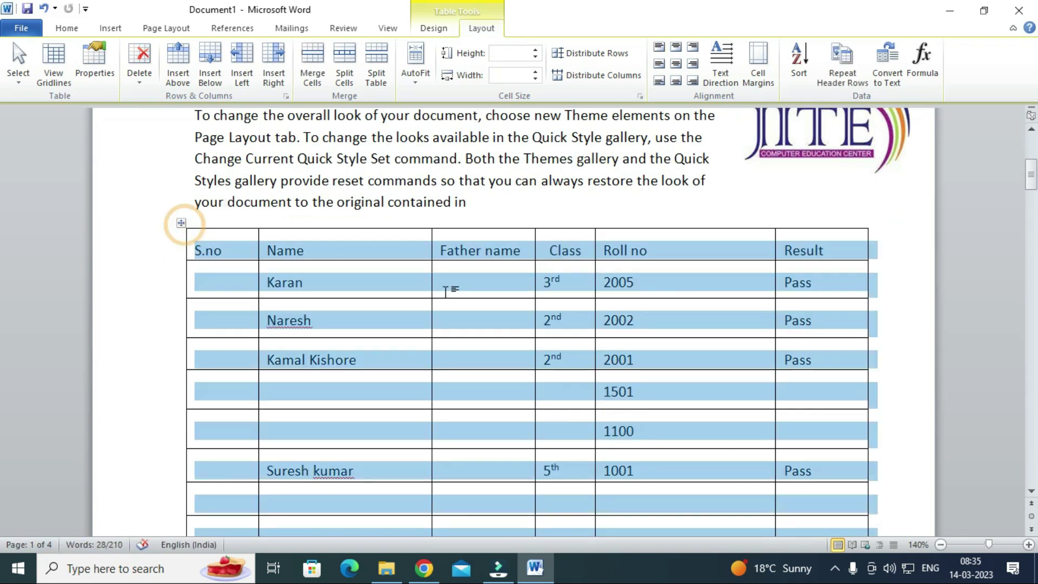
click(894, 54)
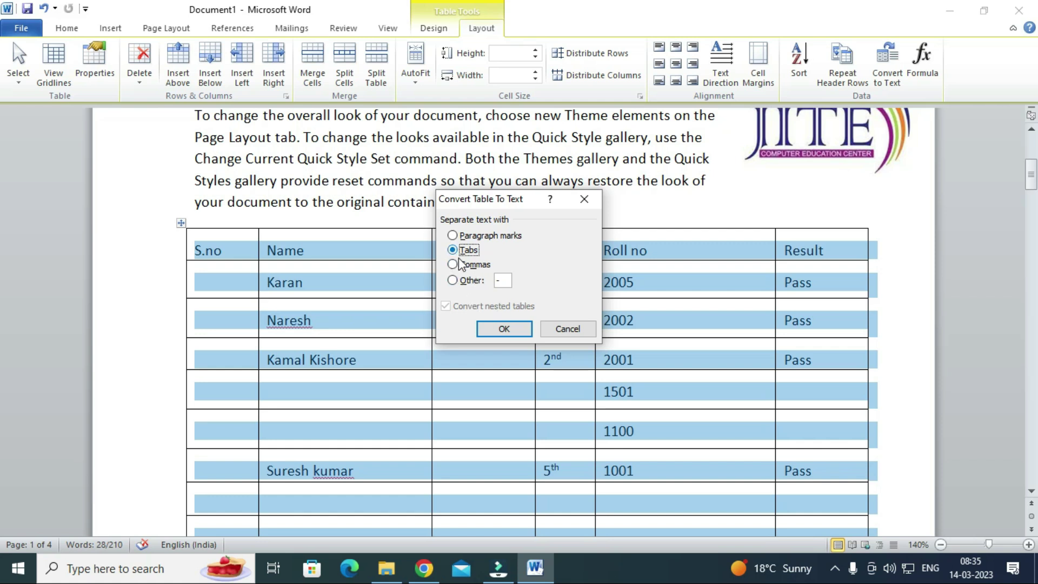
click(506, 329)
click(490, 310)
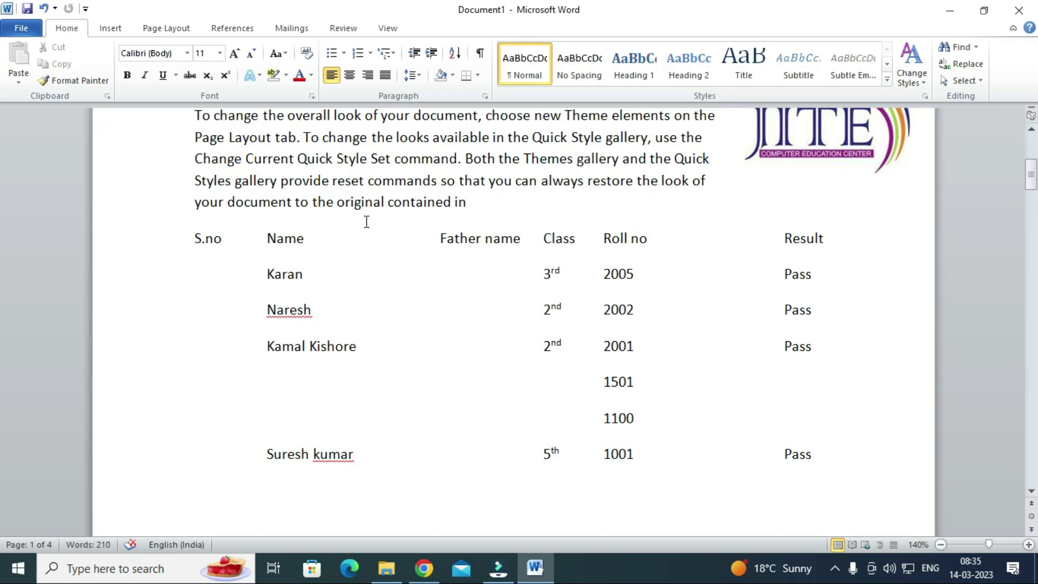
Convert the tabbed lines from the heading through the last student back into a 6-column table, separating at tabs with automatic fixed column width
drag(193, 237, 872, 461)
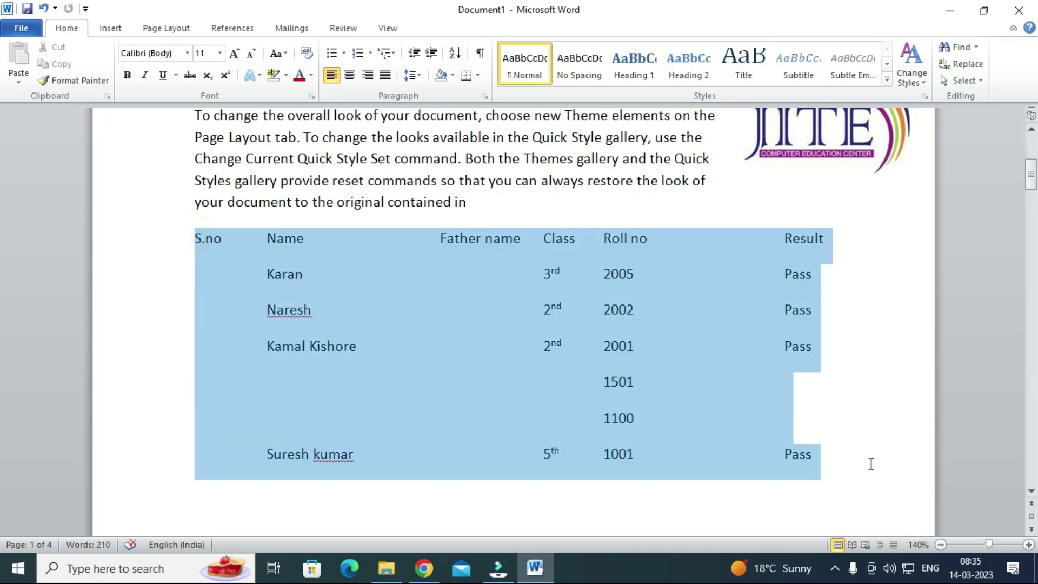
click(110, 28)
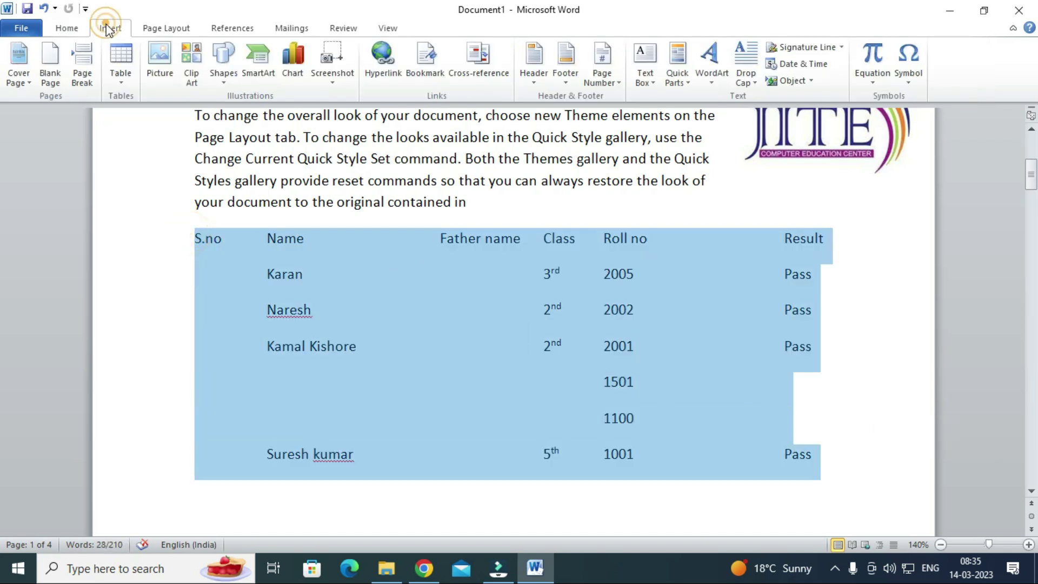
click(114, 79)
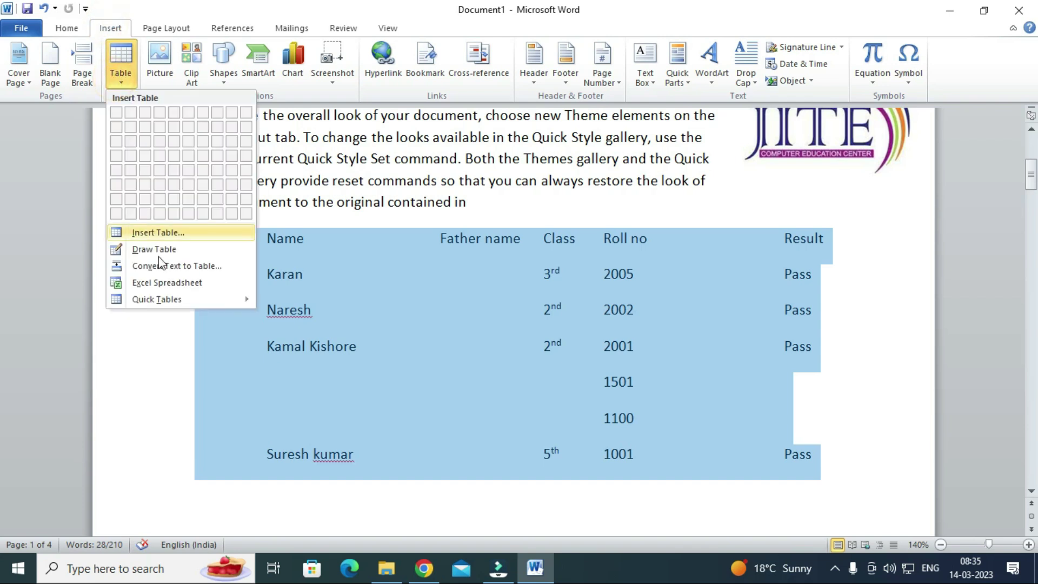
click(198, 269)
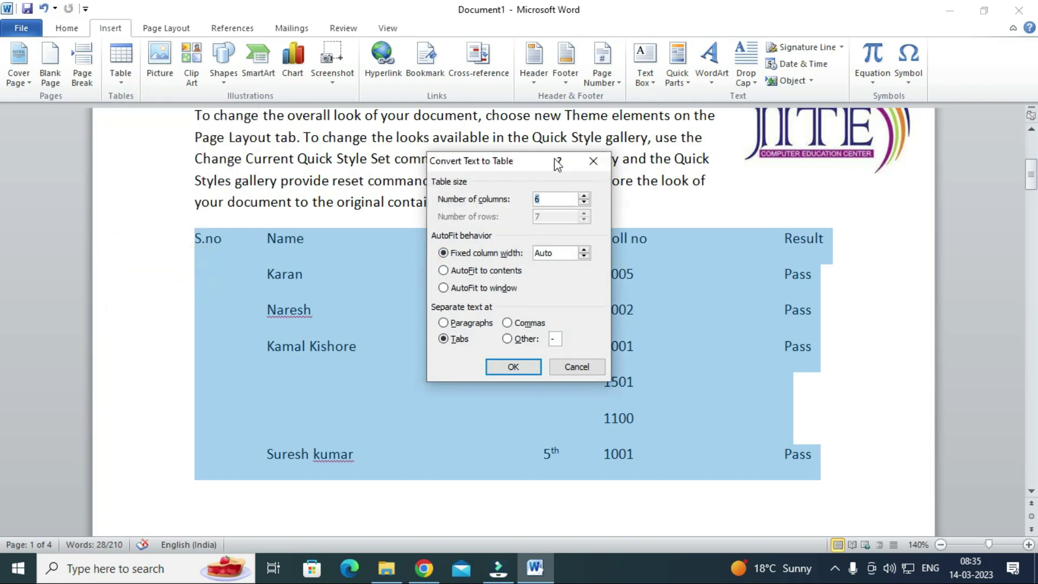
click(503, 369)
click(441, 337)
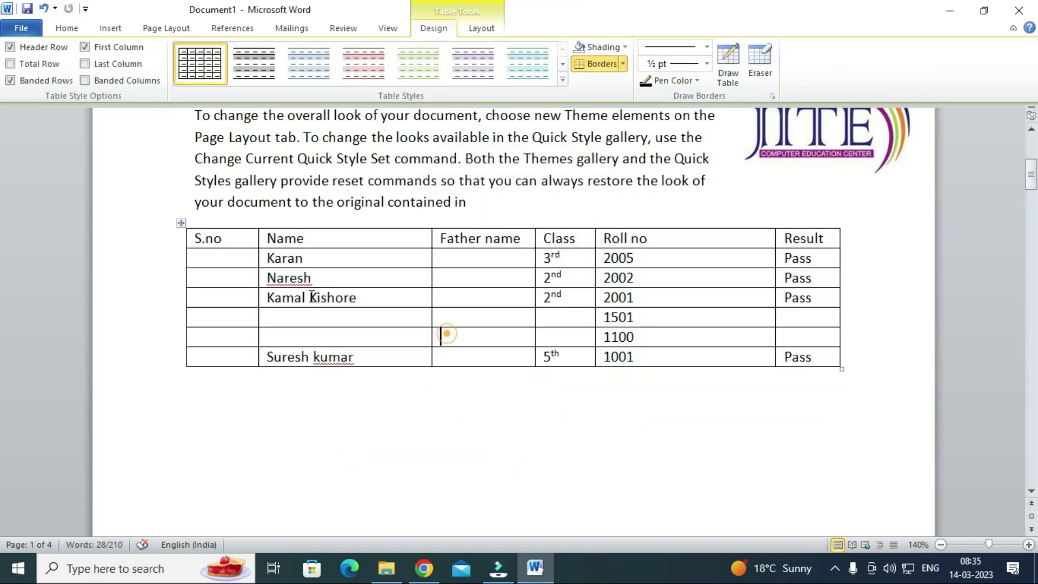
Add four blank rows below the last student row of the table
click(484, 28)
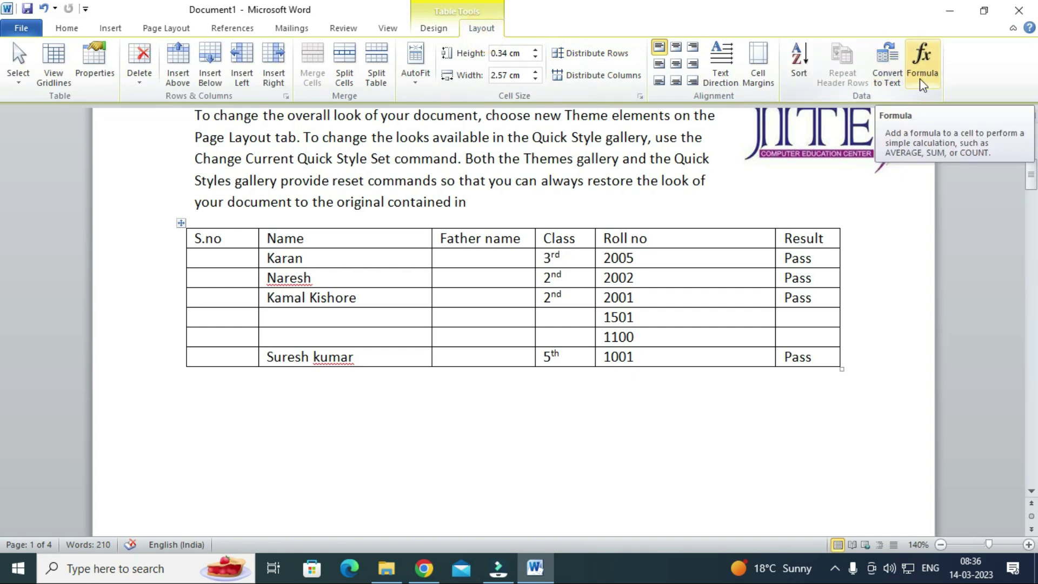
click(655, 359)
key(Tab)
key(Tab)
key(Tab)
key(Tab)
key(Tab)
key(Tab)
key(Tab)
key(Tab)
key(Tab)
key(Tab)
key(Tab)
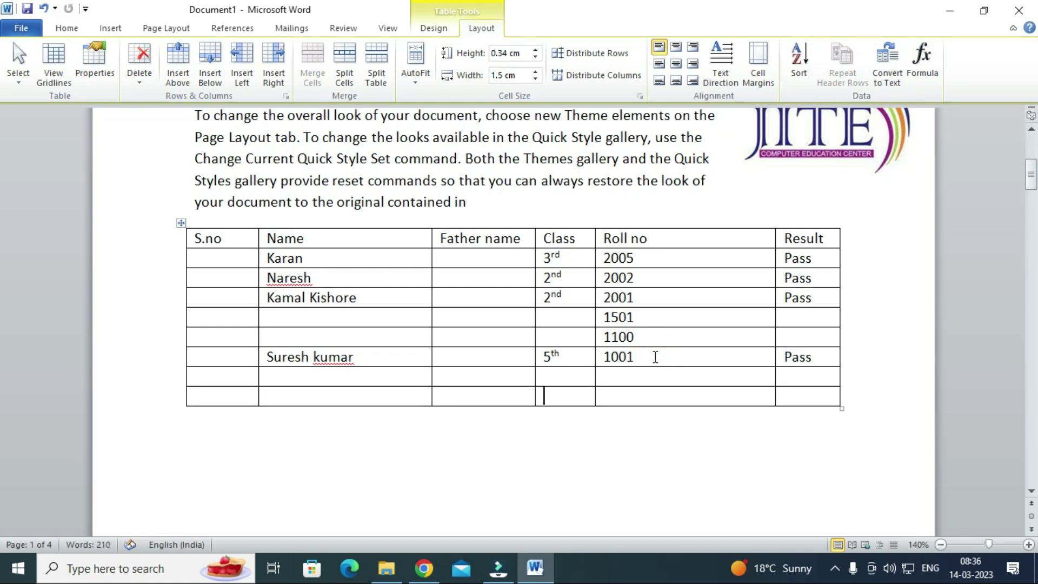
key(Tab)
key(Tab)
key(Tab)
key(Tab)
key(Tab)
key(Tab)
key(Tab)
key(Tab)
key(Tab)
key(Tab)
Insert the formula =SUM(ABOVE) in the Roll no column's first blank cell below the last roll number
click(585, 374)
click(621, 379)
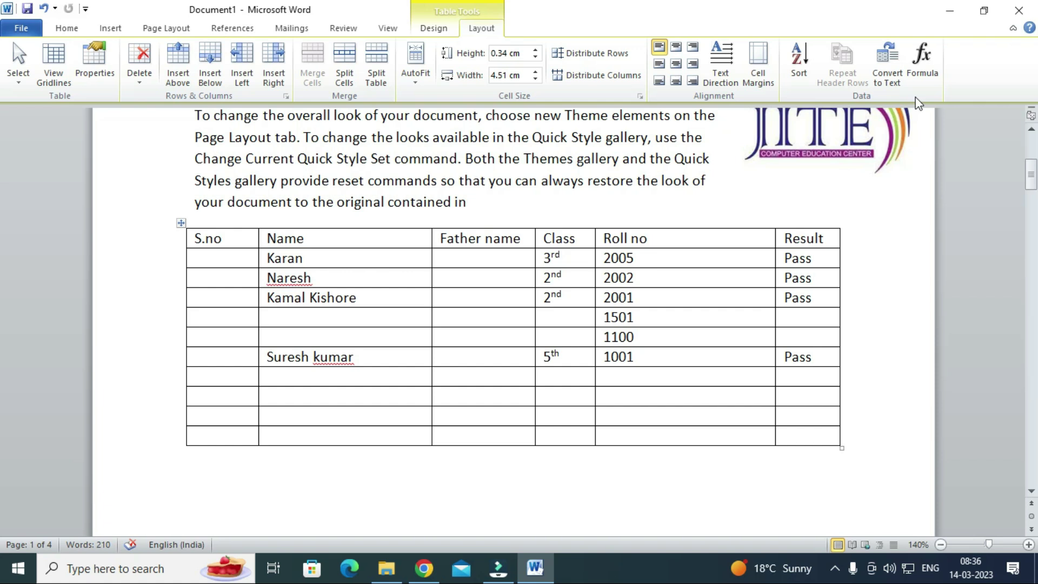
click(922, 62)
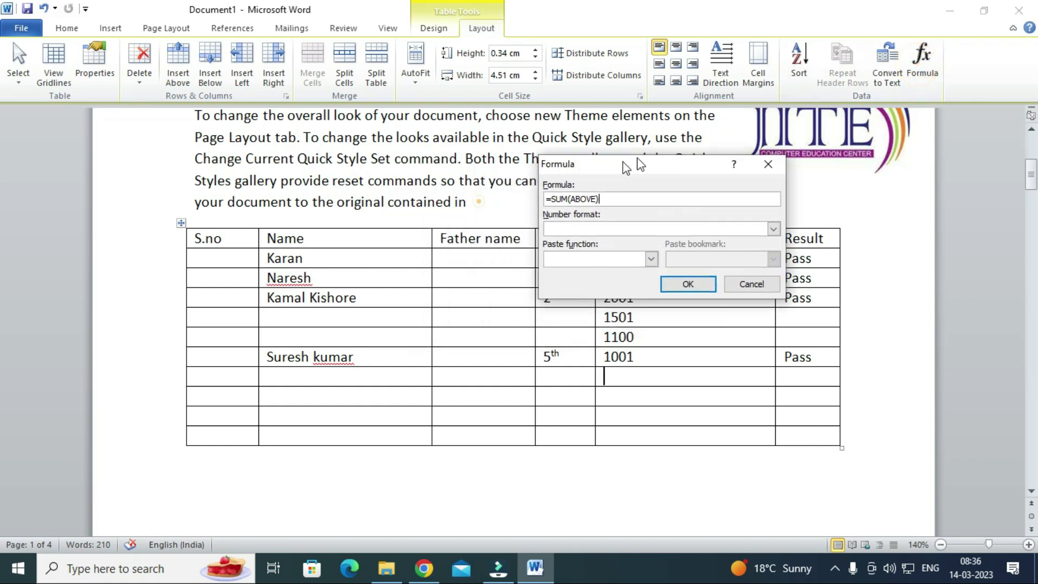
drag(626, 167, 685, 145)
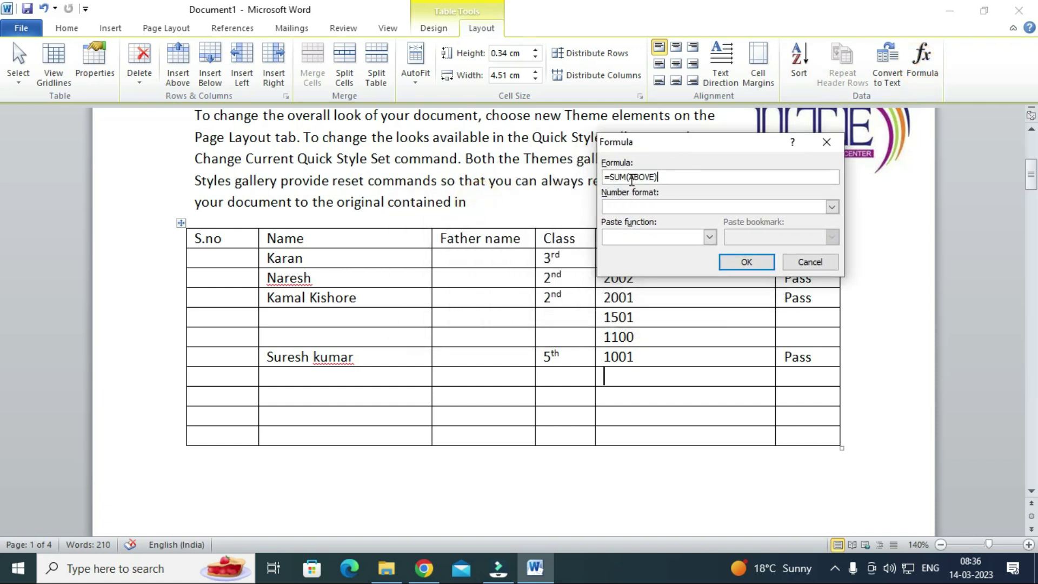
drag(664, 153, 729, 110)
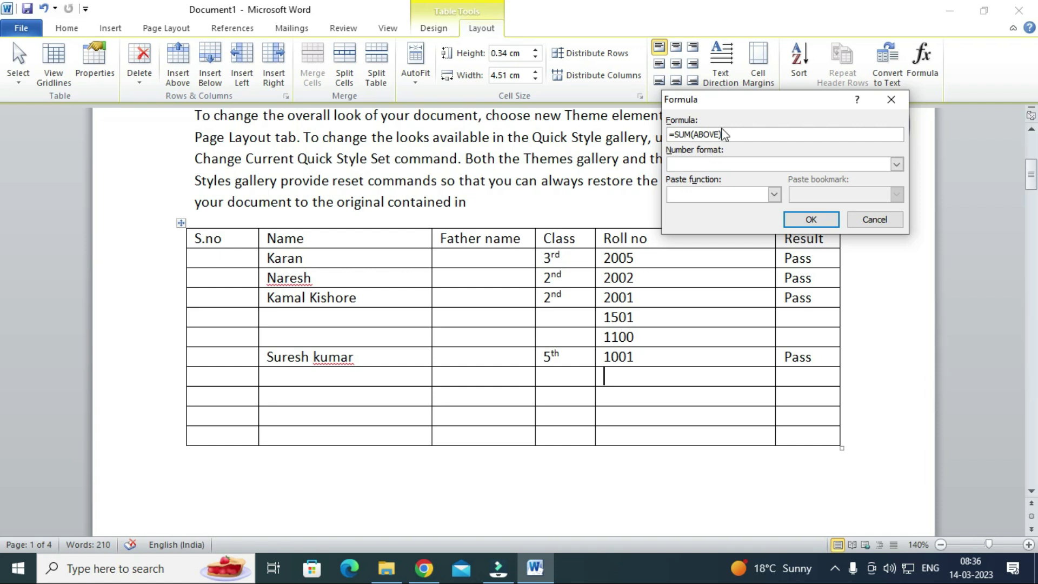
click(811, 219)
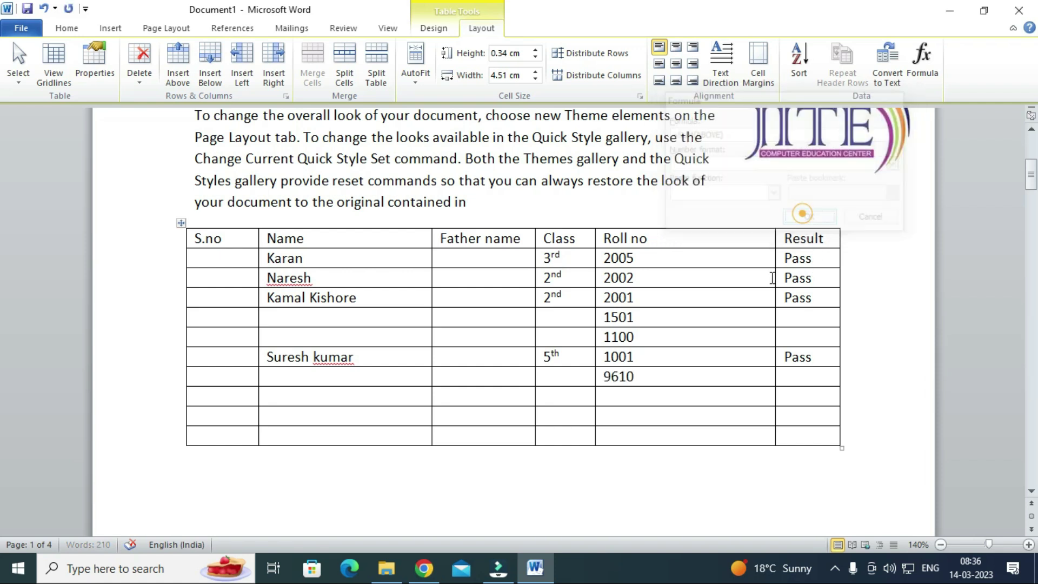
Enter 90 in the Class cell of the total row and insert the formula =SUM(LEFT) in that row's Result cell
click(578, 379)
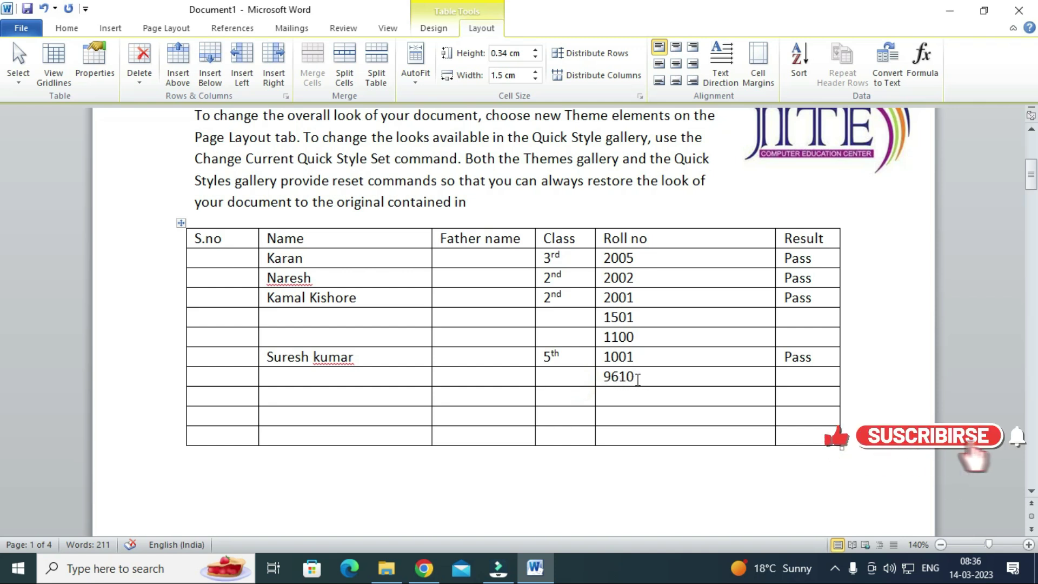
text(90)
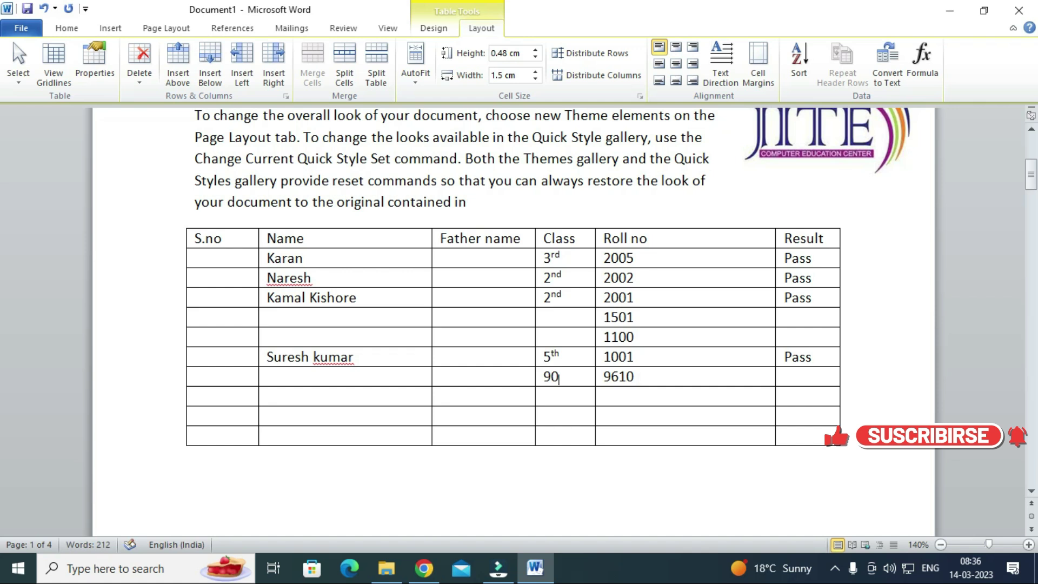
click(808, 378)
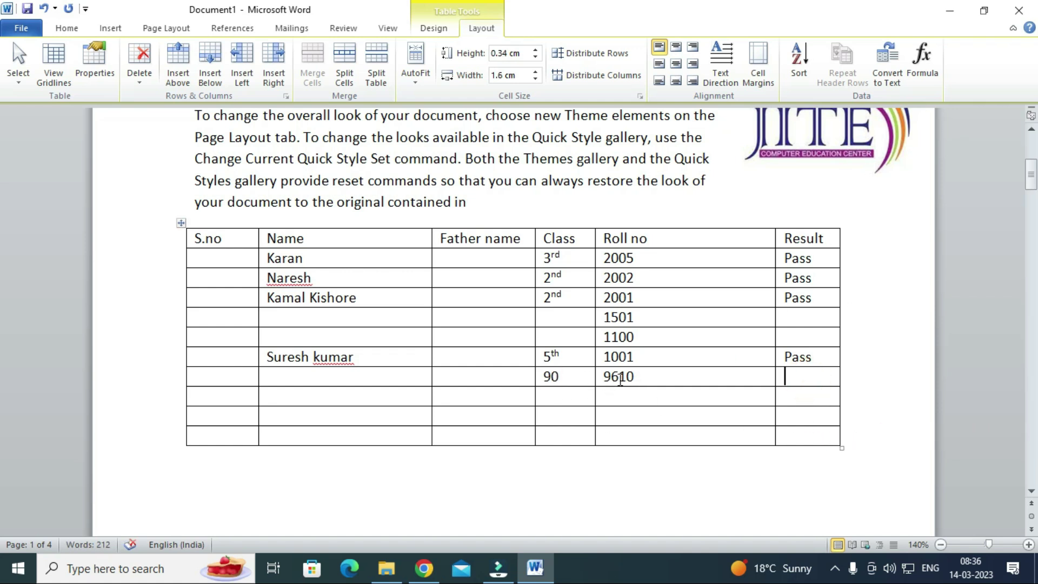
click(920, 57)
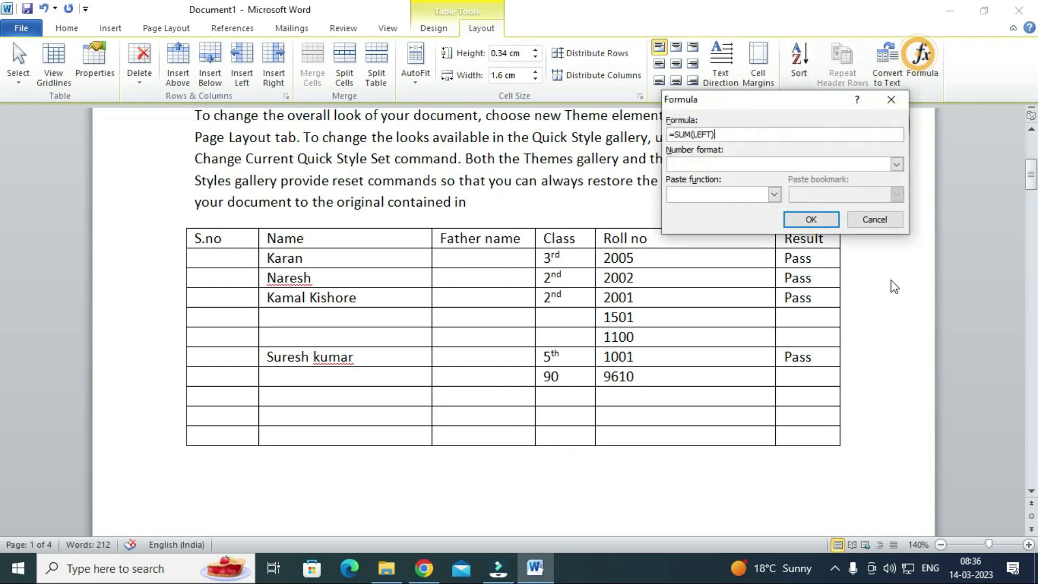
click(831, 219)
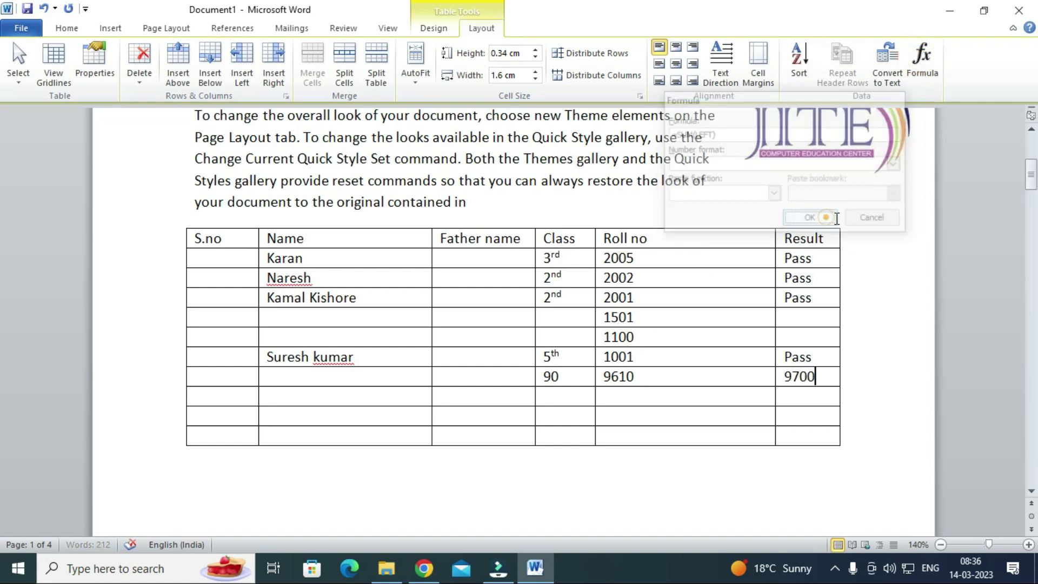